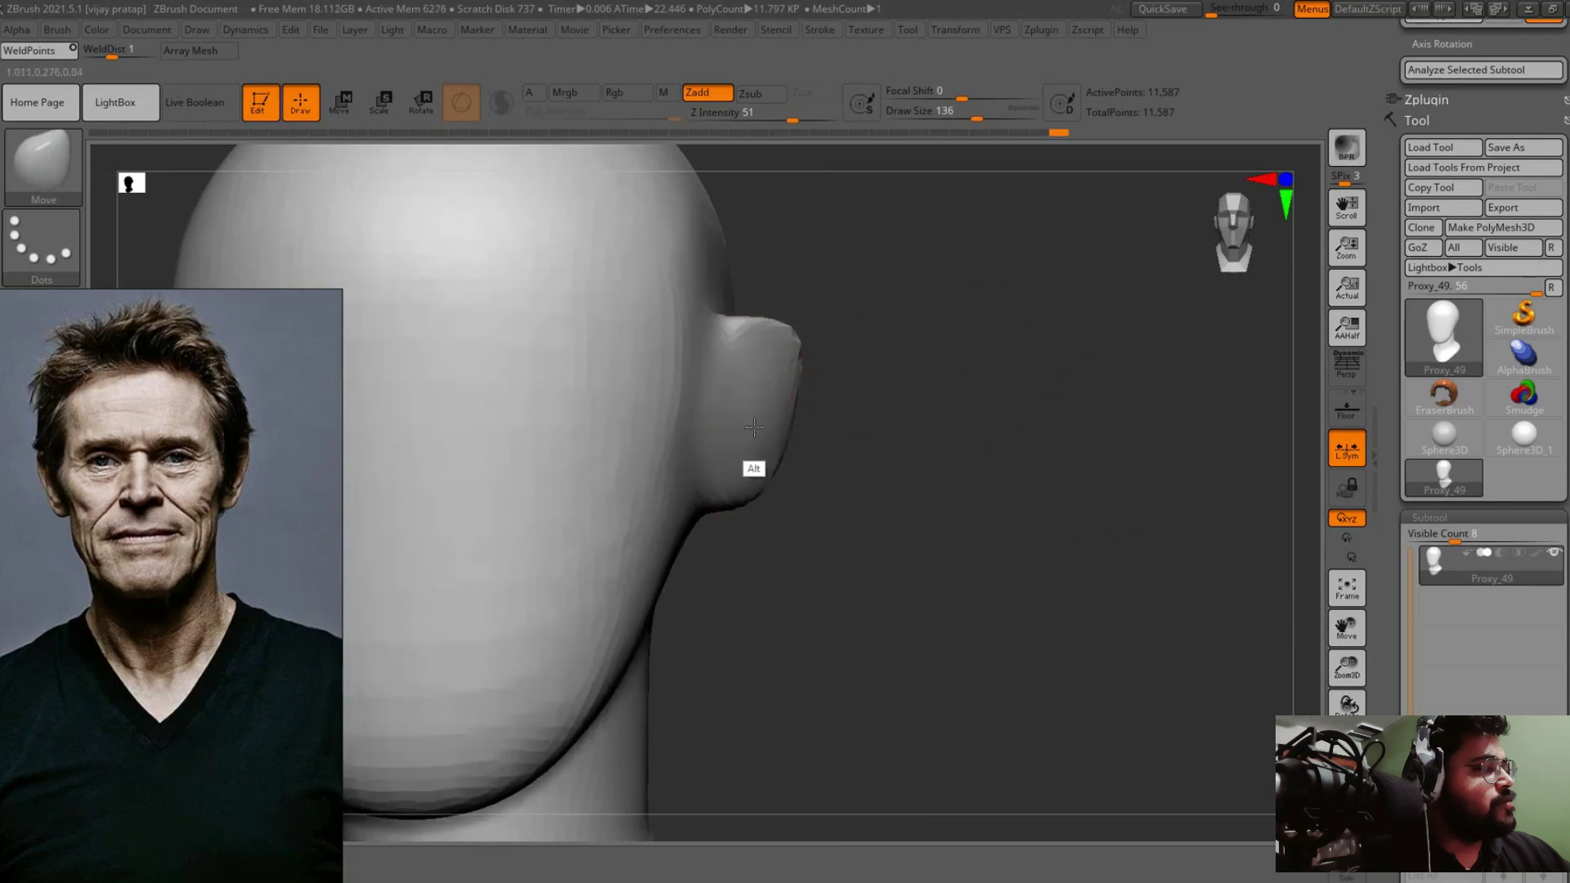
Finish positioning the base head's ears and save the head model to disk.
{"action": "mouse_move", "coordinate": [911, 360]}
{"action": "left_mouse_down"}
{"action": "mouse_move", "coordinate": [1079, 315]}
{"action": "mouse_move", "coordinate": [1012, 506]}
{"action": "left_mouse_up"}
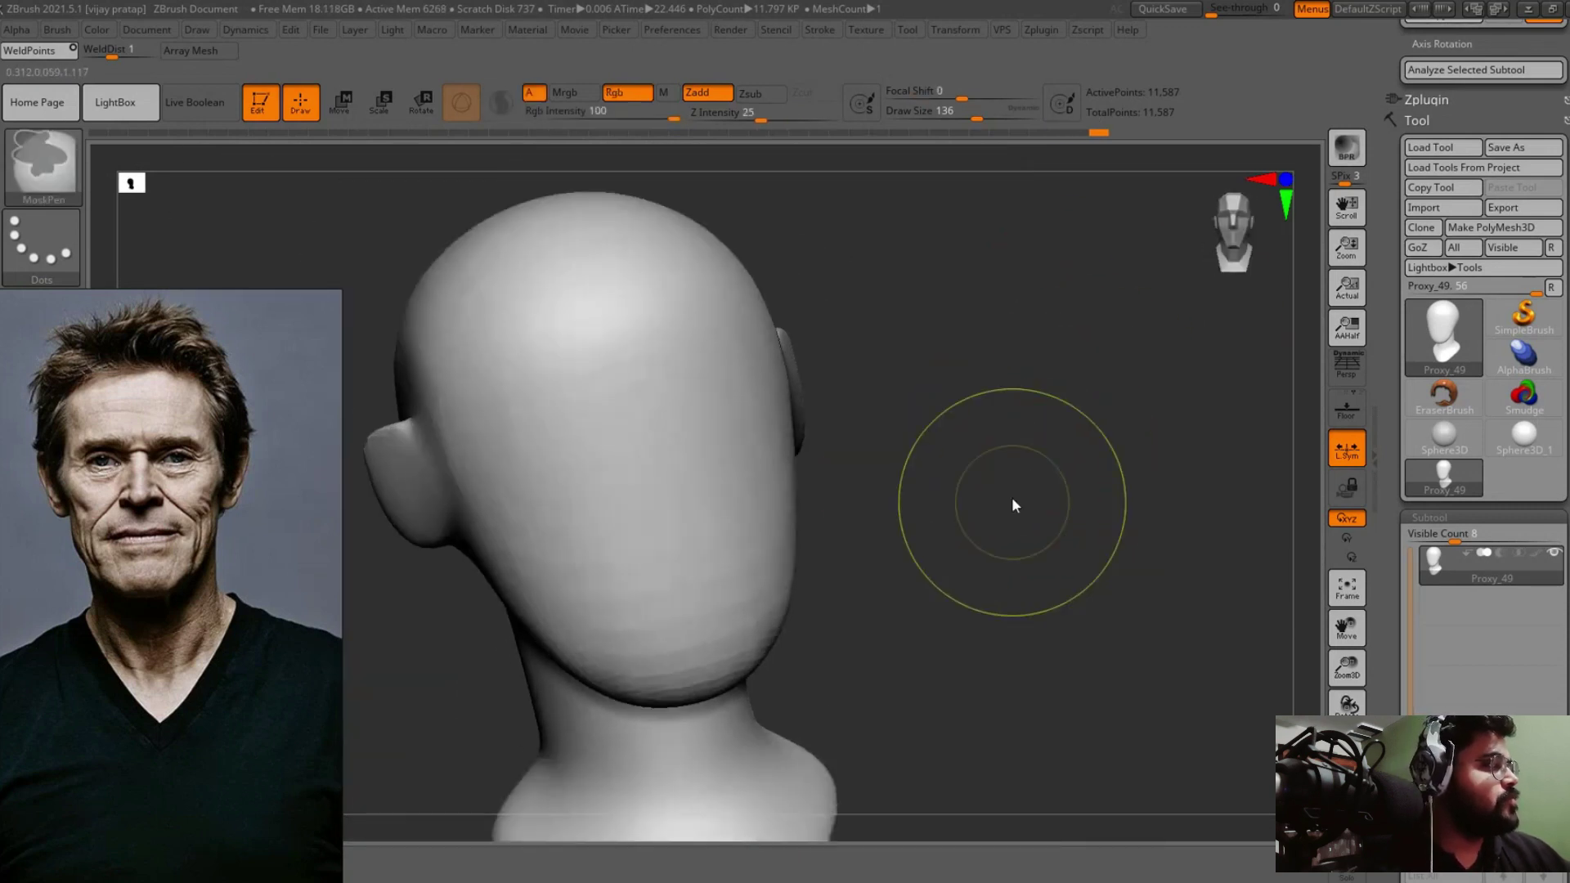
{"action": "key", "text": "ctrl+s"}
{"action": "key", "text": "Return"}
Carve a horizontal eye-line band across the face toward the ears with the ClayBuildup brush at a draw size of 104.
{"action": "mouse_move", "coordinate": [857, 745]}
{"action": "left_mouse_down"}
{"action": "mouse_move", "coordinate": [1088, 576]}
{"action": "mouse_move", "coordinate": [1190, 541]}
{"action": "left_mouse_up"}
{"action": "key", "text": "b"}
{"action": "key", "text": "c"}
{"action": "key", "text": "b"}
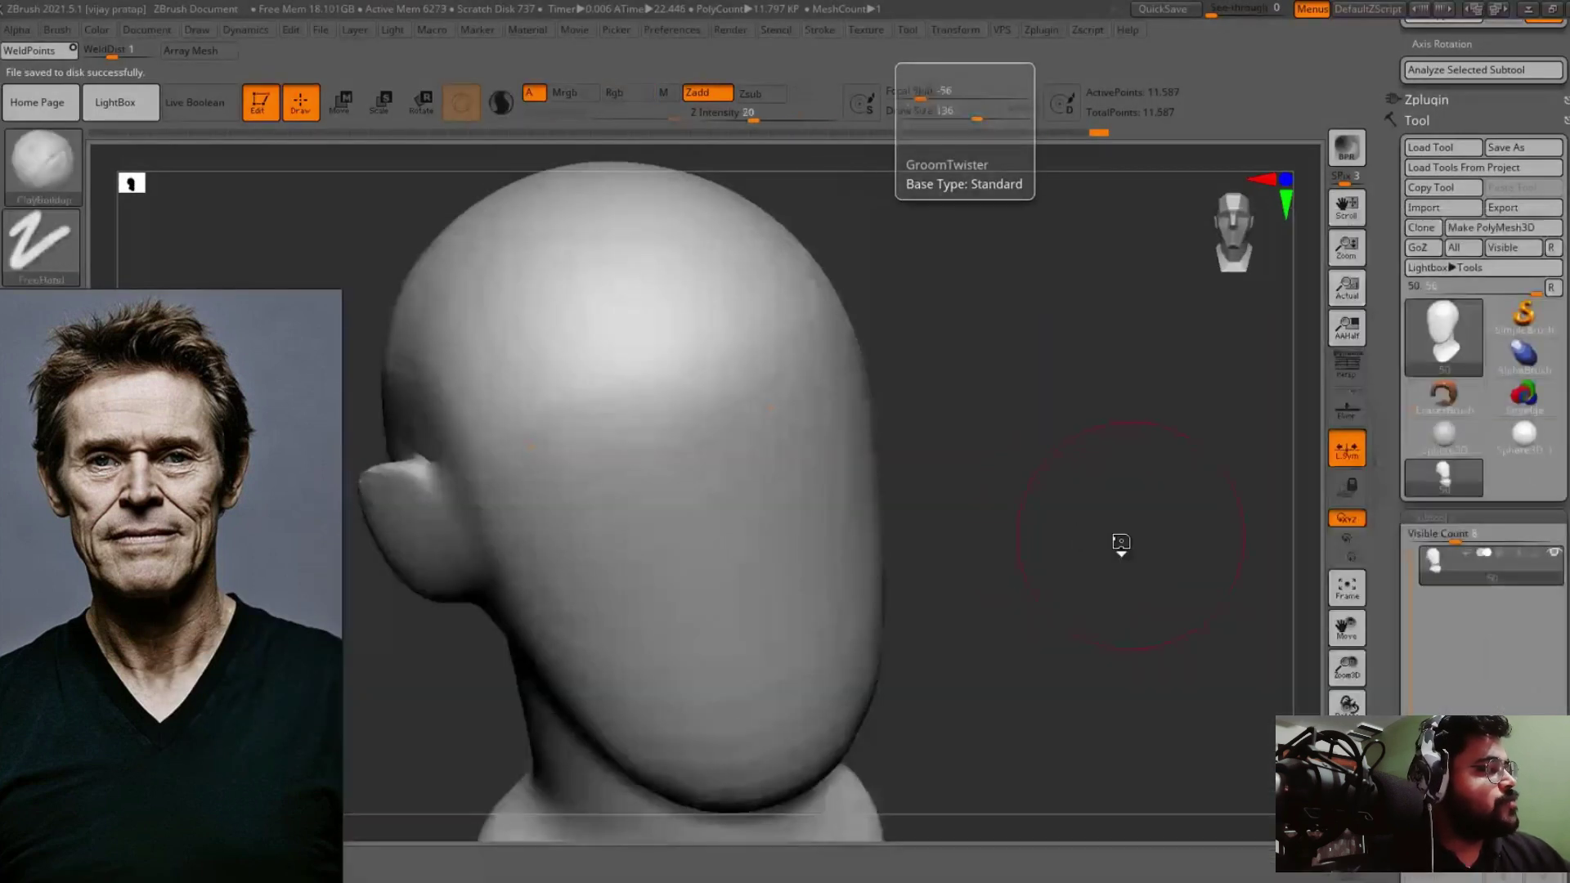
{"action": "key", "text": "shift+f"}
{"action": "left_click_drag", "start_coordinate": [1160, 466], "coordinate": [880, 449]}
{"action": "key", "text": "shift+f"}
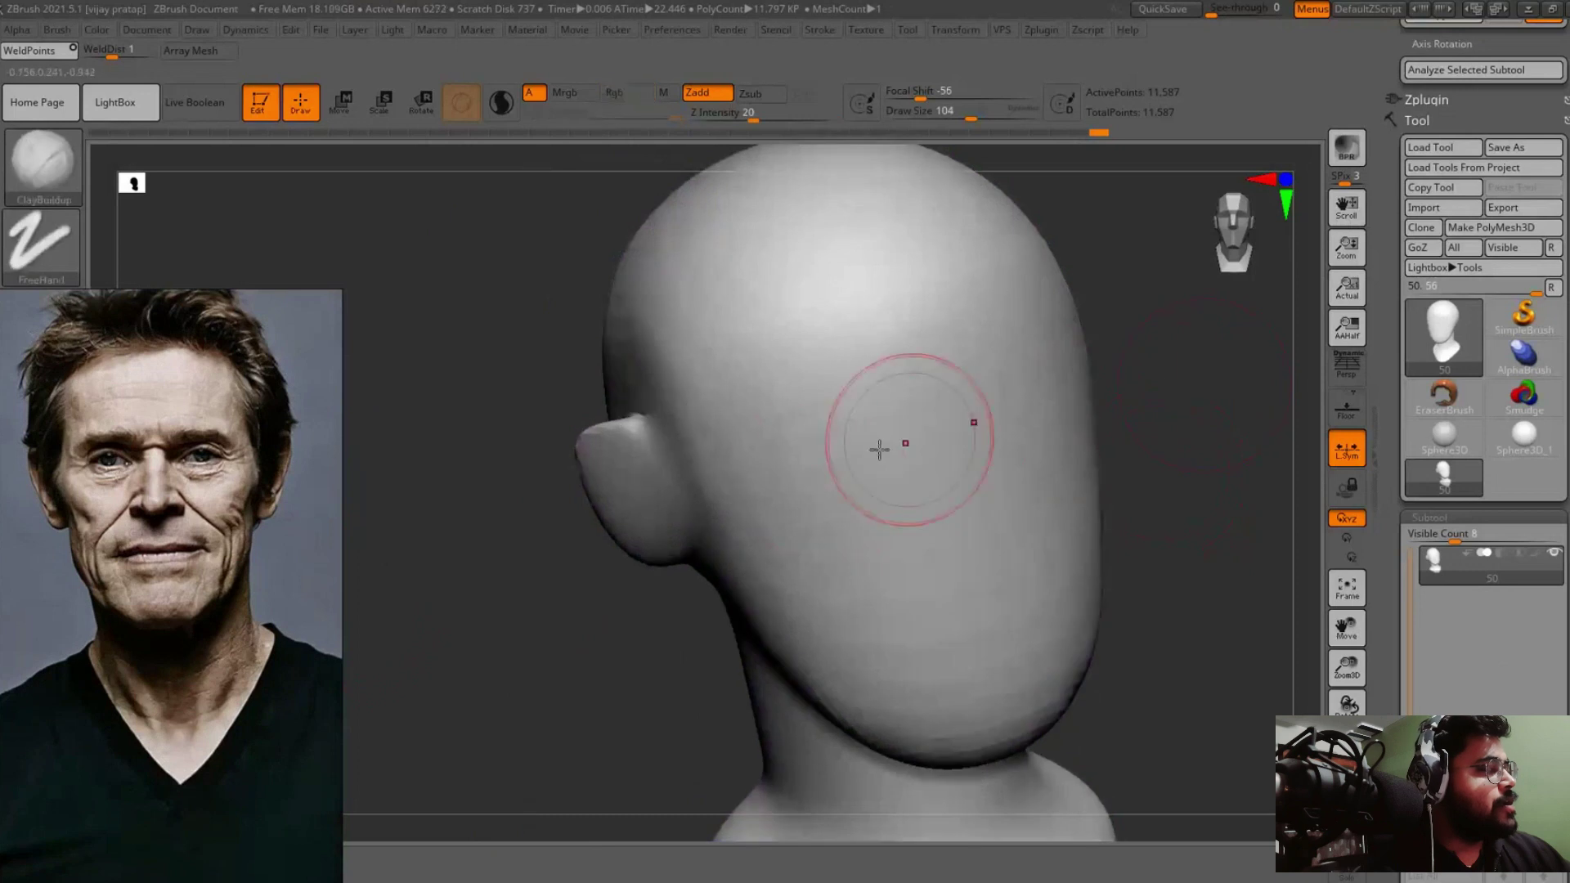
{"action": "mouse_move", "coordinate": [1018, 412]}
{"action": "right_mouse_down"}
{"action": "mouse_move", "coordinate": [954, 434]}
{"action": "mouse_move", "coordinate": [799, 614]}
{"action": "mouse_move", "coordinate": [1104, 427]}
{"action": "mouse_move", "coordinate": [908, 482]}
{"action": "mouse_move", "coordinate": [853, 521]}
{"action": "right_mouse_up"}
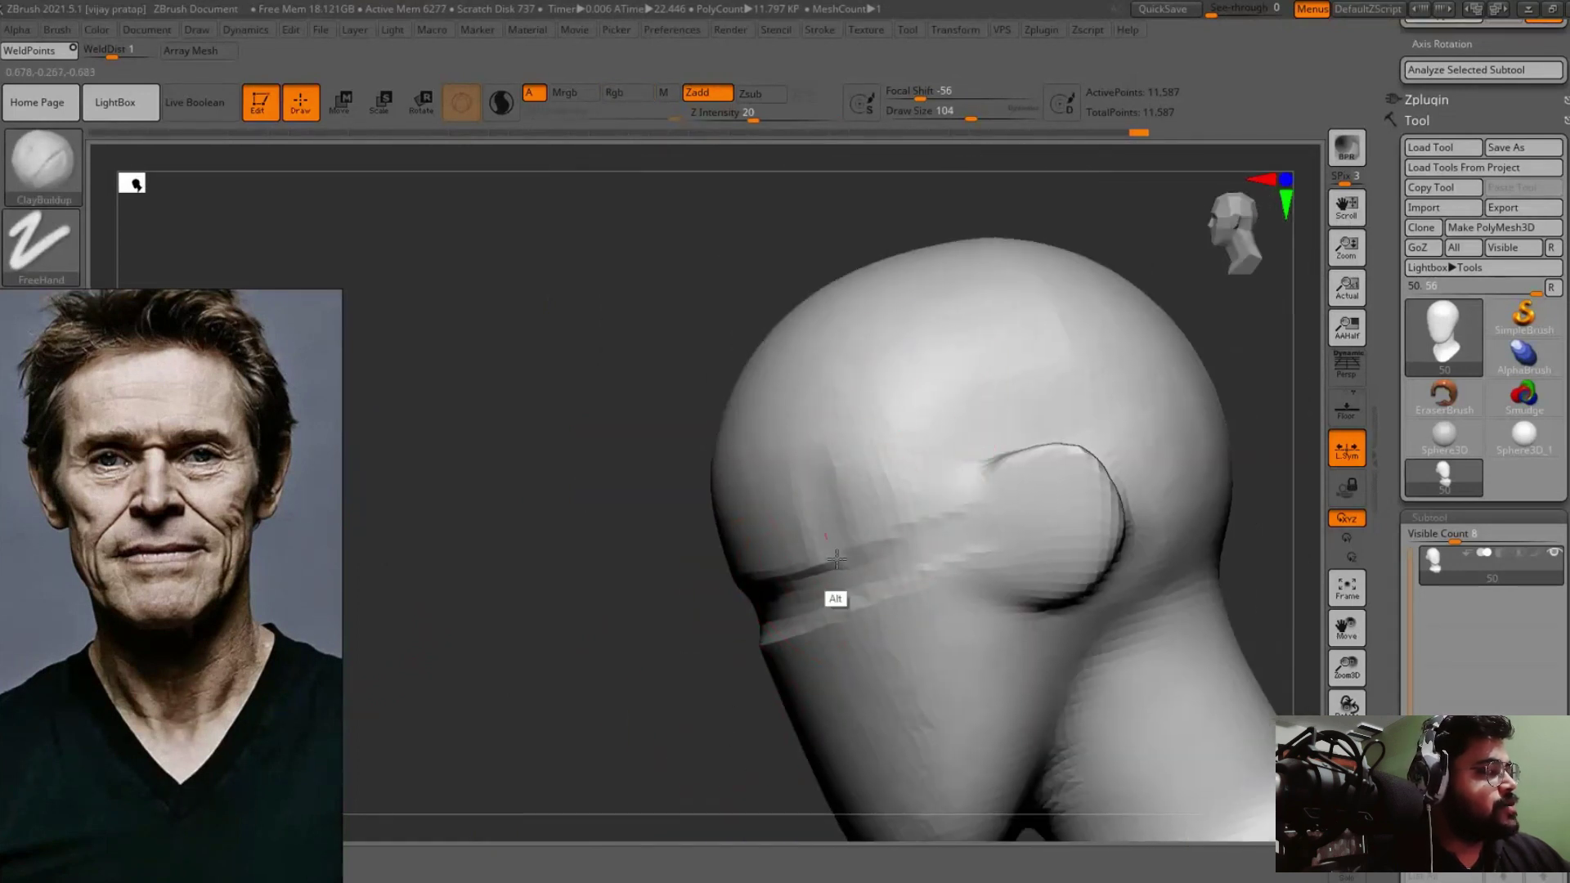
Carve down both temples with ClayBuildup to flatten the sides of the skull between forehead and ears.
{"action": "right_click_drag", "start_coordinate": [872, 392], "coordinate": [911, 545], "text": "alt"}
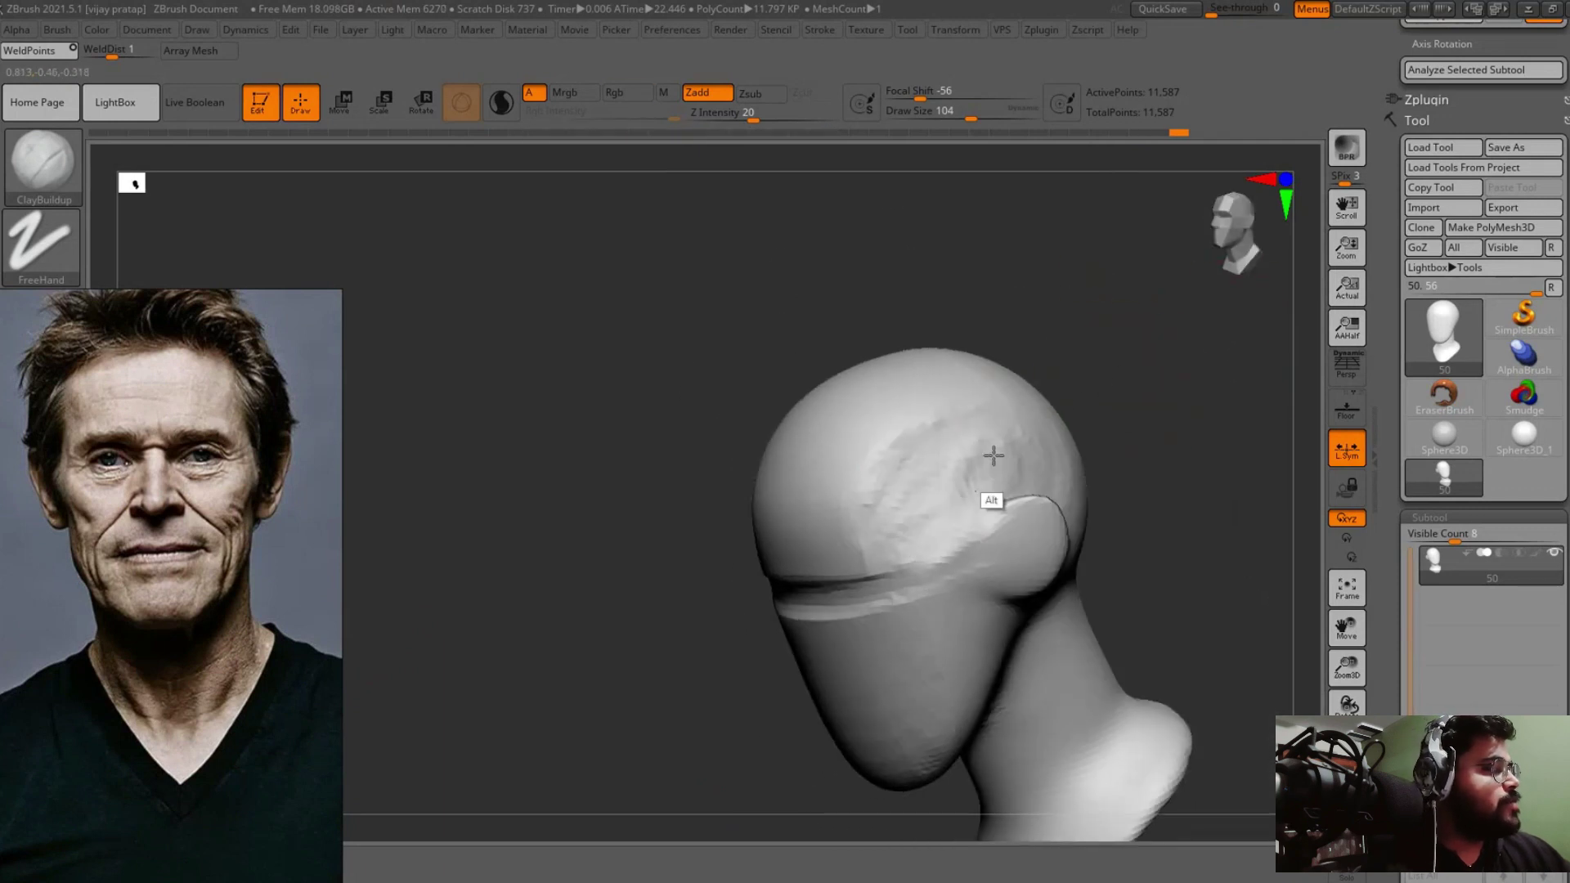
{"action": "right_click_drag", "start_coordinate": [997, 425], "coordinate": [876, 536], "text": "alt"}
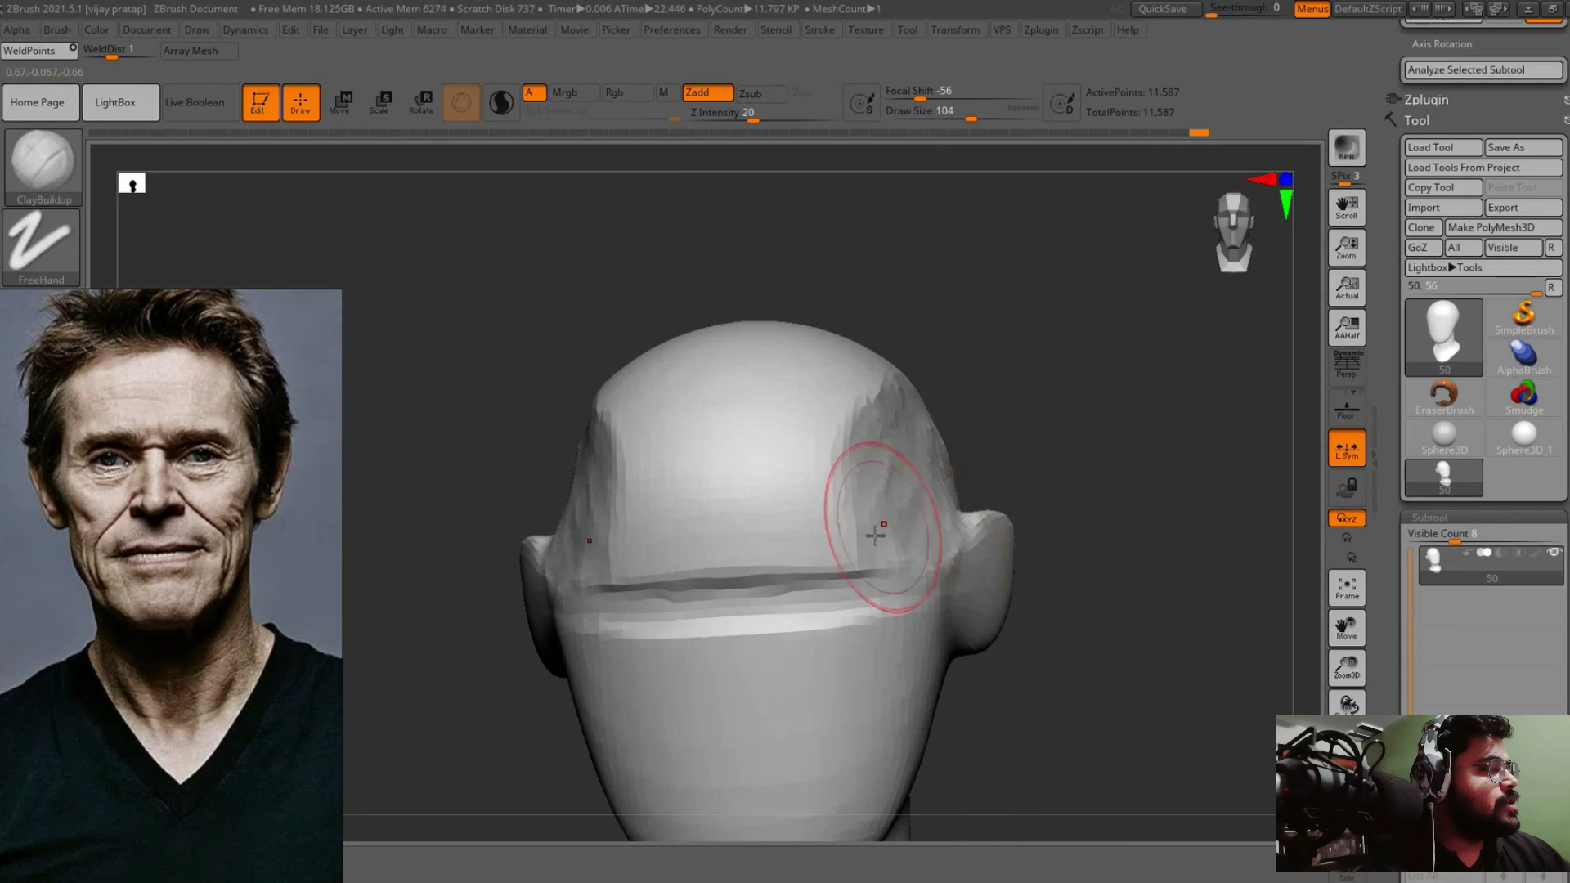
{"action": "mouse_move", "coordinate": [874, 395]}
{"action": "right_mouse_down"}
{"action": "mouse_move", "coordinate": [719, 424]}
{"action": "mouse_move", "coordinate": [802, 438]}
{"action": "mouse_move", "coordinate": [978, 347]}
{"action": "mouse_move", "coordinate": [828, 536]}
{"action": "right_mouse_up"}
Carve flat side planes from the cheeks down to the jaw with the ClayBuildup brush.
{"action": "right_click_drag", "start_coordinate": [763, 619], "coordinate": [815, 541], "text": "alt"}
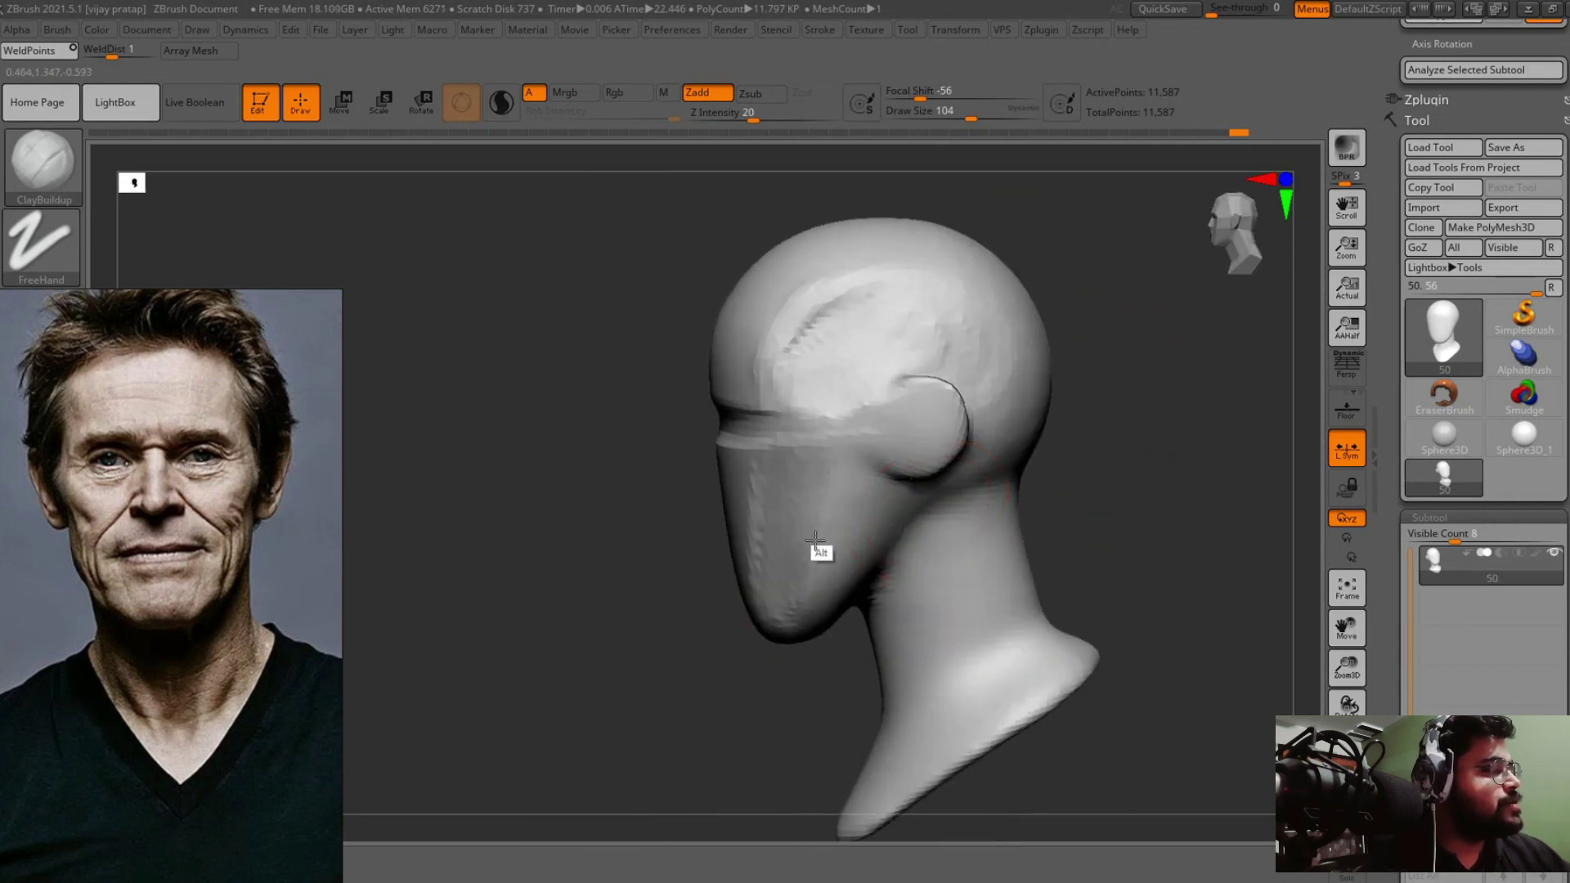
{"action": "right_click_drag", "start_coordinate": [838, 446], "coordinate": [699, 578], "text": "alt"}
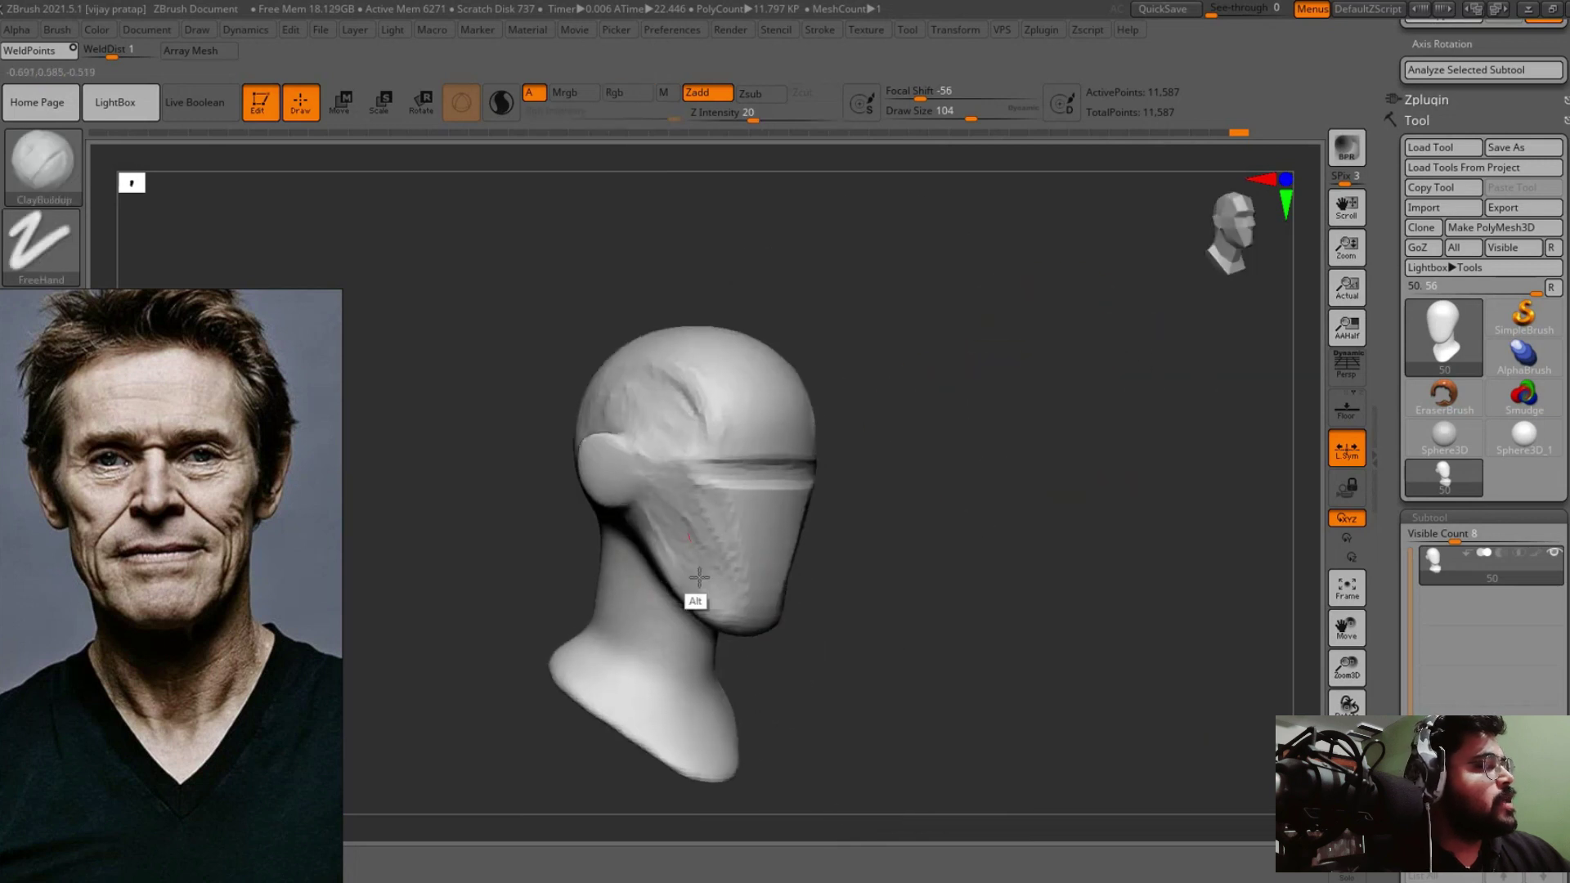
{"action": "right_click_drag", "start_coordinate": [896, 534], "coordinate": [872, 511]}
{"action": "mouse_move", "coordinate": [961, 444]}
{"action": "right_mouse_down"}
{"action": "mouse_move", "coordinate": [1143, 516]}
{"action": "mouse_move", "coordinate": [1189, 505]}
{"action": "mouse_move", "coordinate": [1143, 519]}
{"action": "right_mouse_up"}
Adjust the head and jaw silhouette with the Move brush.
{"action": "key", "text": "b"}
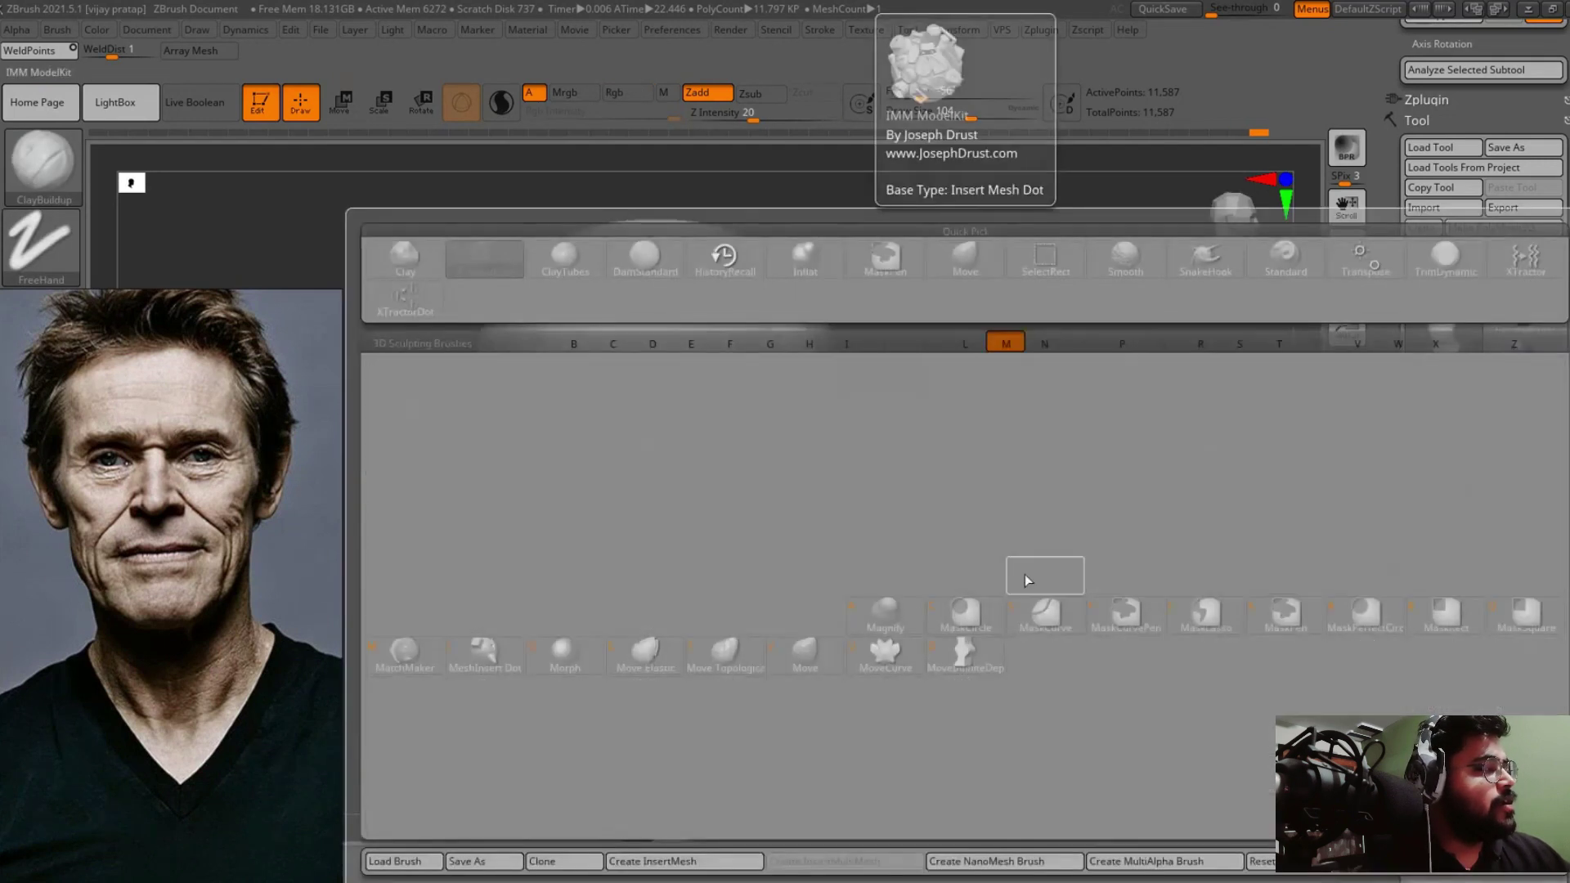
{"action": "key", "text": "v"}
{"action": "mouse_move", "coordinate": [758, 587]}
{"action": "right_mouse_down"}
{"action": "mouse_move", "coordinate": [807, 509]}
{"action": "mouse_move", "coordinate": [842, 526]}
{"action": "mouse_move", "coordinate": [754, 561]}
{"action": "mouse_move", "coordinate": [920, 524]}
{"action": "mouse_move", "coordinate": [1097, 572]}
{"action": "mouse_move", "coordinate": [956, 564]}
{"action": "mouse_move", "coordinate": [1107, 568]}
{"action": "mouse_move", "coordinate": [908, 542]}
{"action": "mouse_move", "coordinate": [1013, 542]}
{"action": "right_mouse_up"}
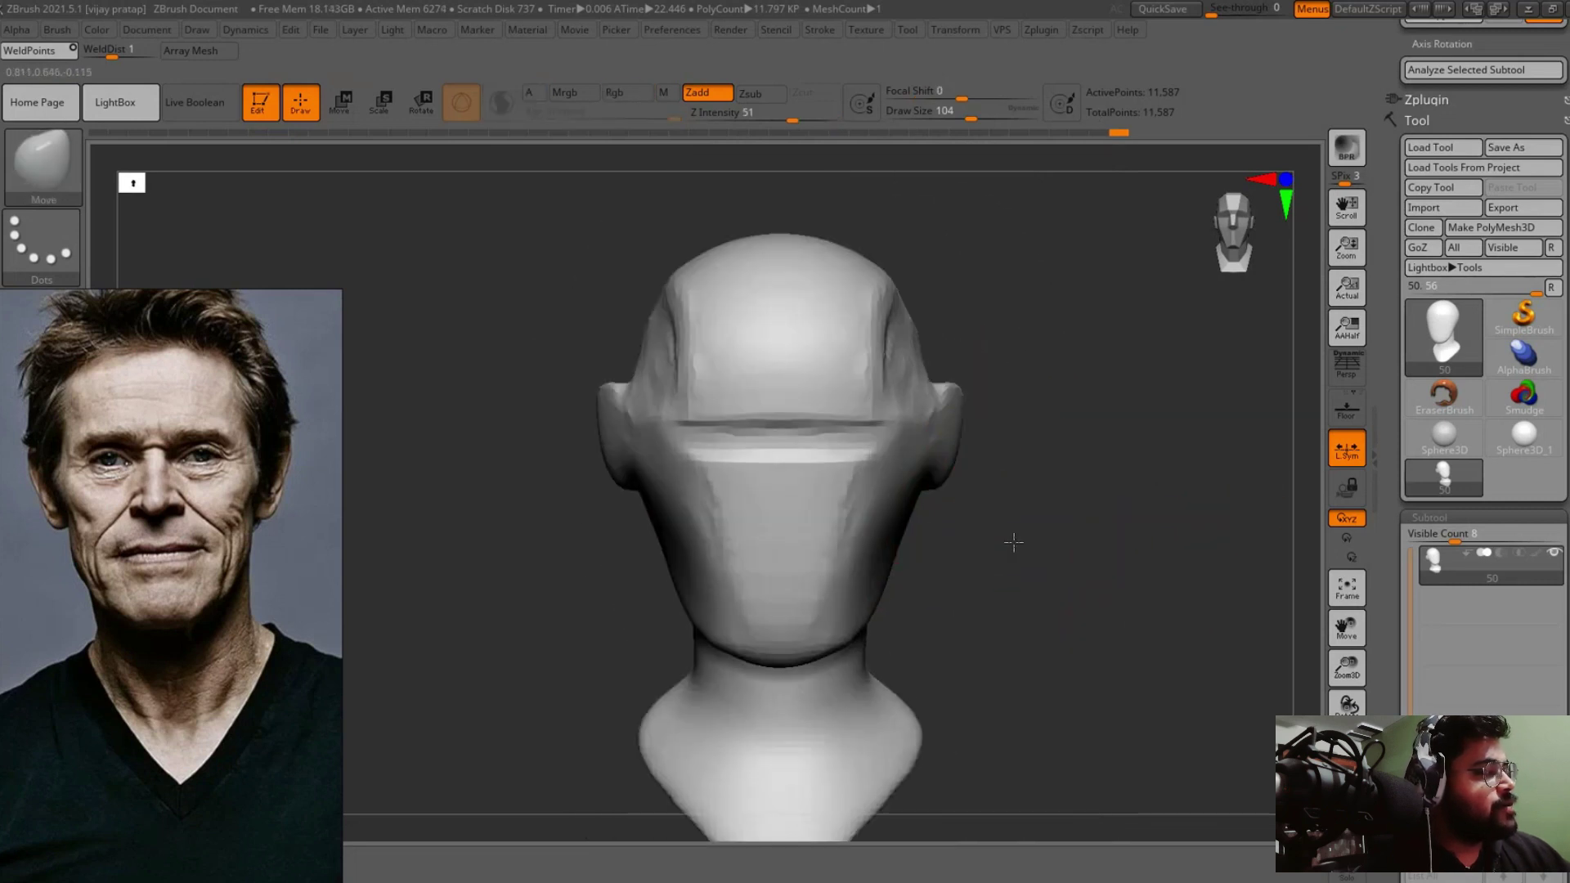
{"action": "mouse_move", "coordinate": [859, 467]}
{"action": "right_mouse_down"}
{"action": "mouse_move", "coordinate": [905, 404]}
{"action": "mouse_move", "coordinate": [1047, 445]}
{"action": "mouse_move", "coordinate": [1027, 410]}
{"action": "mouse_move", "coordinate": [1143, 410]}
{"action": "mouse_move", "coordinate": [939, 489]}
{"action": "mouse_move", "coordinate": [887, 526]}
{"action": "mouse_move", "coordinate": [1192, 383]}
{"action": "mouse_move", "coordinate": [931, 515]}
{"action": "right_mouse_up"}
Smooth the temple and cheek planes and define the front edge of the ears with the DamStandard brush.
{"action": "key", "text": "b"}
{"action": "key", "text": "d"}
{"action": "key", "text": "s"}
{"action": "right_click_drag", "start_coordinate": [924, 575], "coordinate": [878, 569]}
{"action": "key", "text": "shift"}
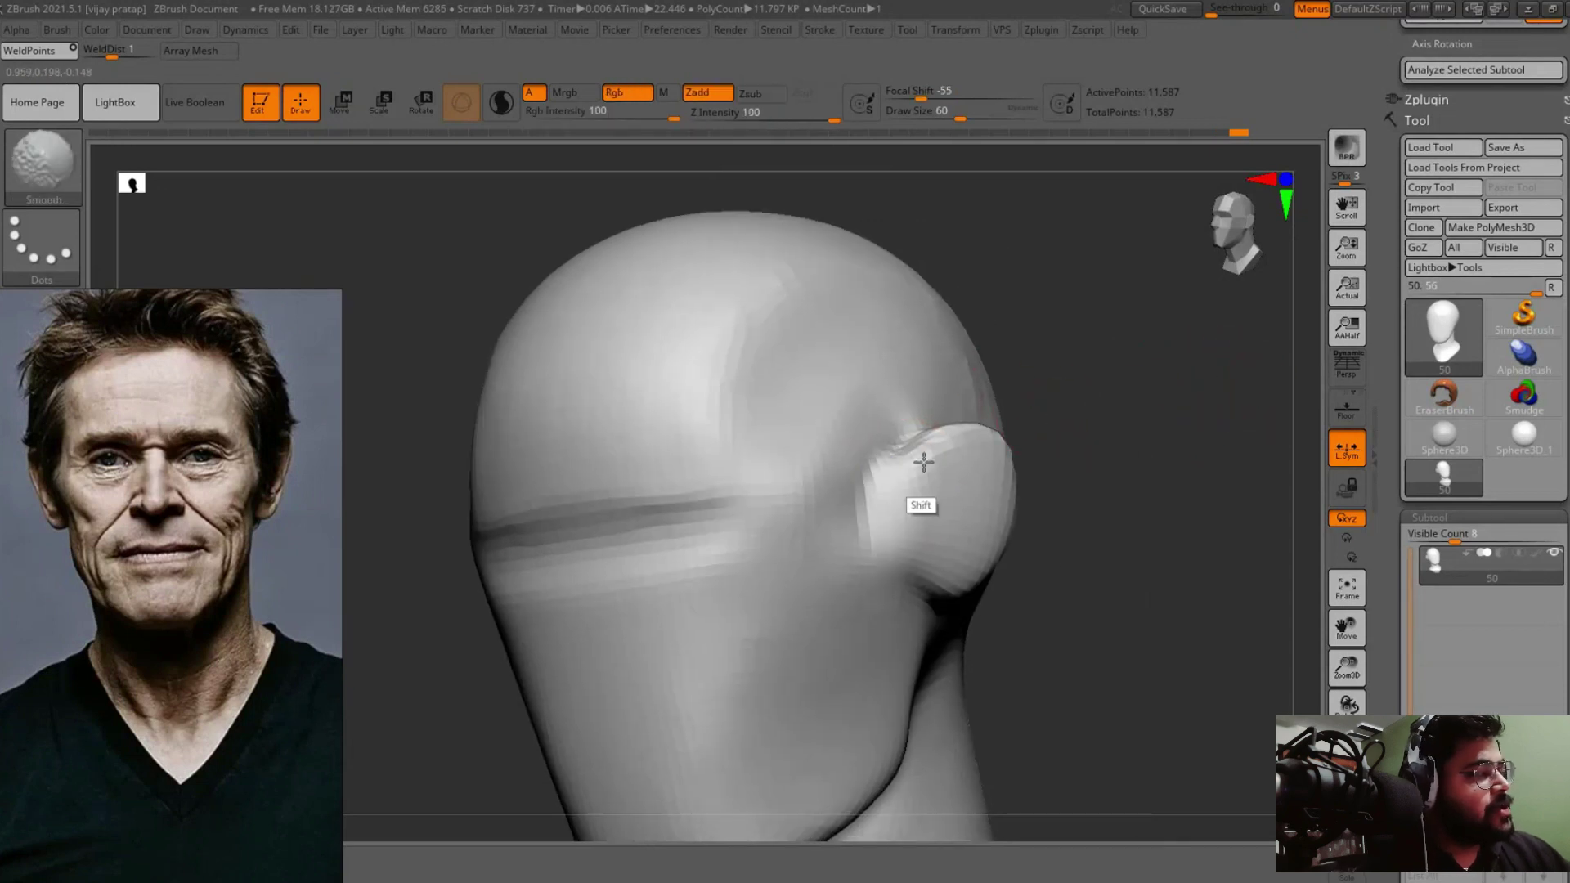
{"action": "right_click_drag", "start_coordinate": [925, 463], "coordinate": [943, 427]}
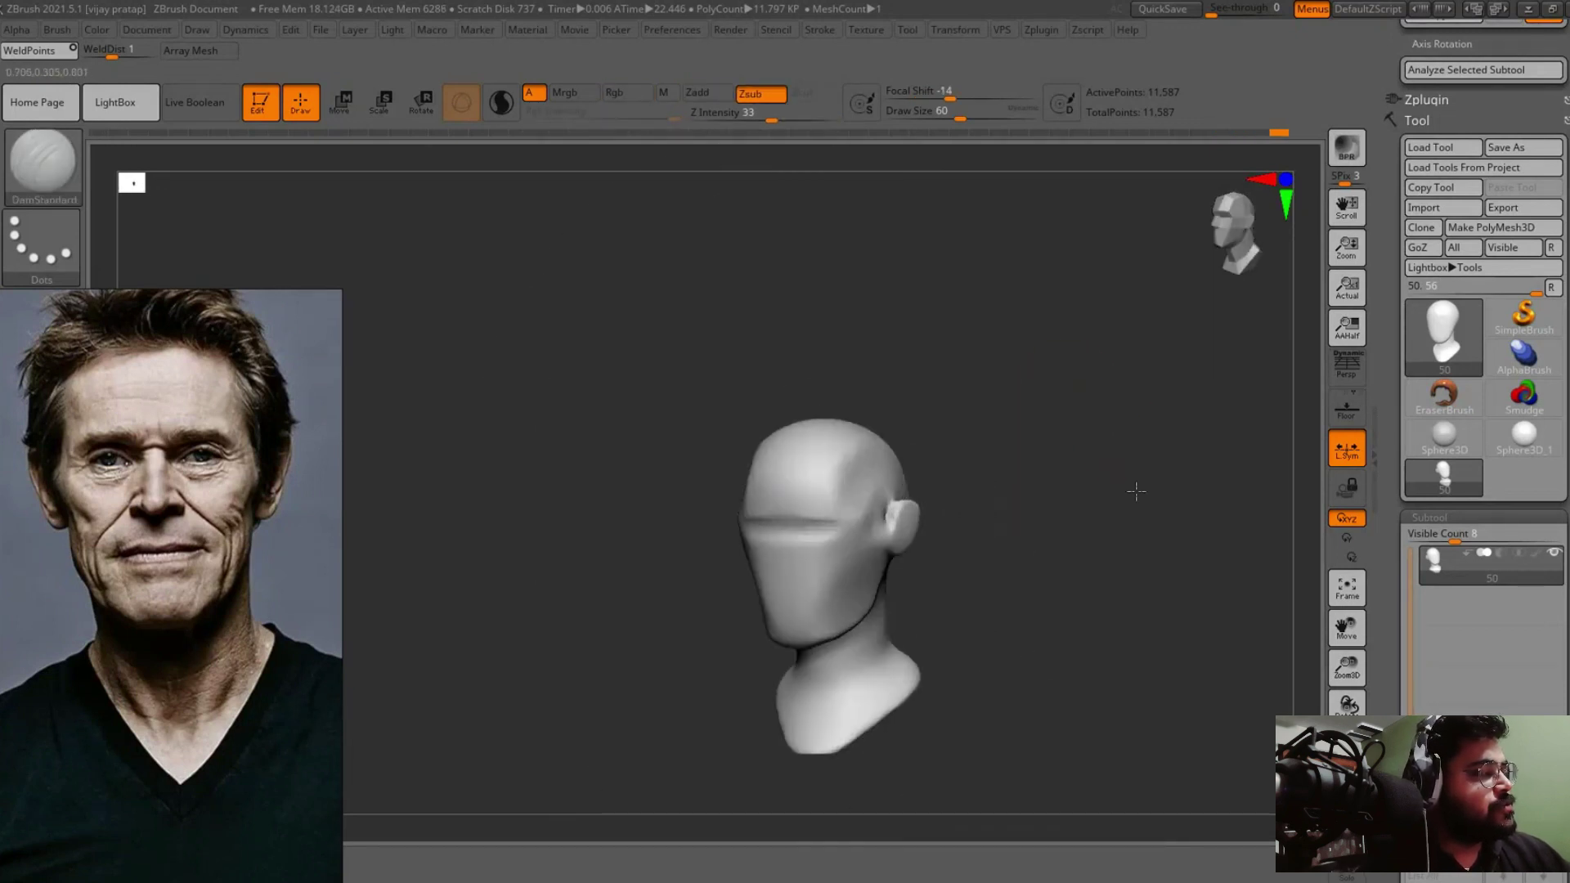
Reshape the ears with the Move brush and smooth the area where they meet the head.
{"action": "mouse_move", "coordinate": [1080, 550]}
{"action": "right_mouse_down"}
{"action": "mouse_move", "coordinate": [1015, 461]}
{"action": "mouse_move", "coordinate": [1178, 445]}
{"action": "mouse_move", "coordinate": [970, 572]}
{"action": "right_mouse_up"}
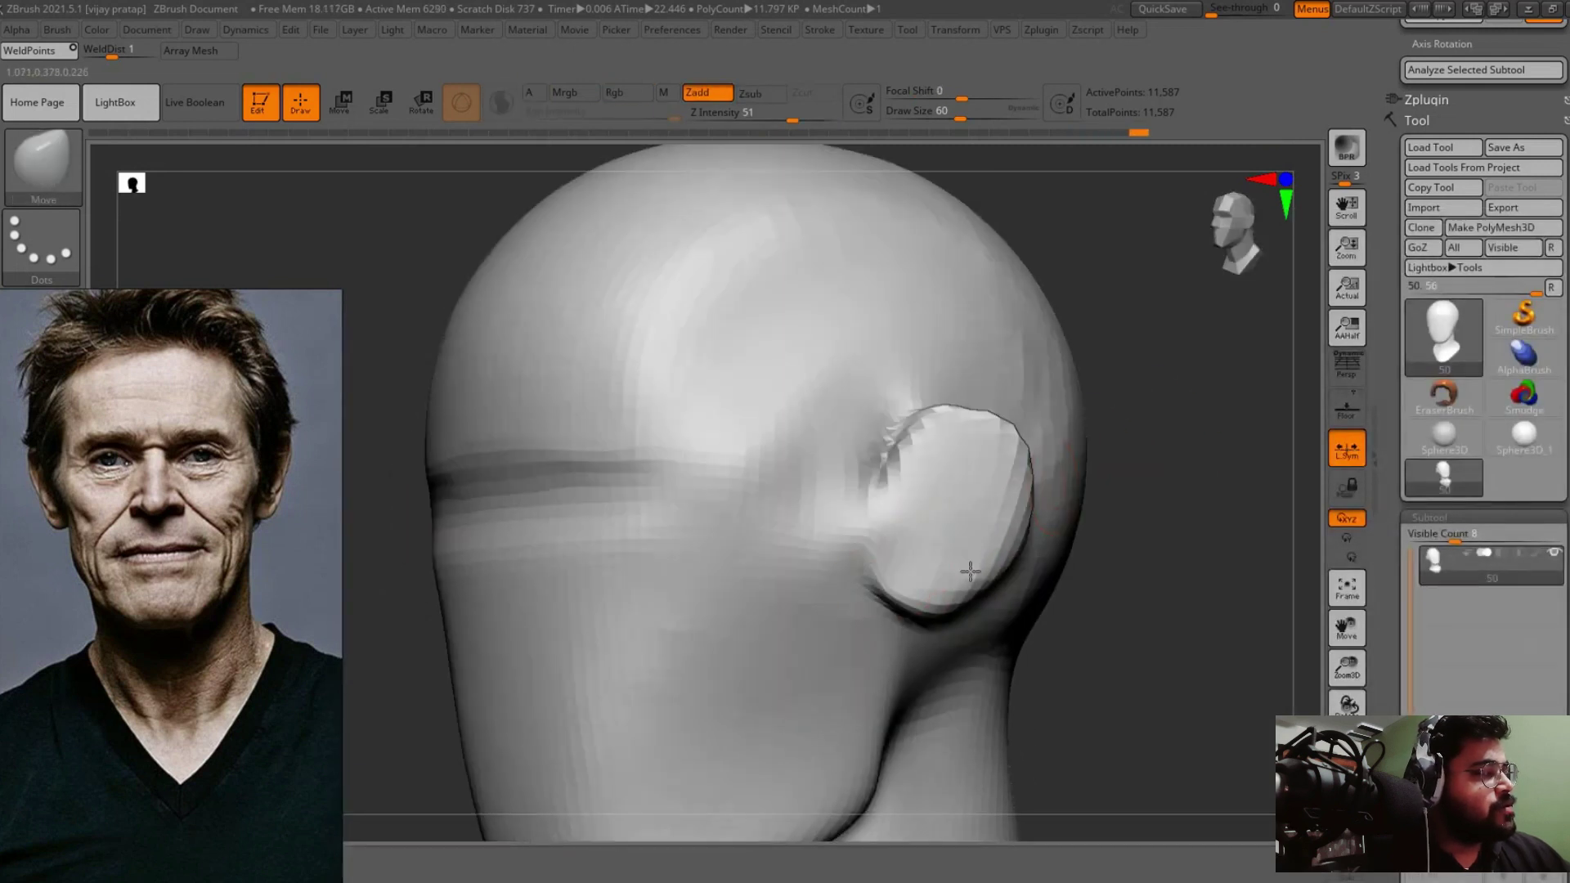
{"action": "right_click_drag", "start_coordinate": [1134, 360], "coordinate": [819, 438], "text": "ctrl"}
{"action": "key", "text": "shift"}
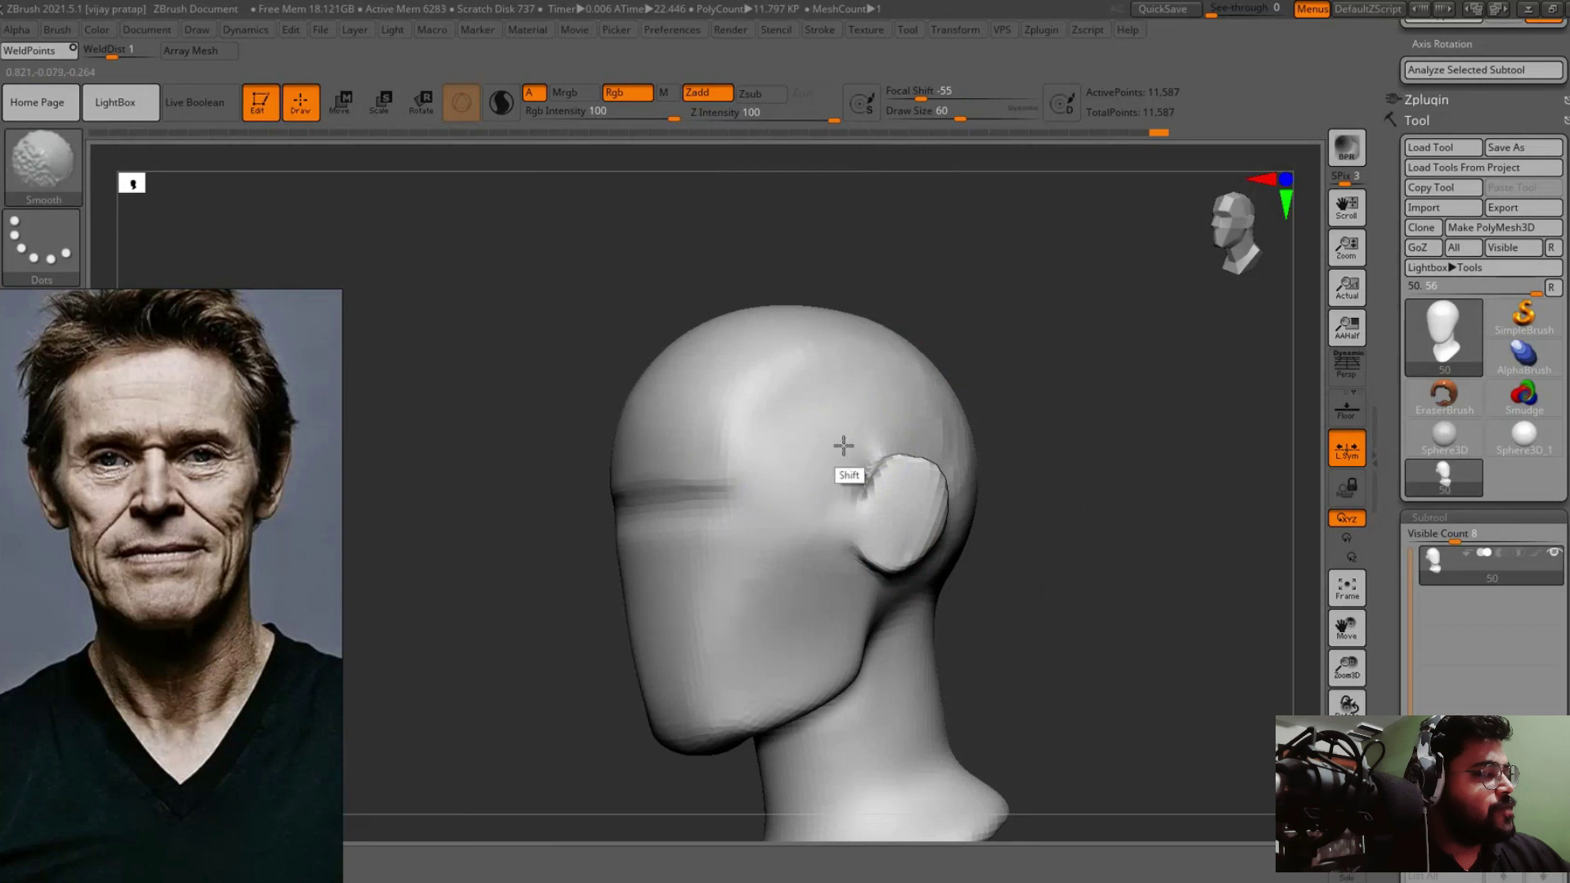
{"action": "mouse_move", "coordinate": [735, 522]}
{"action": "right_mouse_down", "text": "shift"}
{"action": "mouse_move", "coordinate": [1132, 438]}
{"action": "mouse_move", "coordinate": [1006, 518]}
{"action": "right_mouse_up", "text": "shift"}
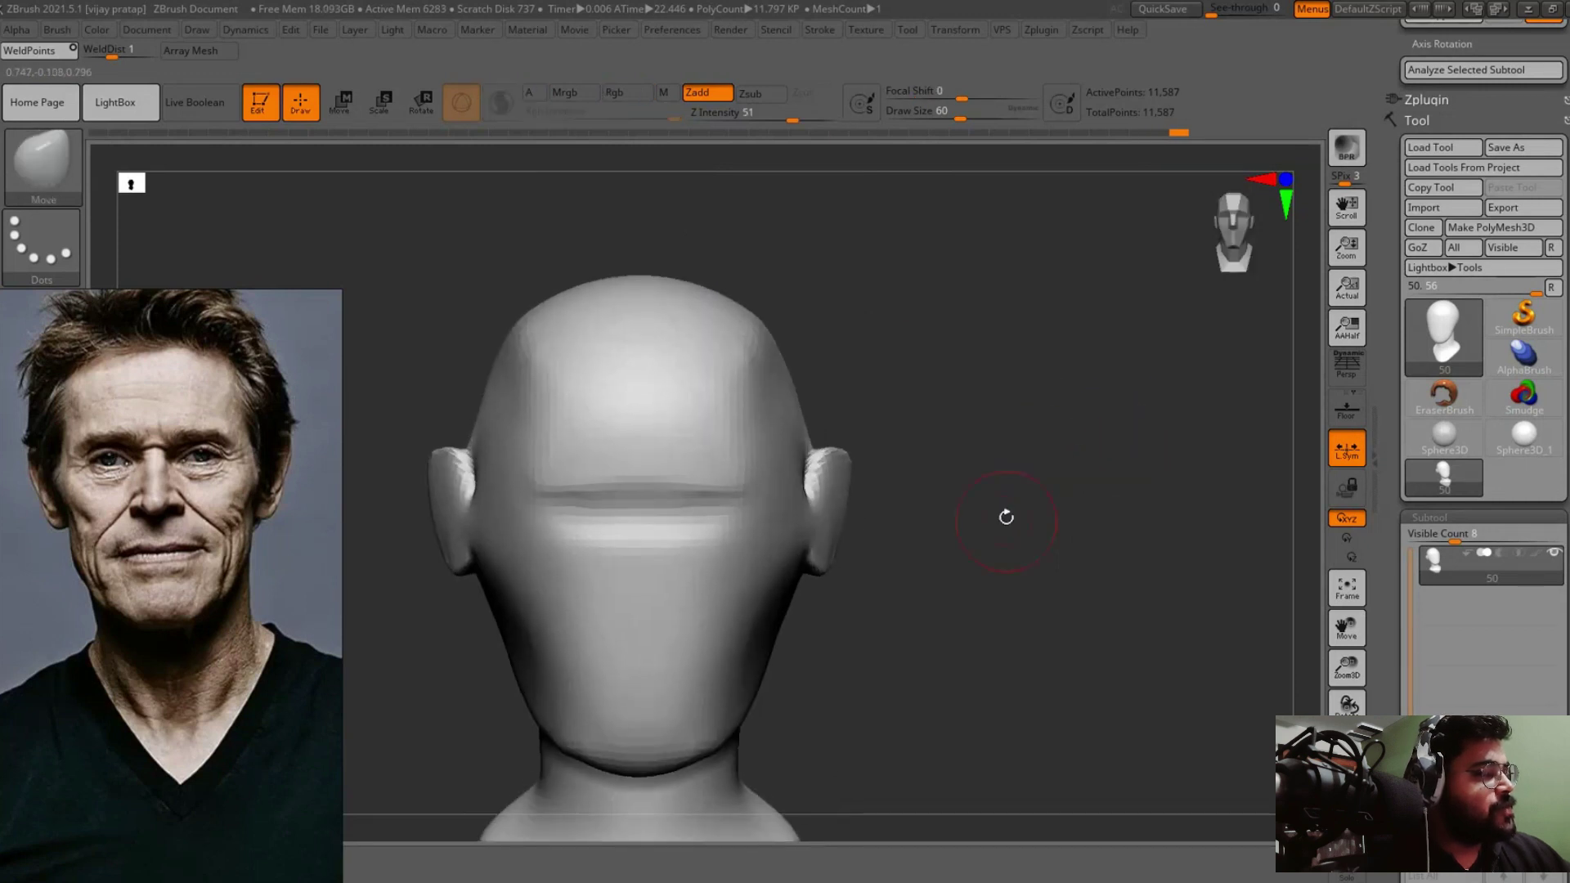
{"action": "right_click_drag", "start_coordinate": [793, 524], "coordinate": [769, 552]}
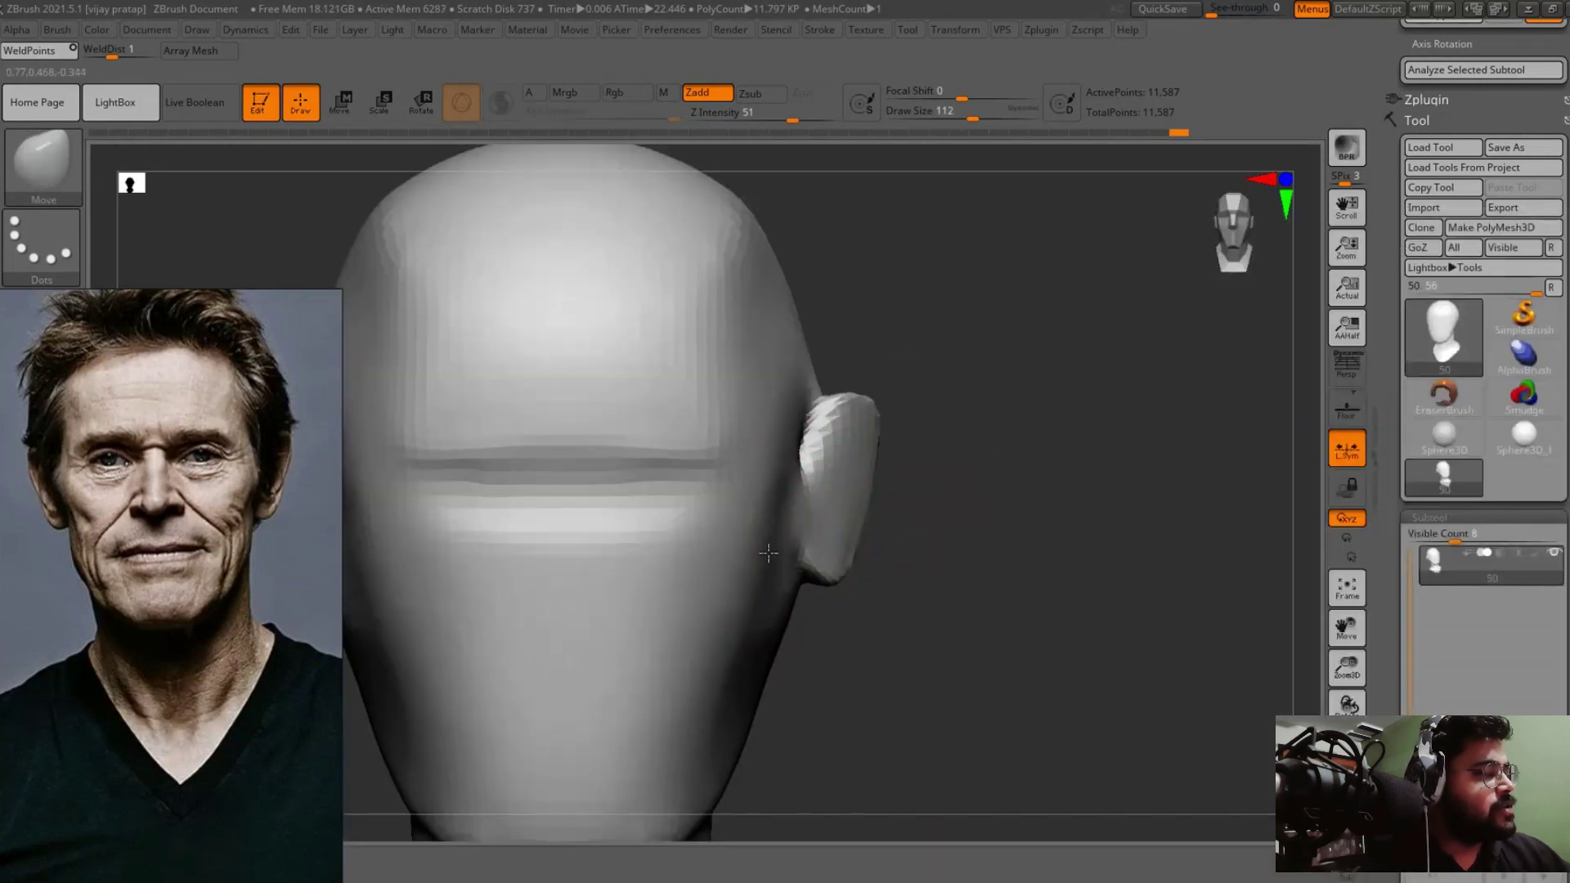
{"action": "right_click_drag", "start_coordinate": [795, 466], "coordinate": [890, 413], "text": "ctrl"}
{"action": "mouse_move", "coordinate": [887, 557]}
{"action": "right_mouse_down", "text": "ctrl"}
{"action": "mouse_move", "coordinate": [1020, 498]}
{"action": "mouse_move", "coordinate": [992, 526]}
{"action": "mouse_move", "coordinate": [1156, 526]}
{"action": "mouse_move", "coordinate": [1044, 562]}
{"action": "mouse_move", "coordinate": [1087, 589]}
{"action": "mouse_move", "coordinate": [1108, 459]}
{"action": "right_mouse_up", "text": "ctrl"}
Carve out both eye sockets beneath the brow with the ClayBuildup brush at a draw size of 112.
{"action": "key", "text": "b"}
{"action": "key", "text": "c"}
{"action": "key", "text": "b"}
{"action": "mouse_move", "coordinate": [764, 630]}
{"action": "right_mouse_down", "text": "alt"}
{"action": "mouse_move", "coordinate": [1082, 435]}
{"action": "mouse_move", "coordinate": [856, 510]}
{"action": "right_mouse_up", "text": "alt"}
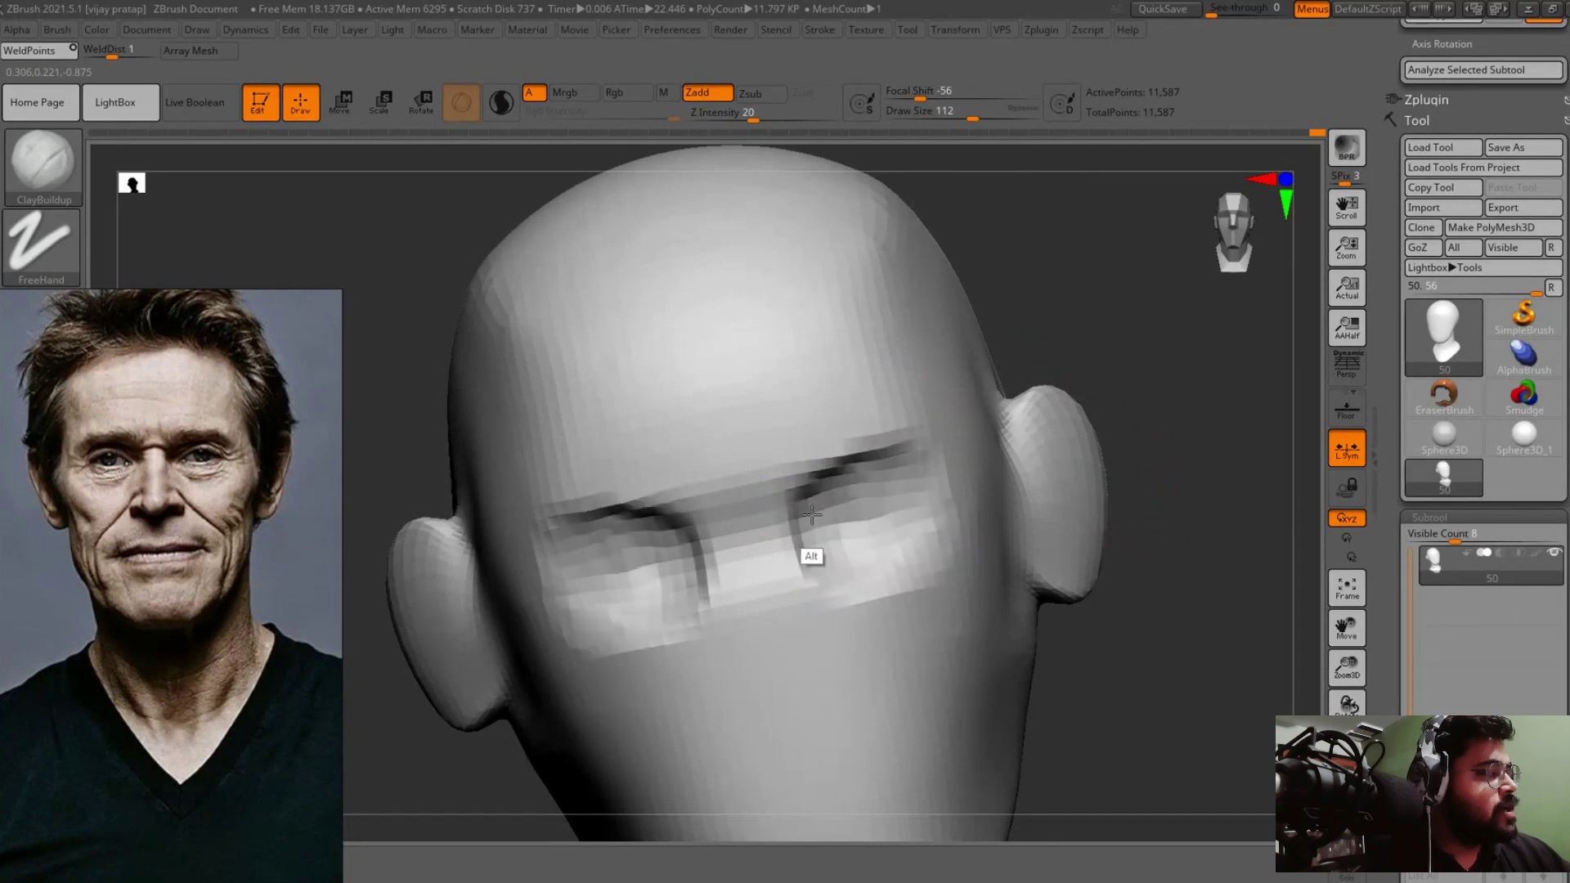
{"action": "mouse_move", "coordinate": [919, 529]}
{"action": "right_mouse_down"}
{"action": "mouse_move", "coordinate": [939, 532]}
{"action": "mouse_move", "coordinate": [824, 551]}
{"action": "mouse_move", "coordinate": [981, 515]}
{"action": "right_mouse_up"}
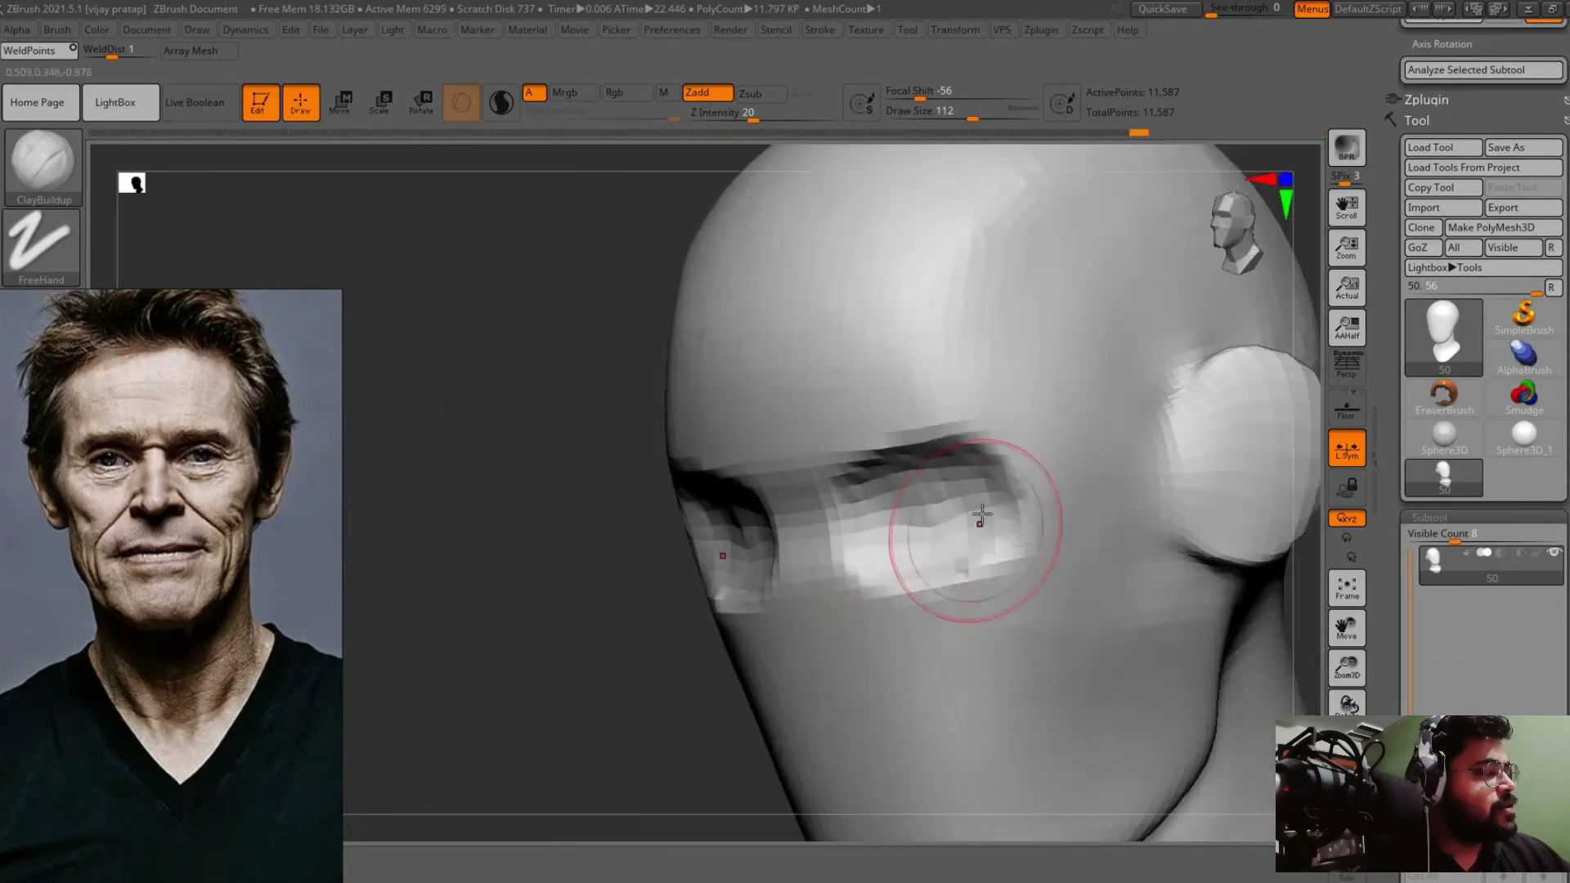
{"action": "mouse_move", "coordinate": [949, 463]}
{"action": "right_mouse_down", "text": "alt"}
{"action": "mouse_move", "coordinate": [1185, 561]}
{"action": "mouse_move", "coordinate": [1227, 684]}
{"action": "mouse_move", "coordinate": [1192, 449]}
{"action": "mouse_move", "coordinate": [1095, 587]}
{"action": "mouse_move", "coordinate": [942, 506]}
{"action": "mouse_move", "coordinate": [869, 494]}
{"action": "right_mouse_up", "text": "alt"}
Form the projecting nose at the centre of the face and shape it with the Move brush.
{"action": "key", "text": "b"}
{"action": "key", "text": "m"}
{"action": "key", "text": "v"}
{"action": "mouse_move", "coordinate": [903, 550]}
{"action": "right_mouse_down"}
{"action": "mouse_move", "coordinate": [1139, 543]}
{"action": "mouse_move", "coordinate": [1161, 512]}
{"action": "mouse_move", "coordinate": [859, 589]}
{"action": "mouse_move", "coordinate": [1020, 585]}
{"action": "mouse_move", "coordinate": [813, 519]}
{"action": "mouse_move", "coordinate": [842, 418]}
{"action": "mouse_move", "coordinate": [807, 508]}
{"action": "mouse_move", "coordinate": [982, 507]}
{"action": "mouse_move", "coordinate": [1066, 624]}
{"action": "mouse_move", "coordinate": [1083, 504]}
{"action": "mouse_move", "coordinate": [1181, 596]}
{"action": "mouse_move", "coordinate": [964, 631]}
{"action": "mouse_move", "coordinate": [752, 636]}
{"action": "right_mouse_up"}
Cut creases around the nostril wings with the DamStandard brush at a draw size of 96.
{"action": "key", "text": "b"}
{"action": "key", "text": "d"}
{"action": "key", "text": "s"}
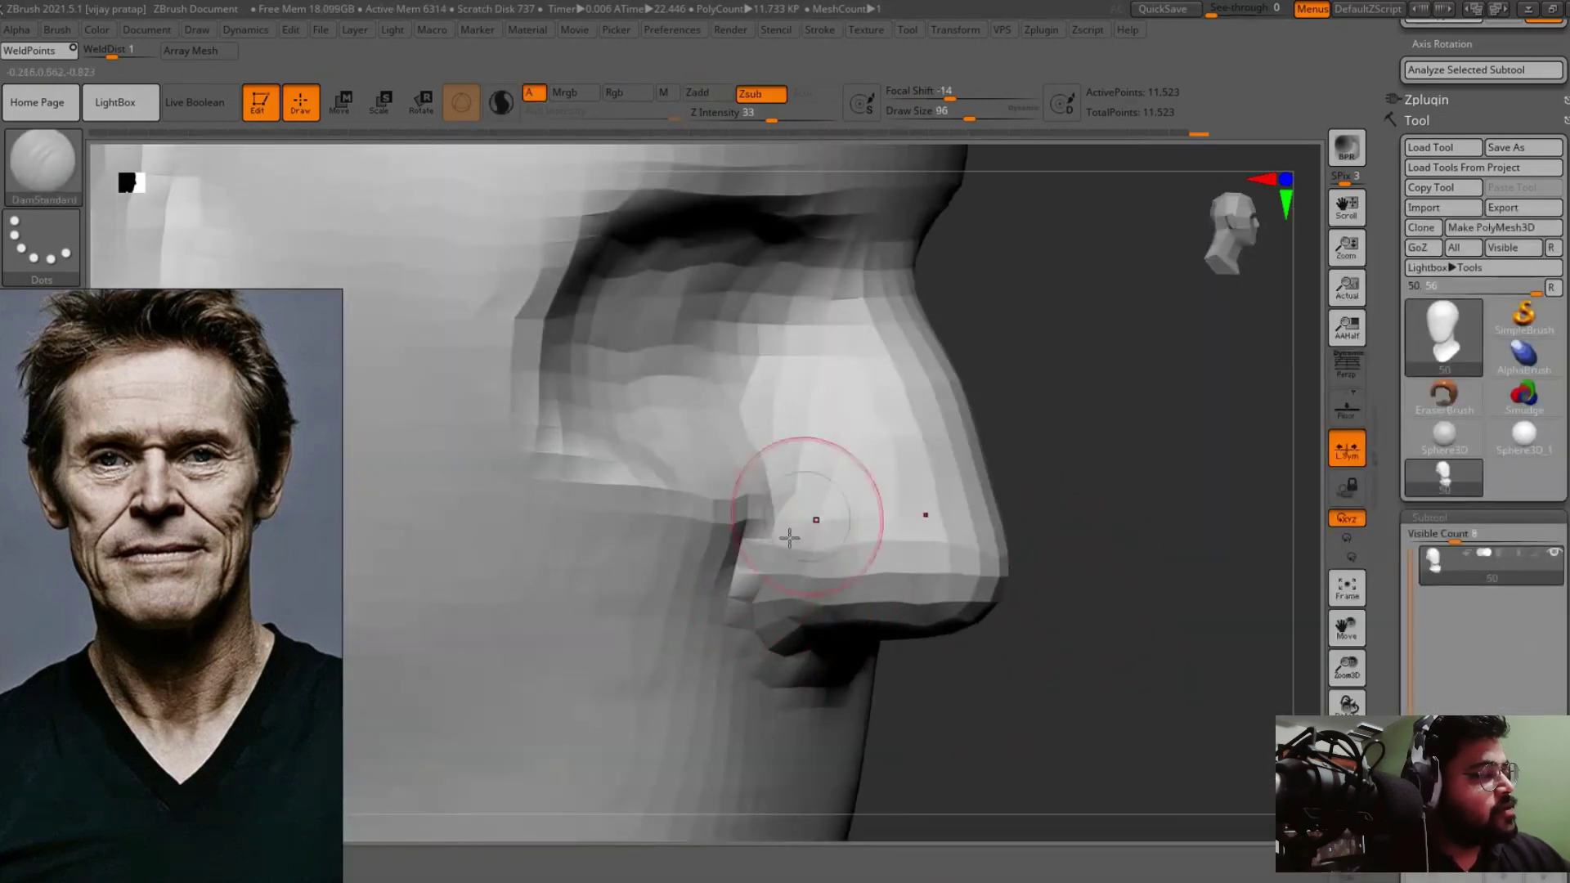
{"action": "mouse_move", "coordinate": [763, 536]}
{"action": "right_mouse_down"}
{"action": "mouse_move", "coordinate": [992, 494]}
{"action": "mouse_move", "coordinate": [1244, 554]}
{"action": "mouse_move", "coordinate": [777, 532]}
{"action": "mouse_move", "coordinate": [940, 540]}
{"action": "mouse_move", "coordinate": [1034, 580]}
{"action": "right_mouse_up"}
Adjust the width and shape of the nostril wings with the Move brush.
{"action": "key", "text": "b"}
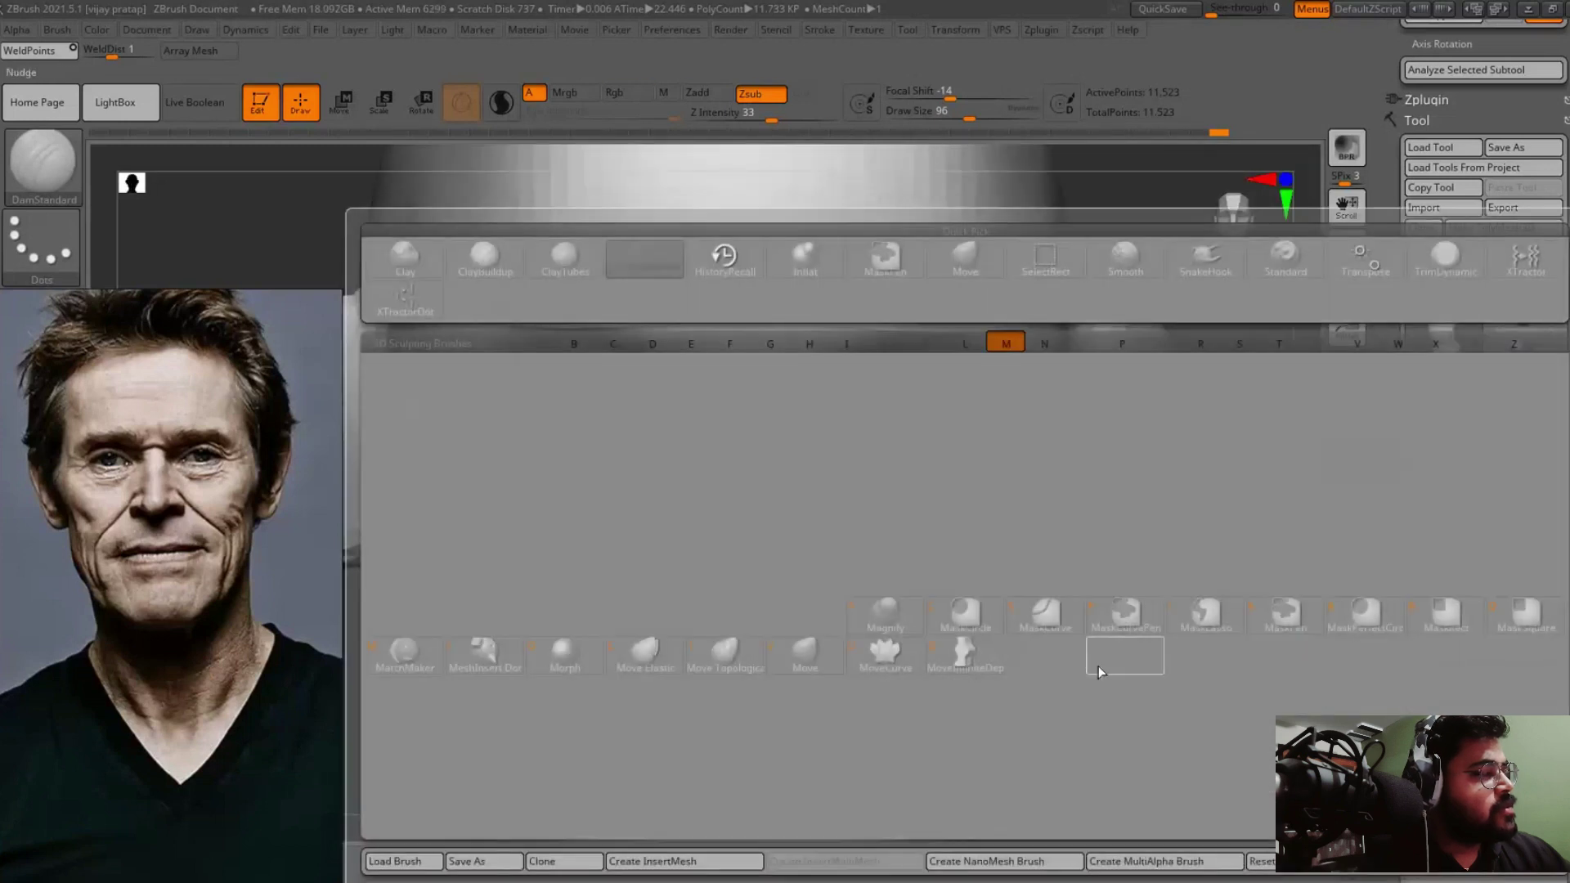
{"action": "key", "text": "m"}
{"action": "key", "text": "v"}
{"action": "right_click_drag", "start_coordinate": [1081, 689], "coordinate": [863, 575]}
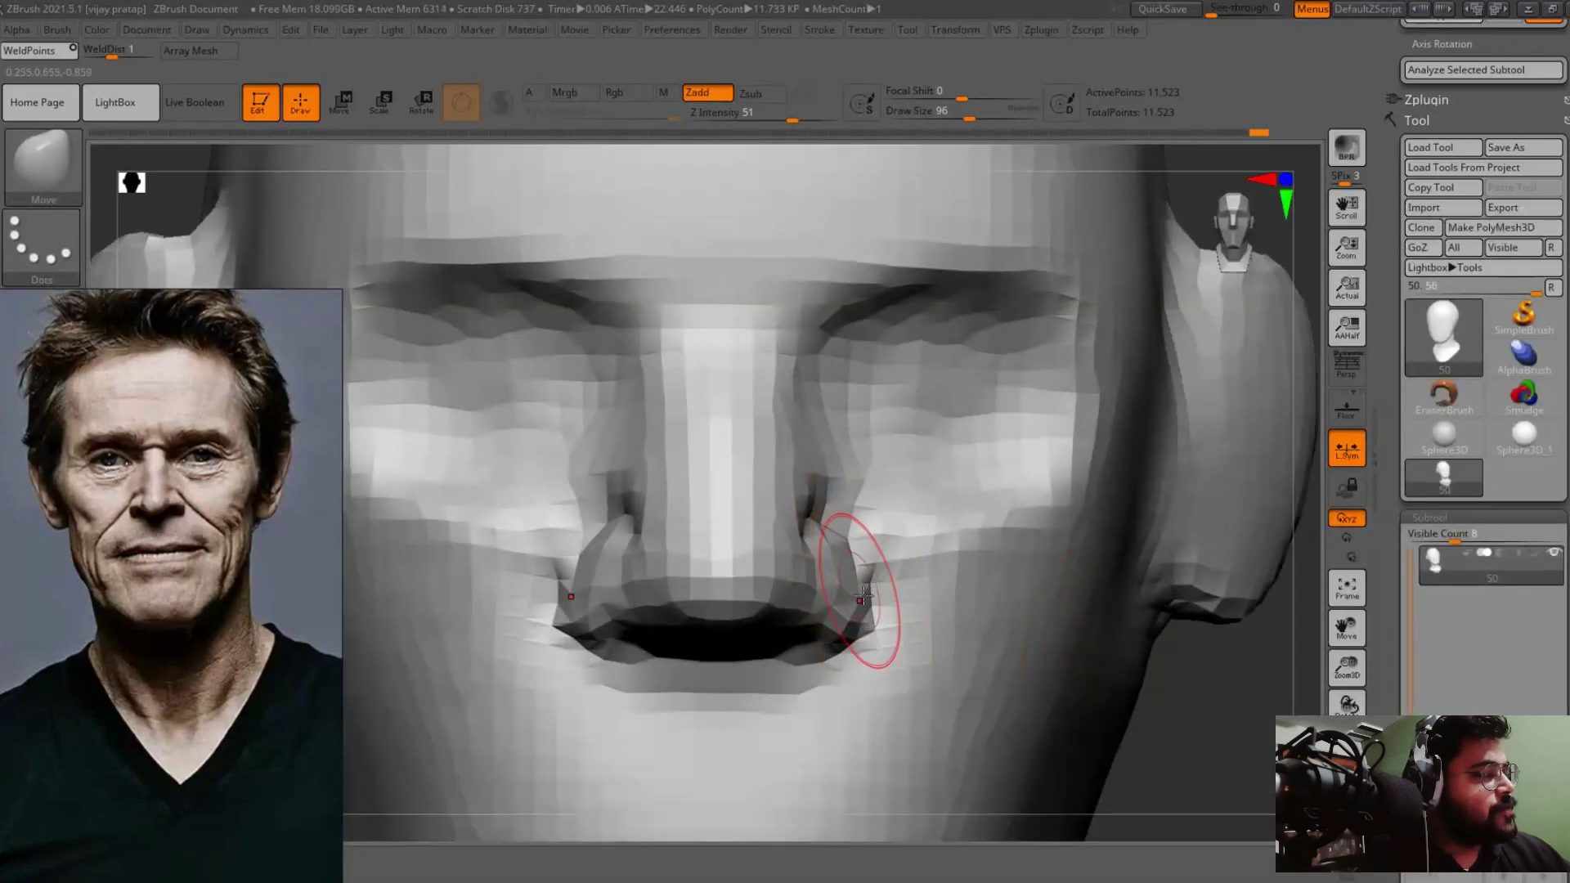
{"action": "right_click_drag", "start_coordinate": [1194, 721], "coordinate": [1228, 581]}
Deepen the eye sockets below the brow with the ClayBuildup brush at a draw size of 96.
{"action": "key", "text": "b"}
{"action": "key", "text": "c"}
{"action": "key", "text": "b"}
{"action": "mouse_move", "coordinate": [1170, 669]}
{"action": "right_mouse_down"}
{"action": "mouse_move", "coordinate": [1181, 739]}
{"action": "mouse_move", "coordinate": [1170, 667]}
{"action": "right_mouse_up"}
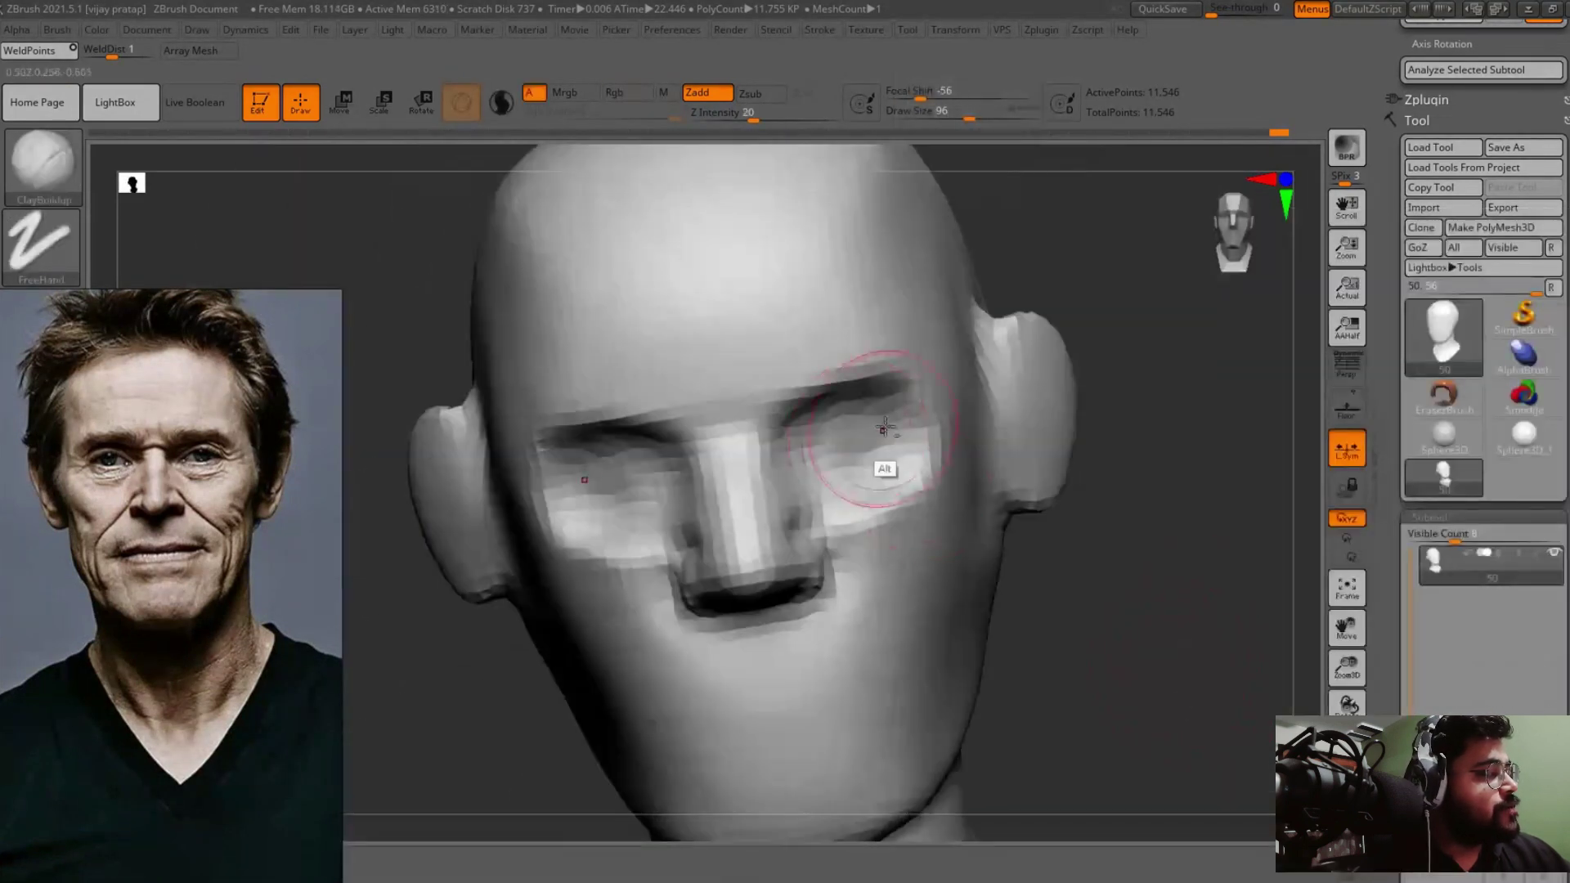
{"action": "right_click_drag", "start_coordinate": [875, 409], "coordinate": [1129, 540]}
Switch the reference view to the blue-lit portrait of the man in dark armour.
{"action": "scroll", "coordinate": [180, 573], "scroll_direction": "down", "scroll_amount": 3}
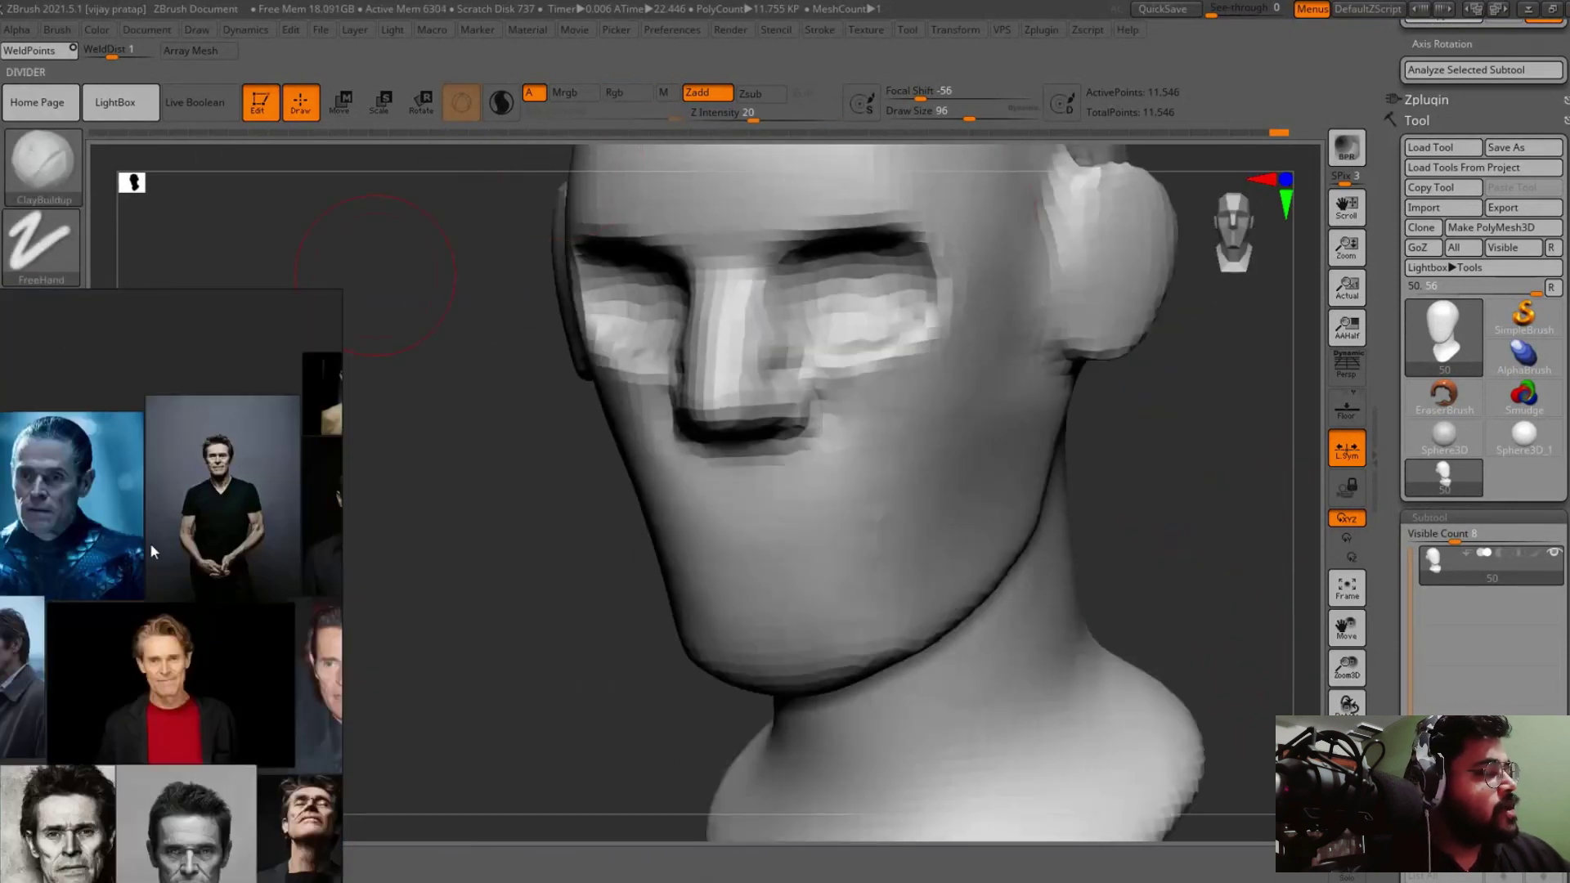
{"action": "scroll", "coordinate": [120, 505], "scroll_direction": "up", "scroll_amount": 4}
Adjust the skull and neck profile with the Move brush at a draw size of 128.
{"action": "mouse_move", "coordinate": [1194, 411]}
{"action": "right_mouse_down"}
{"action": "mouse_move", "coordinate": [963, 449]}
{"action": "mouse_move", "coordinate": [1132, 393]}
{"action": "mouse_move", "coordinate": [1161, 354]}
{"action": "mouse_move", "coordinate": [853, 482]}
{"action": "right_mouse_up"}
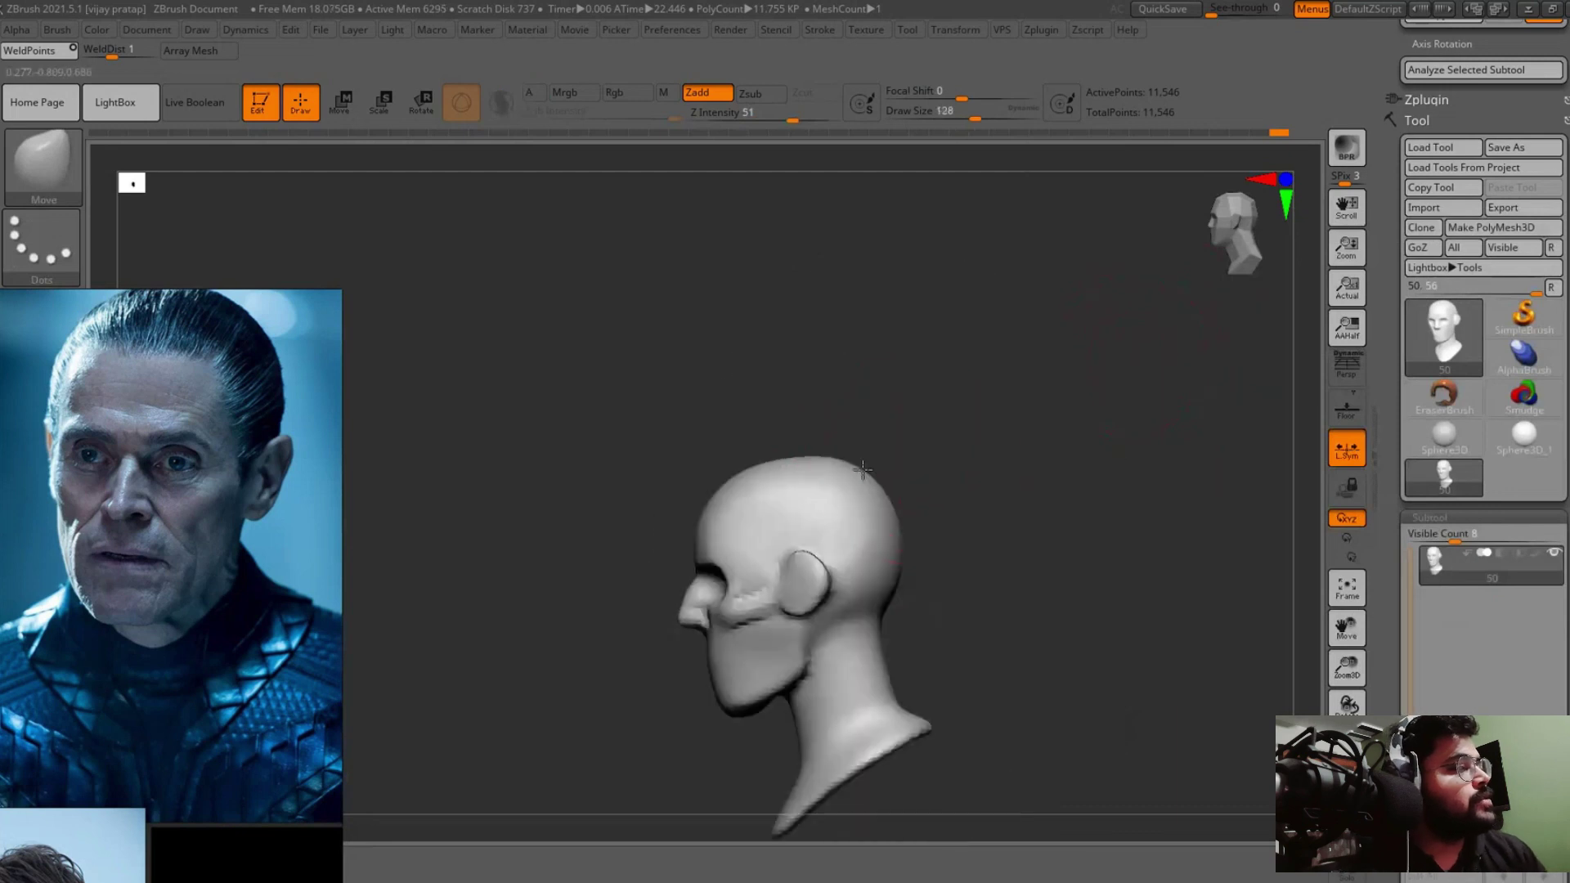
{"action": "mouse_move", "coordinate": [958, 465]}
{"action": "right_mouse_down", "text": "alt"}
{"action": "mouse_move", "coordinate": [899, 491]}
{"action": "mouse_move", "coordinate": [894, 544]}
{"action": "mouse_move", "coordinate": [749, 491]}
{"action": "mouse_move", "coordinate": [1063, 439]}
{"action": "right_mouse_up", "text": "alt"}
{"action": "key", "text": "w"}
{"action": "key", "text": "q"}
{"action": "mouse_move", "coordinate": [1048, 529]}
{"action": "right_mouse_down"}
{"action": "mouse_move", "coordinate": [1101, 578]}
{"action": "mouse_move", "coordinate": [1142, 516]}
{"action": "mouse_move", "coordinate": [1003, 428]}
{"action": "right_mouse_up"}
Define the cheekbones toward the ears and carve the hollows beneath them with the ClayBuildup brush.
{"action": "key", "text": "b"}
{"action": "key", "text": "c"}
{"action": "key", "text": "b"}
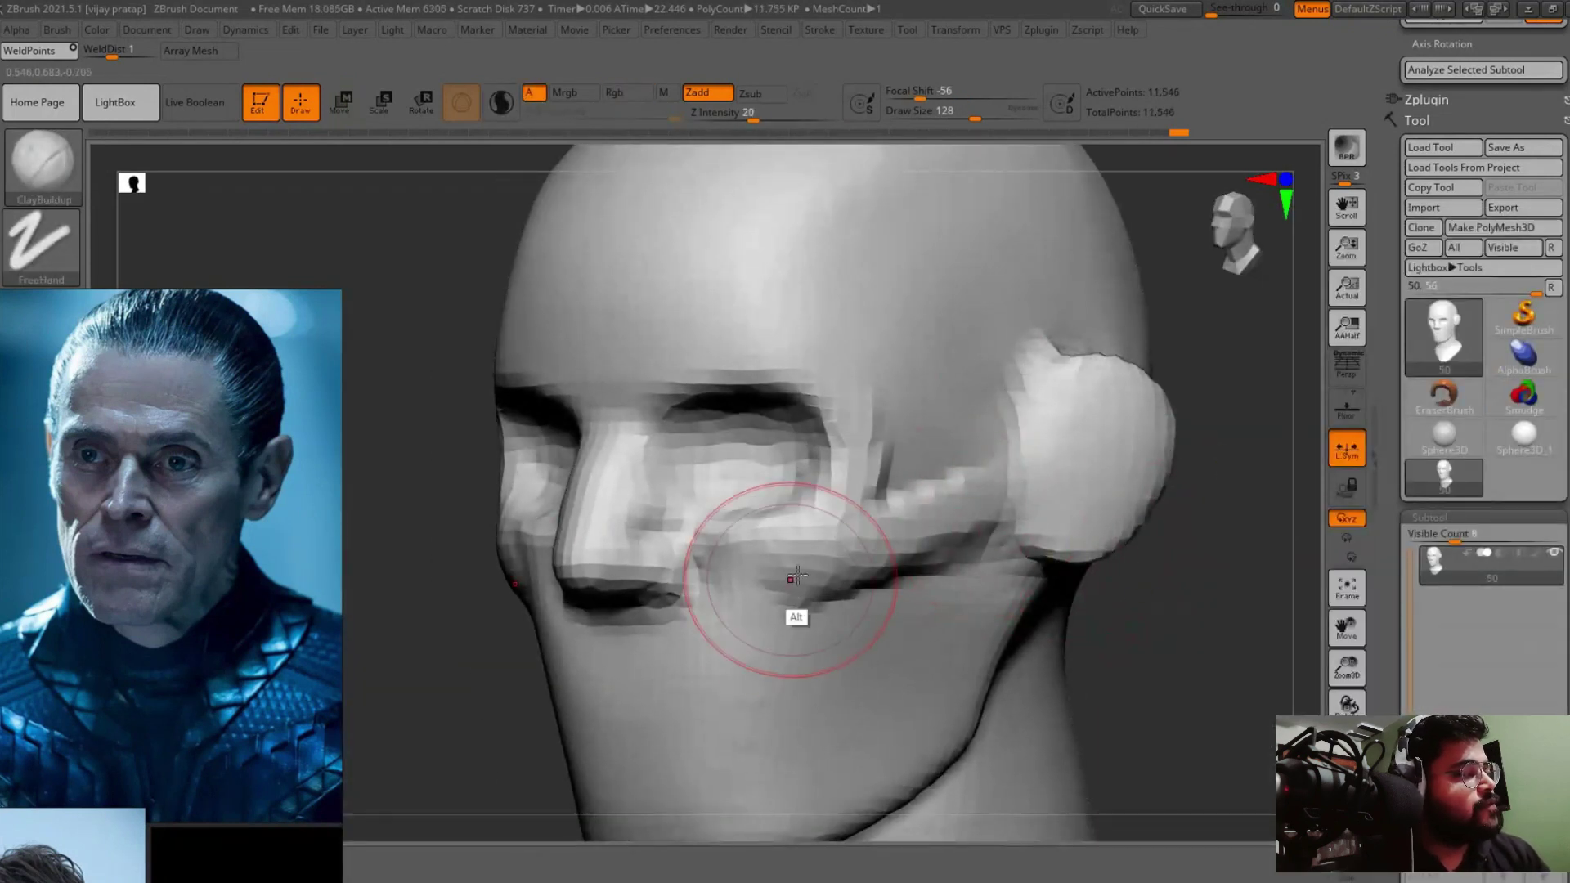
{"action": "right_click_drag", "start_coordinate": [779, 590], "coordinate": [806, 593], "text": "alt"}
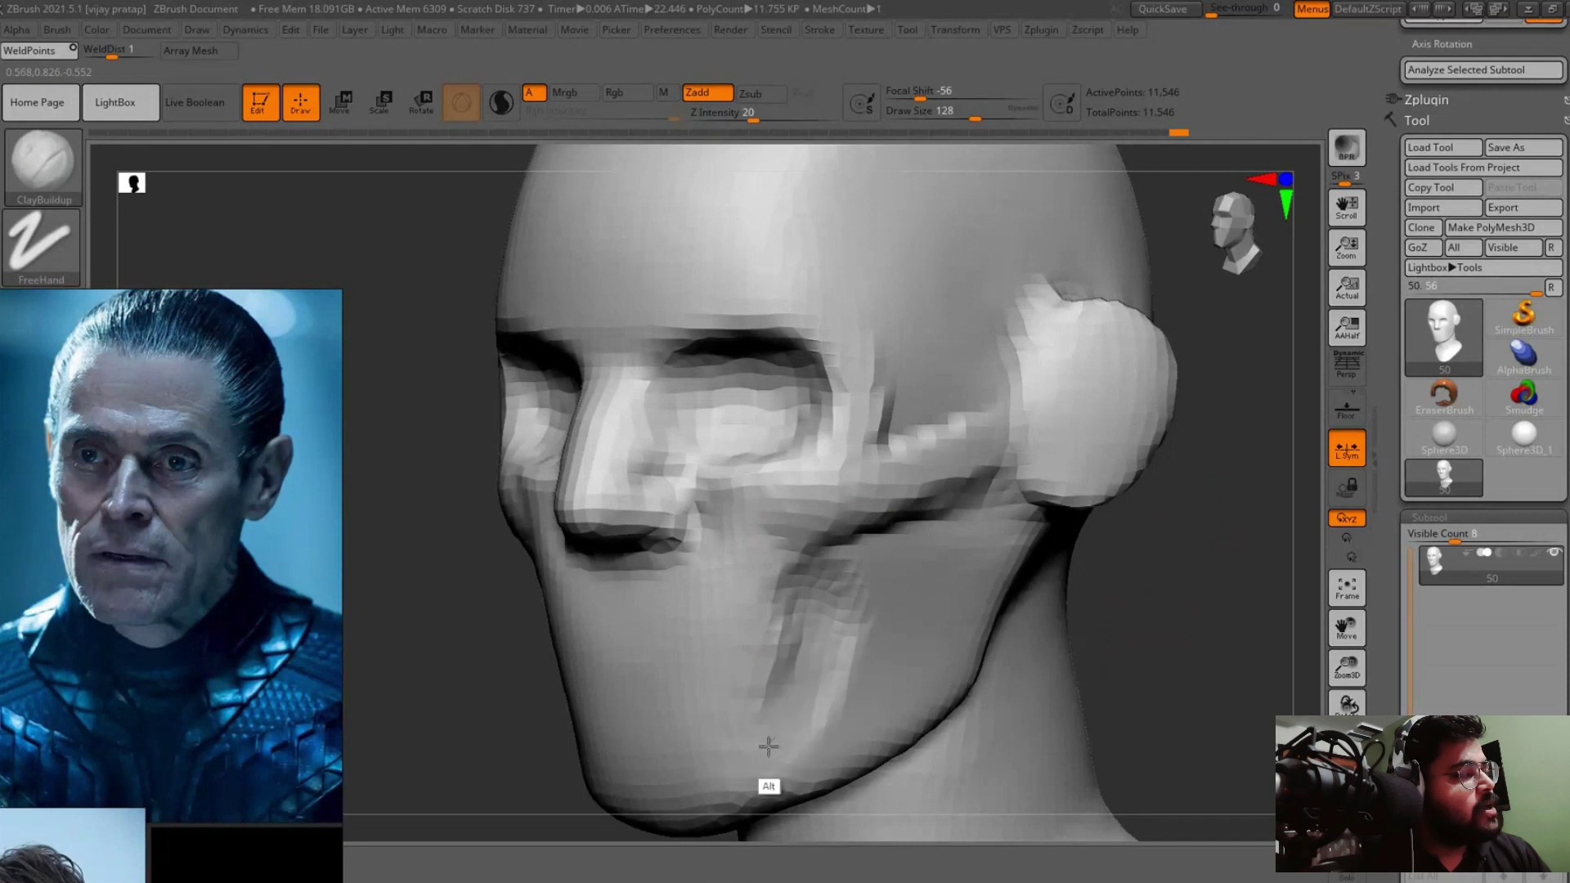
Shape the hollow cheeks and carve the area around the mouth with the ClayBuildup brush.
{"action": "right_click_drag", "start_coordinate": [808, 730], "coordinate": [774, 634], "text": "alt"}
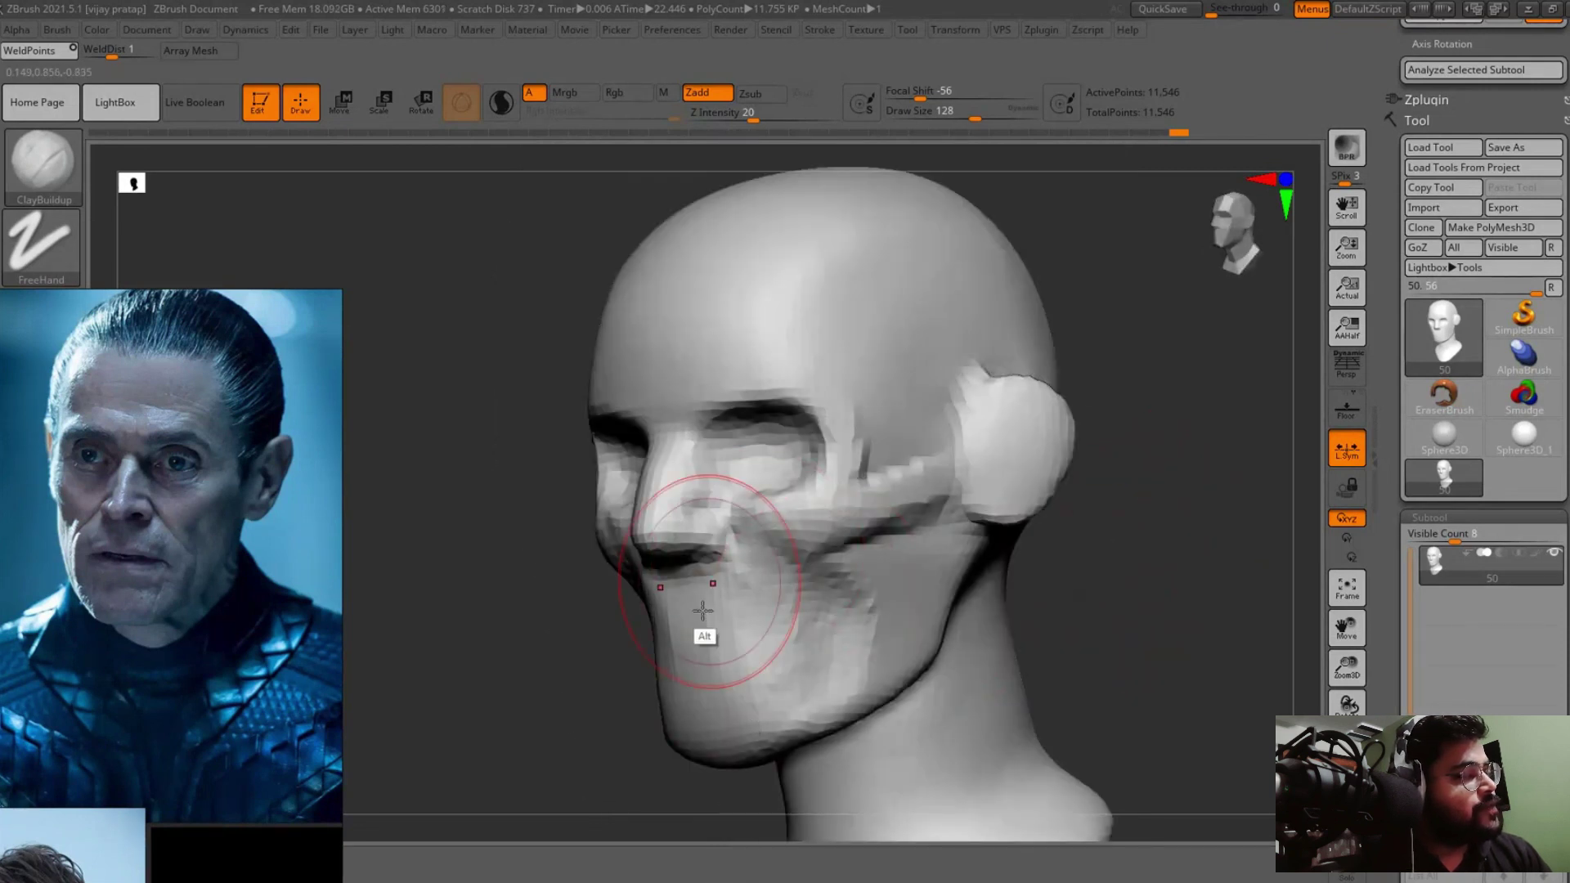
{"action": "right_click_drag", "start_coordinate": [747, 554], "coordinate": [801, 605], "text": "alt"}
{"action": "right_click_drag", "start_coordinate": [801, 504], "coordinate": [742, 601], "text": "shift"}
Build up the chin edge and sculpt the neck muscles running from behind the ears to the throat with ClayBuildup.
{"action": "key", "text": "b"}
{"action": "key", "text": "c"}
{"action": "key", "text": "b"}
{"action": "mouse_move", "coordinate": [1032, 491]}
{"action": "right_mouse_down"}
{"action": "mouse_move", "coordinate": [1087, 491]}
{"action": "mouse_move", "coordinate": [754, 649]}
{"action": "mouse_move", "coordinate": [1041, 568]}
{"action": "mouse_move", "coordinate": [888, 592]}
{"action": "mouse_move", "coordinate": [849, 640]}
{"action": "right_mouse_up"}
{"action": "right_click_drag", "start_coordinate": [1024, 613], "coordinate": [981, 578]}
{"action": "right_click_drag", "start_coordinate": [918, 746], "coordinate": [955, 593], "text": "alt"}
{"action": "mouse_move", "coordinate": [729, 645]}
{"action": "right_mouse_down"}
{"action": "mouse_move", "coordinate": [1139, 585]}
{"action": "mouse_move", "coordinate": [1249, 642]}
{"action": "mouse_move", "coordinate": [1182, 710]}
{"action": "right_mouse_up"}
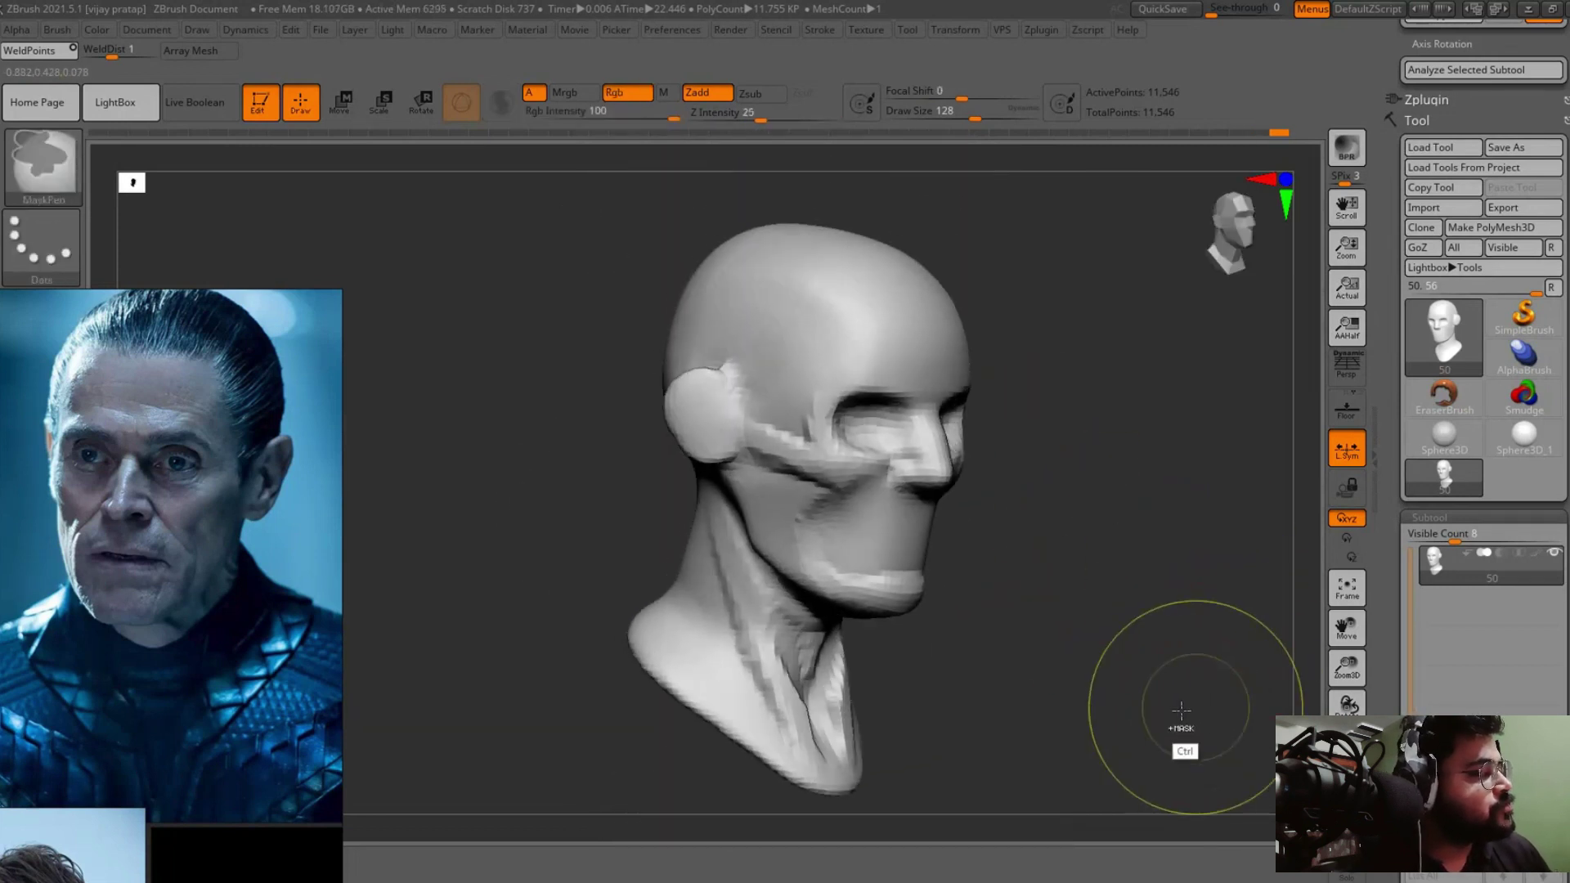
Save the sculpted head to disk as the next numbered version, 51.
{"action": "key", "text": "ctrl+s"}
{"action": "key", "text": "Return"}
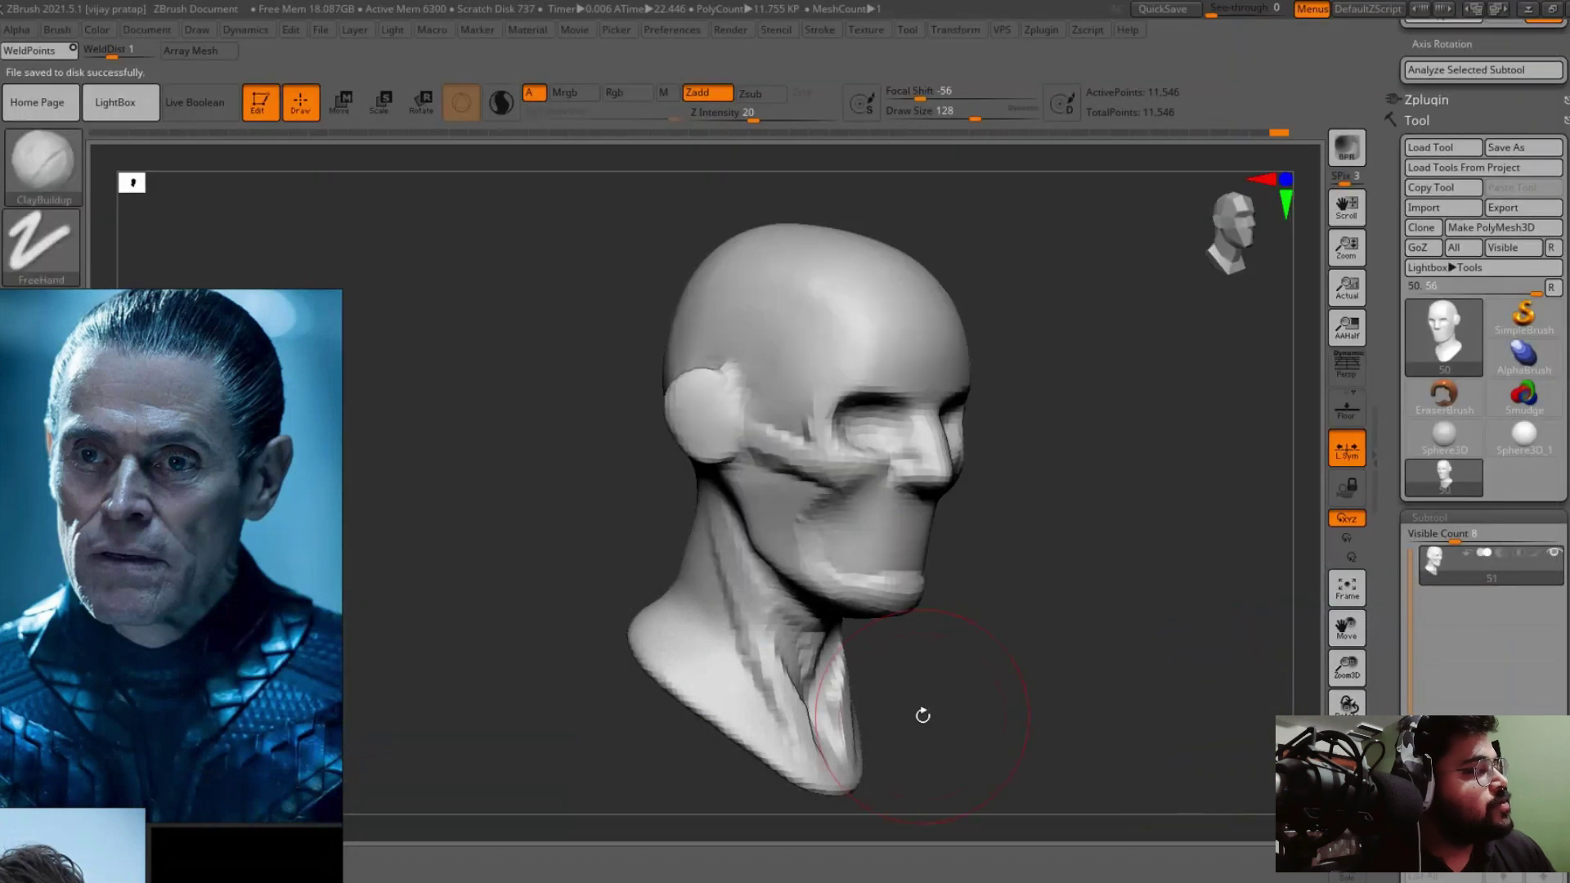
Build up the inner brow ridges above the eye sockets with the ClayBuildup brush at a draw size of 80.
{"action": "mouse_move", "coordinate": [923, 716]}
{"action": "right_mouse_down"}
{"action": "mouse_move", "coordinate": [1069, 508]}
{"action": "mouse_move", "coordinate": [1044, 414]}
{"action": "mouse_move", "coordinate": [1035, 439]}
{"action": "mouse_move", "coordinate": [838, 532]}
{"action": "right_mouse_up"}
{"action": "key", "text": "b"}
{"action": "key", "text": "Escape"}
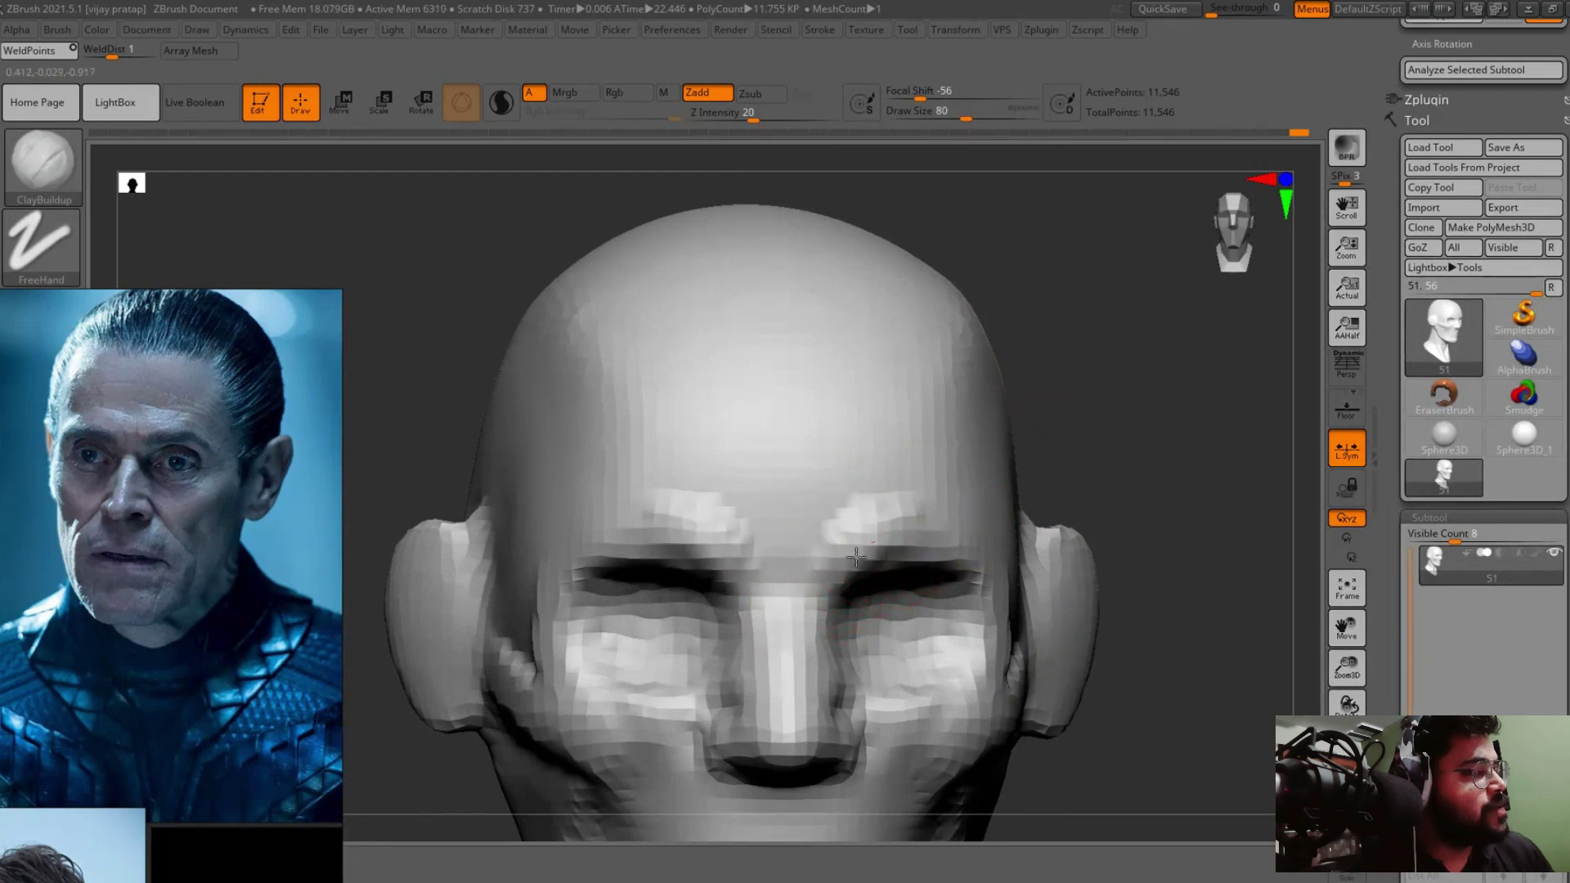
Refine the forehead and define the curved temple lines along both sides of the skull with ClayBuildup.
{"action": "mouse_move", "coordinate": [1081, 463]}
{"action": "right_mouse_down"}
{"action": "mouse_move", "coordinate": [903, 542]}
{"action": "mouse_move", "coordinate": [1150, 407]}
{"action": "mouse_move", "coordinate": [887, 586]}
{"action": "mouse_move", "coordinate": [1088, 481]}
{"action": "mouse_move", "coordinate": [953, 466]}
{"action": "mouse_move", "coordinate": [859, 491]}
{"action": "mouse_move", "coordinate": [1053, 403]}
{"action": "mouse_move", "coordinate": [888, 489]}
{"action": "right_mouse_up"}
{"action": "mouse_move", "coordinate": [968, 408]}
{"action": "right_mouse_down"}
{"action": "mouse_move", "coordinate": [1156, 389]}
{"action": "mouse_move", "coordinate": [1234, 408]}
{"action": "mouse_move", "coordinate": [1118, 551]}
{"action": "mouse_move", "coordinate": [1160, 642]}
{"action": "mouse_move", "coordinate": [1013, 440]}
{"action": "right_mouse_up"}
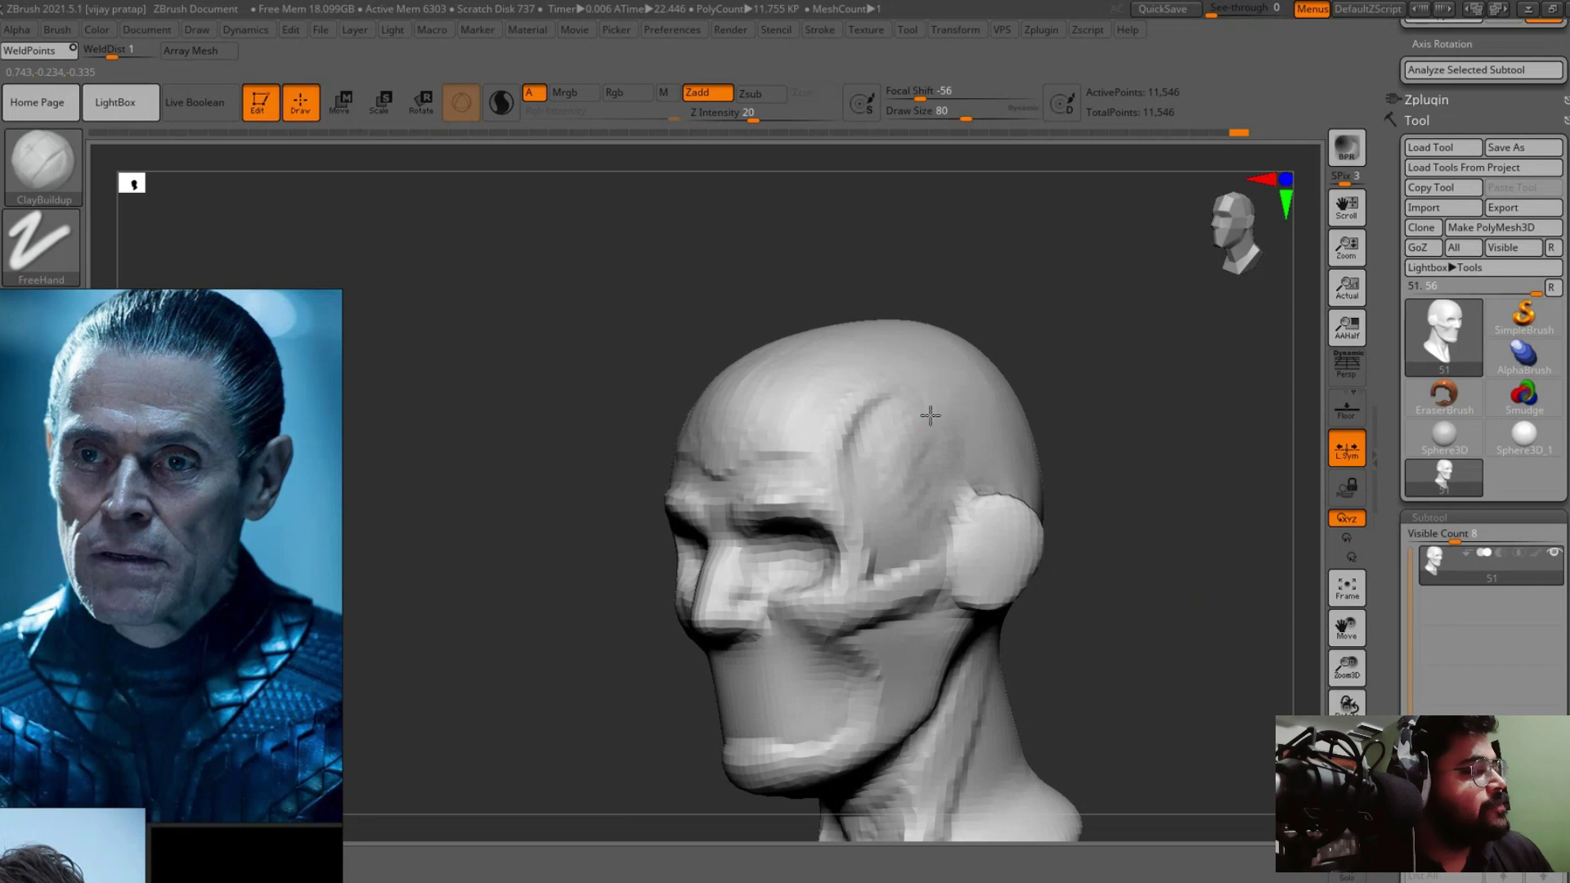
{"action": "mouse_move", "coordinate": [973, 444]}
{"action": "right_mouse_down"}
{"action": "mouse_move", "coordinate": [1118, 346]}
{"action": "mouse_move", "coordinate": [1008, 445]}
{"action": "right_mouse_up"}
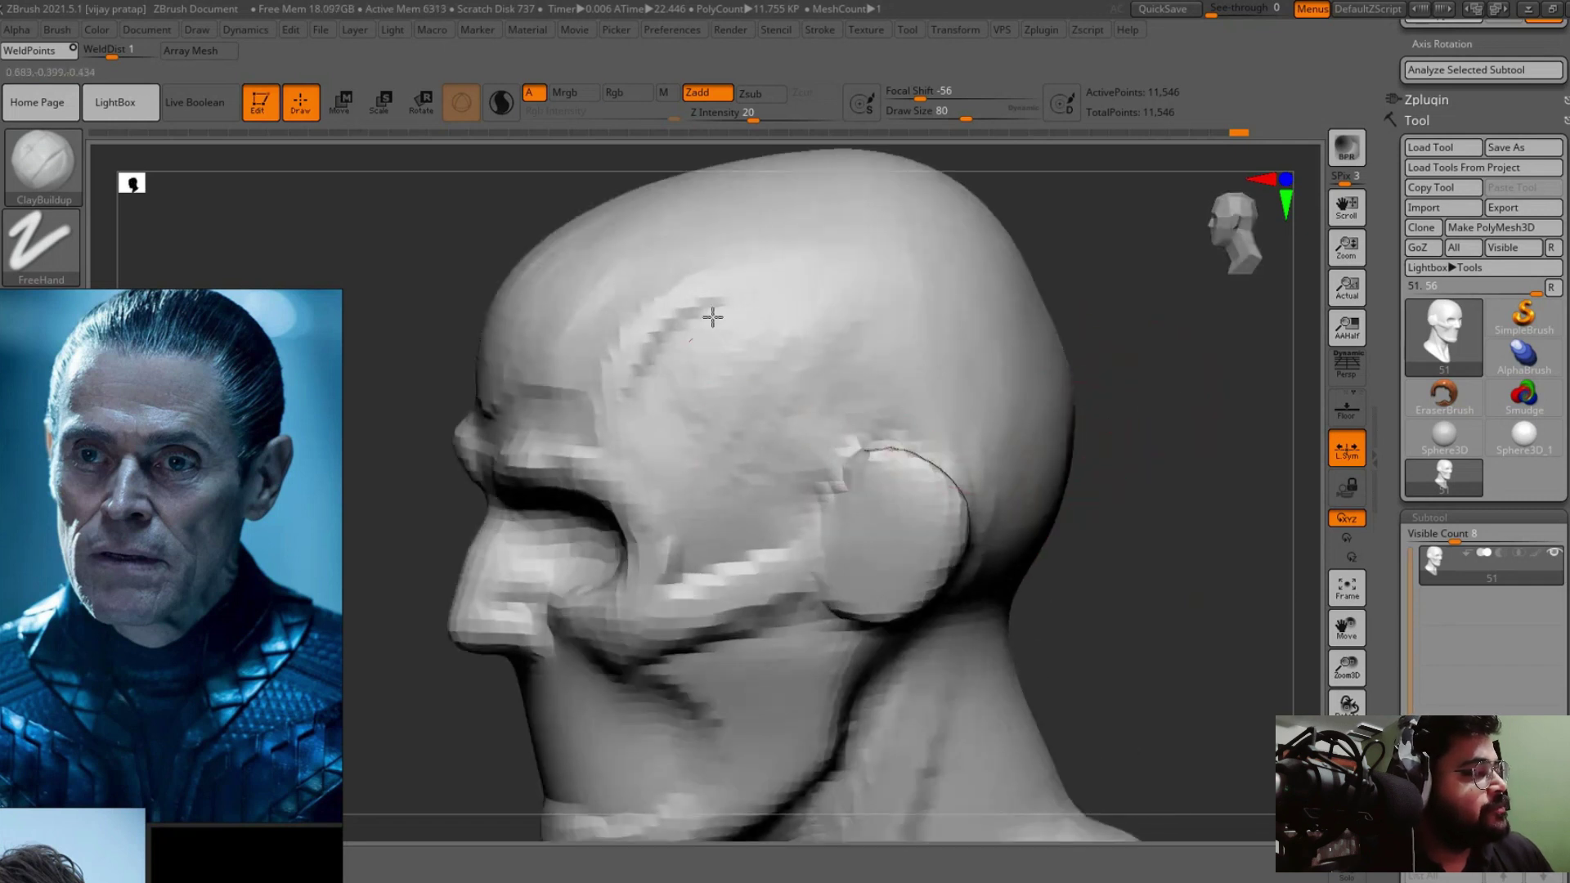
Cut the mouth line and block in the upper and lower lips with the ClayBuildup brush.
{"action": "mouse_move", "coordinate": [683, 334]}
{"action": "right_mouse_down"}
{"action": "mouse_move", "coordinate": [1090, 526]}
{"action": "mouse_move", "coordinate": [1112, 597]}
{"action": "mouse_move", "coordinate": [1003, 414]}
{"action": "mouse_move", "coordinate": [780, 533]}
{"action": "mouse_move", "coordinate": [1101, 379]}
{"action": "mouse_move", "coordinate": [1121, 456]}
{"action": "mouse_move", "coordinate": [1096, 536]}
{"action": "mouse_move", "coordinate": [1200, 462]}
{"action": "mouse_move", "coordinate": [869, 550]}
{"action": "mouse_move", "coordinate": [847, 542]}
{"action": "right_mouse_up"}
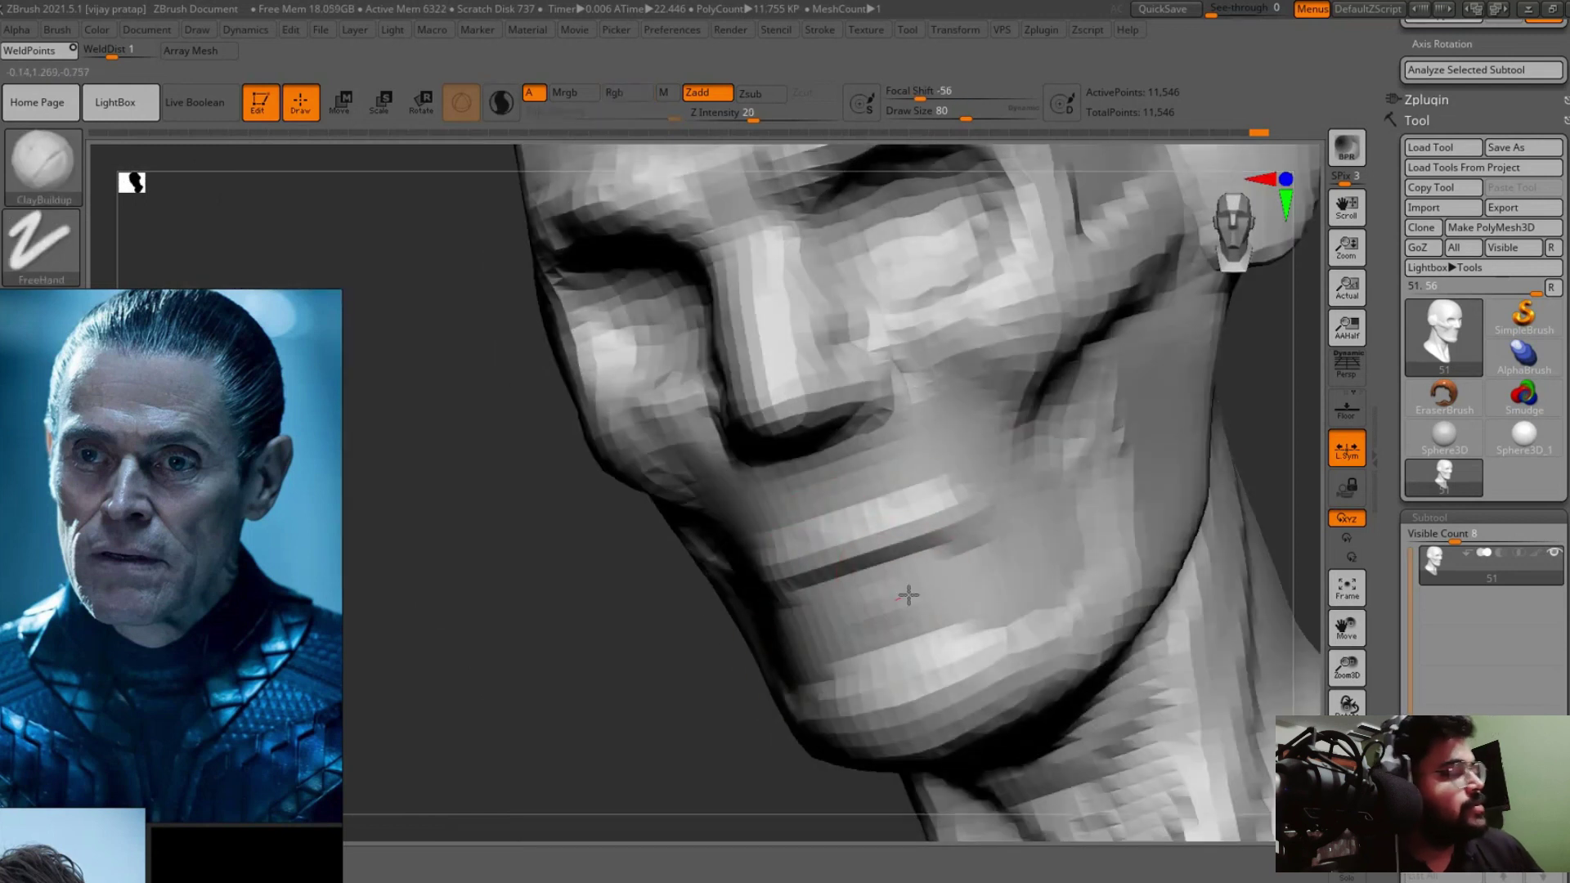
{"action": "mouse_move", "coordinate": [763, 733]}
{"action": "right_mouse_down"}
{"action": "mouse_move", "coordinate": [1178, 537]}
{"action": "mouse_move", "coordinate": [1110, 483]}
{"action": "mouse_move", "coordinate": [1262, 473]}
{"action": "mouse_move", "coordinate": [886, 466]}
{"action": "mouse_move", "coordinate": [1115, 428]}
{"action": "mouse_move", "coordinate": [989, 452]}
{"action": "mouse_move", "coordinate": [1088, 454]}
{"action": "mouse_move", "coordinate": [1115, 491]}
{"action": "mouse_move", "coordinate": [1237, 411]}
{"action": "mouse_move", "coordinate": [1254, 428]}
{"action": "mouse_move", "coordinate": [788, 596]}
{"action": "mouse_move", "coordinate": [1073, 498]}
{"action": "mouse_move", "coordinate": [1044, 515]}
{"action": "right_mouse_up"}
Shape the lips and adjust the jaw and lower cheeks with the Move brush.
{"action": "key", "text": "b"}
{"action": "key", "text": "m"}
{"action": "key", "text": "v"}
{"action": "mouse_move", "coordinate": [959, 583]}
{"action": "right_mouse_down", "text": "alt"}
{"action": "mouse_move", "coordinate": [1150, 459]}
{"action": "mouse_move", "coordinate": [922, 603]}
{"action": "mouse_move", "coordinate": [1230, 543]}
{"action": "mouse_move", "coordinate": [930, 491]}
{"action": "mouse_move", "coordinate": [1031, 530]}
{"action": "right_mouse_up", "text": "alt"}
{"action": "mouse_move", "coordinate": [1000, 538]}
{"action": "left_mouse_down", "text": "alt"}
{"action": "mouse_move", "coordinate": [1185, 456]}
{"action": "mouse_move", "coordinate": [998, 466]}
{"action": "mouse_move", "coordinate": [1167, 537]}
{"action": "mouse_move", "coordinate": [1186, 471]}
{"action": "mouse_move", "coordinate": [984, 519]}
{"action": "mouse_move", "coordinate": [1164, 480]}
{"action": "mouse_move", "coordinate": [1142, 533]}
{"action": "mouse_move", "coordinate": [1064, 552]}
{"action": "mouse_move", "coordinate": [1161, 488]}
{"action": "mouse_move", "coordinate": [1121, 470]}
{"action": "mouse_move", "coordinate": [1151, 374]}
{"action": "mouse_move", "coordinate": [1181, 435]}
{"action": "mouse_move", "coordinate": [1077, 459]}
{"action": "mouse_move", "coordinate": [1093, 433]}
{"action": "left_mouse_up", "text": "alt"}
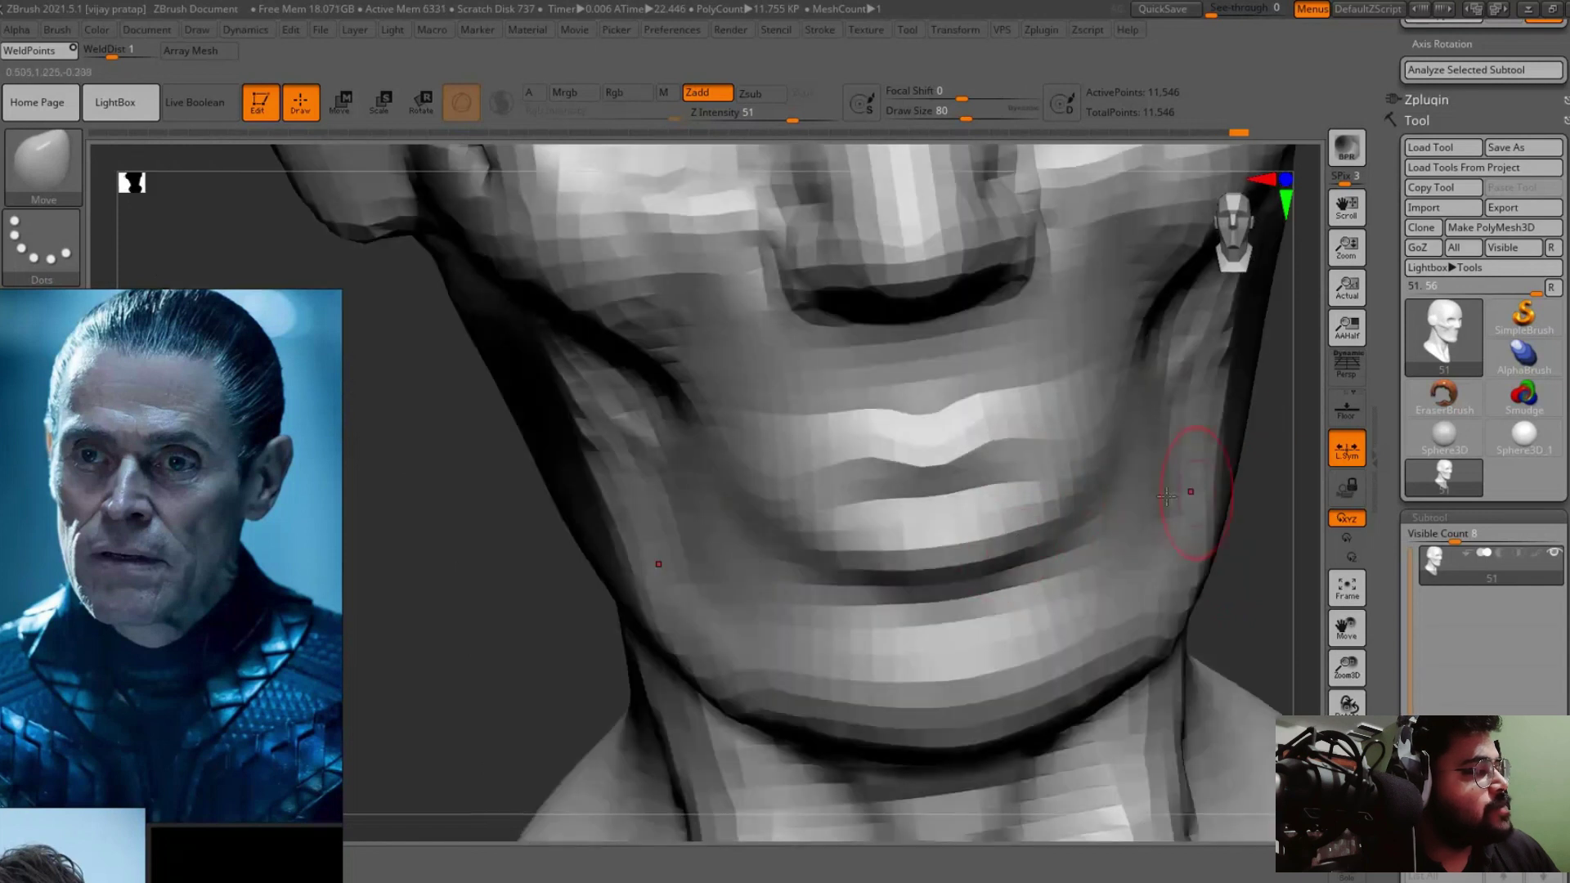
{"action": "mouse_move", "coordinate": [1064, 523]}
{"action": "left_mouse_down"}
{"action": "mouse_move", "coordinate": [1098, 512]}
{"action": "mouse_move", "coordinate": [980, 594]}
{"action": "left_mouse_up"}
{"action": "left_click_drag", "start_coordinate": [1087, 556], "coordinate": [1068, 548], "text": "alt"}
Fill out the cheek and side of the jaw below the ear with the ClayBuildup brush at a draw size of 100.
{"action": "key", "text": "b"}
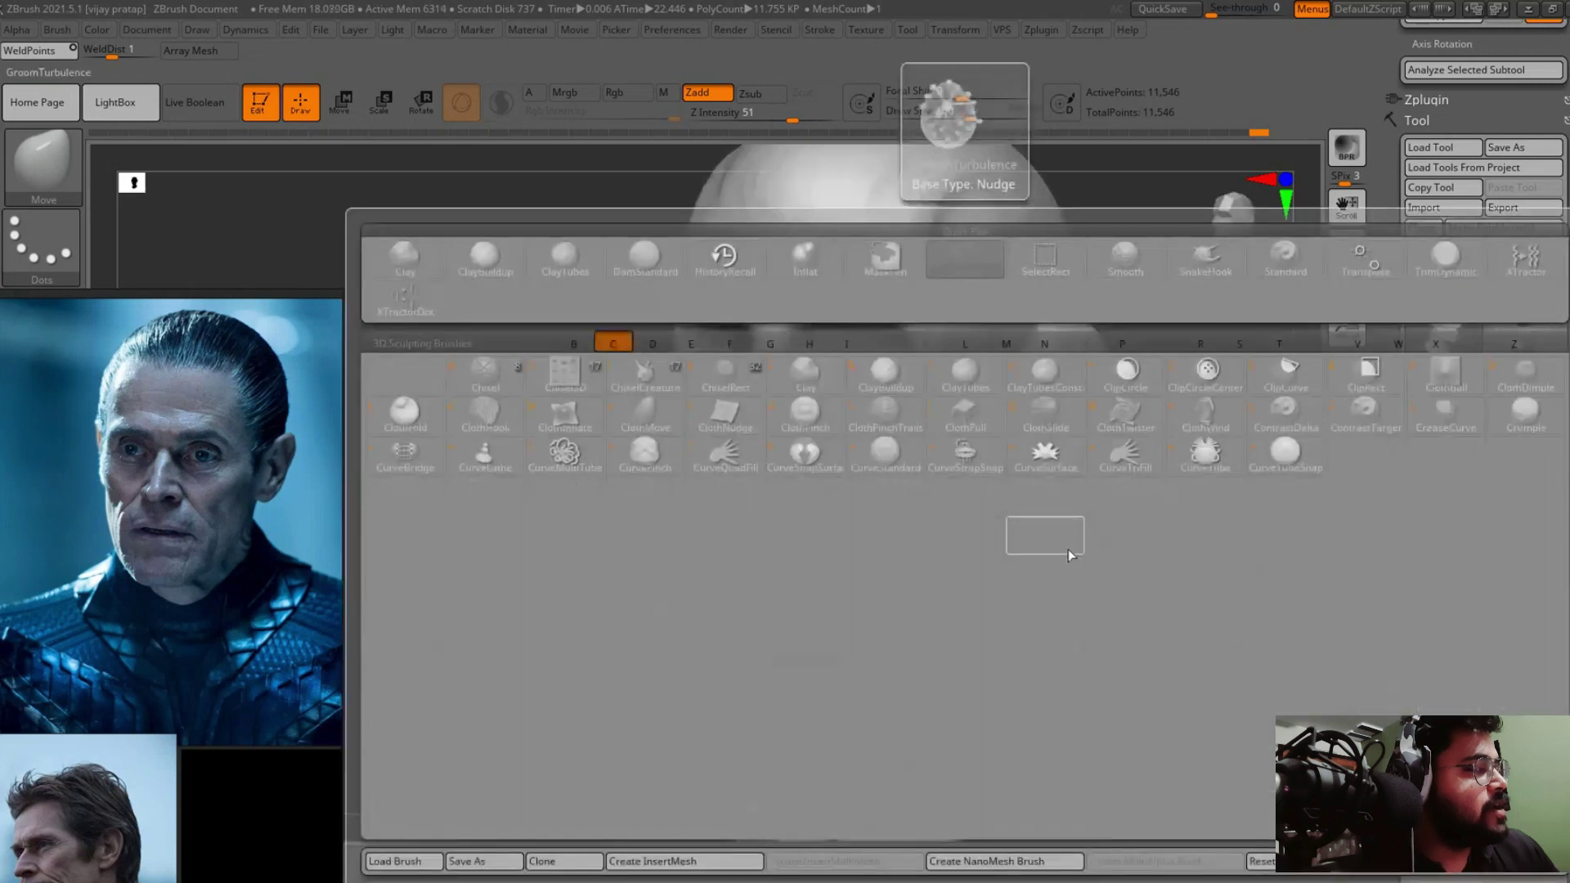
{"action": "key", "text": "c"}
{"action": "key", "text": "b"}
{"action": "mouse_move", "coordinate": [912, 468]}
{"action": "left_mouse_down"}
{"action": "mouse_move", "coordinate": [1128, 456]}
{"action": "mouse_move", "coordinate": [971, 494]}
{"action": "mouse_move", "coordinate": [1206, 518]}
{"action": "mouse_move", "coordinate": [1138, 544]}
{"action": "mouse_move", "coordinate": [982, 528]}
{"action": "mouse_move", "coordinate": [965, 564]}
{"action": "mouse_move", "coordinate": [957, 532]}
{"action": "mouse_move", "coordinate": [1171, 575]}
{"action": "mouse_move", "coordinate": [1069, 494]}
{"action": "mouse_move", "coordinate": [920, 578]}
{"action": "mouse_move", "coordinate": [818, 564]}
{"action": "mouse_move", "coordinate": [734, 532]}
{"action": "mouse_move", "coordinate": [769, 524]}
{"action": "mouse_move", "coordinate": [740, 511]}
{"action": "left_mouse_up"}
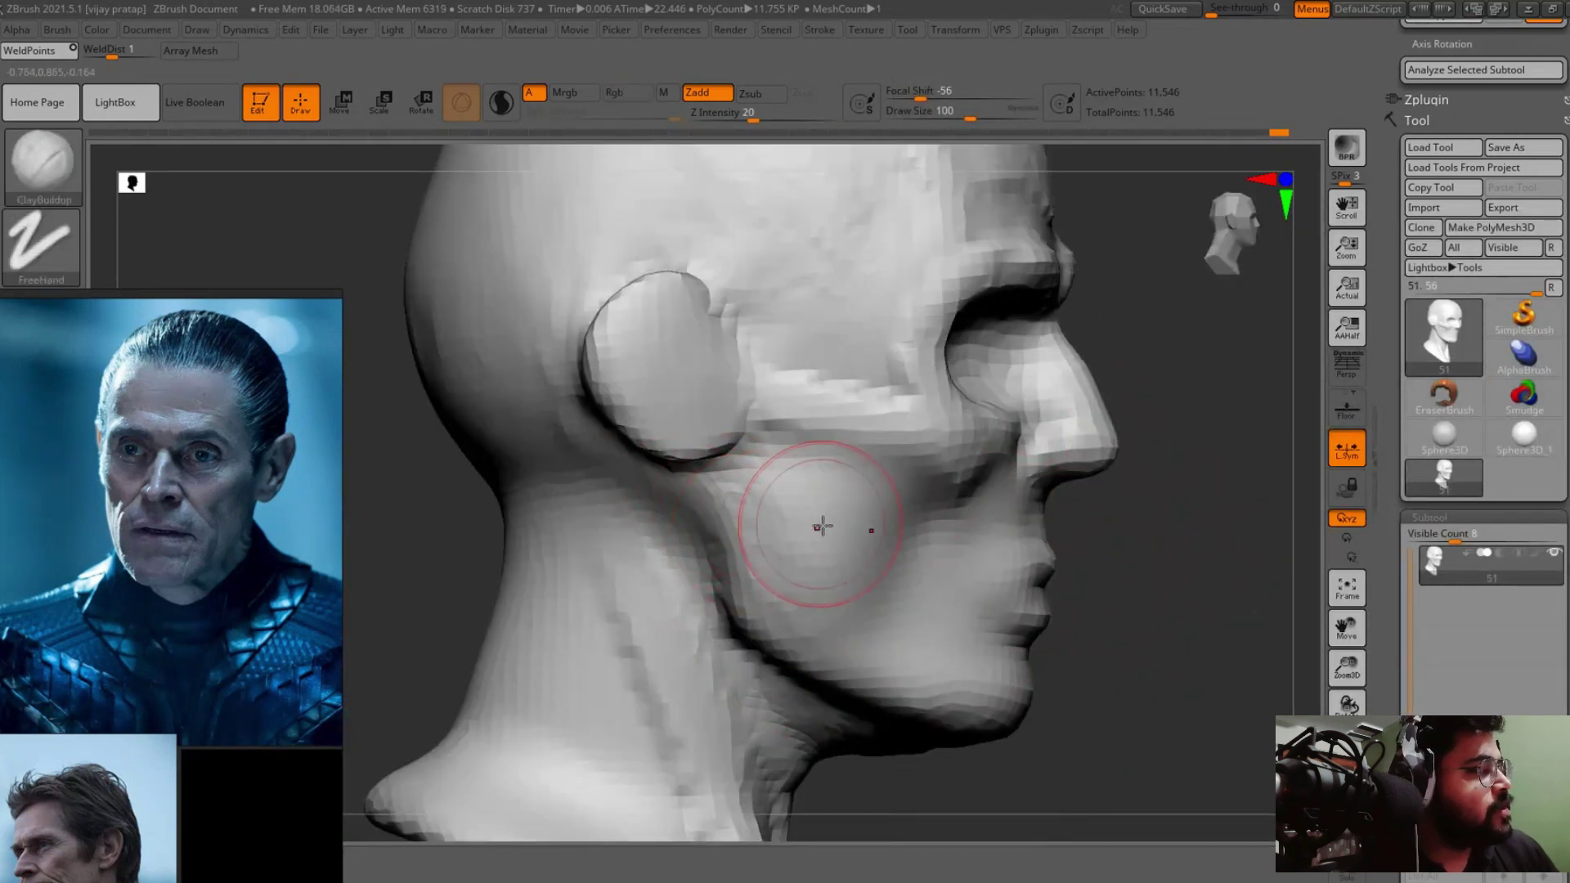
Adjust the head's side profile with the Move brush and save the tool as 52.
{"action": "key", "text": "b"}
{"action": "key", "text": "m"}
{"action": "key", "text": "v"}
{"action": "left_click_drag", "start_coordinate": [1192, 382], "coordinate": [1164, 682]}
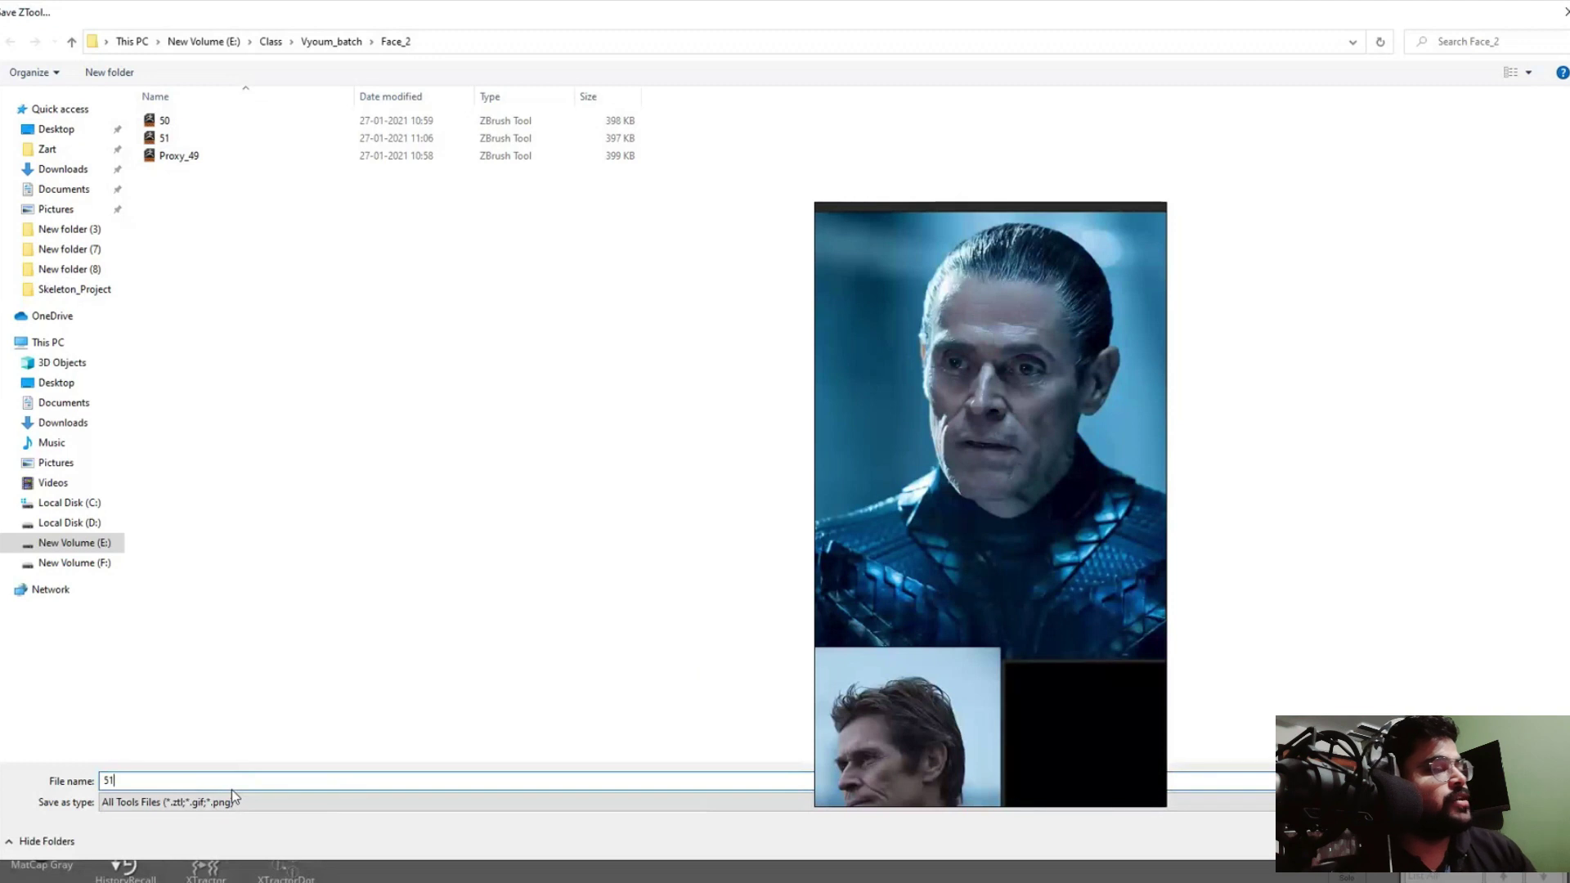
{"action": "key", "text": "Return"}
{"action": "left_click_drag", "start_coordinate": [1029, 504], "coordinate": [214, 563]}
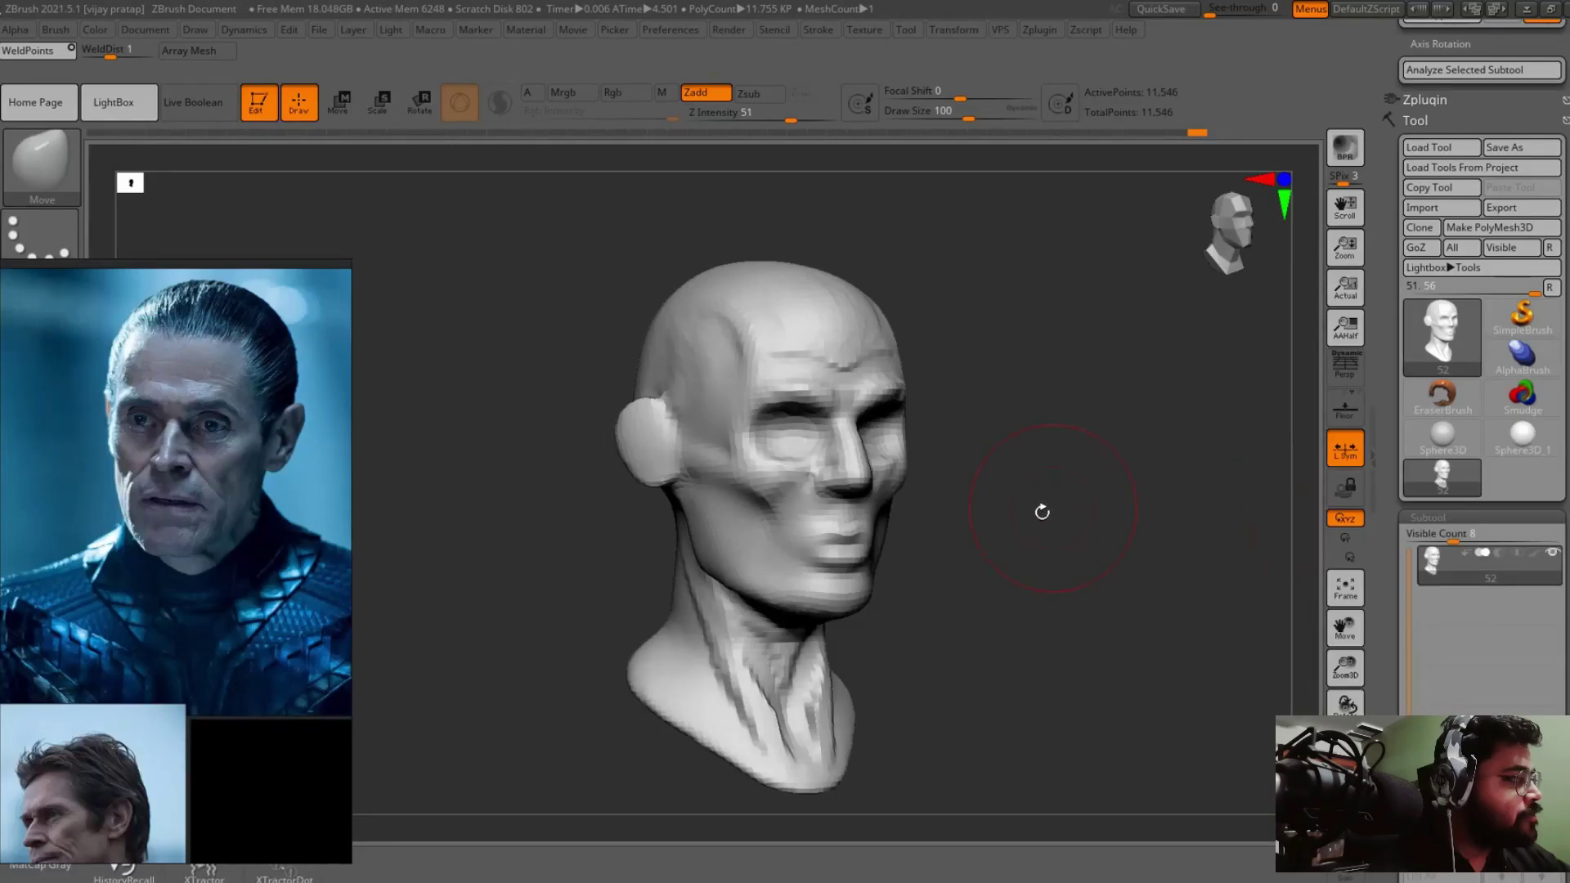
Mask the pointed front of the neck base in side view with a lasso mask and invert the mask.
{"action": "mouse_move", "coordinate": [1042, 512]}
{"action": "left_mouse_down", "text": "shift"}
{"action": "mouse_move", "coordinate": [1104, 516]}
{"action": "mouse_move", "coordinate": [958, 537]}
{"action": "mouse_move", "coordinate": [900, 622]}
{"action": "left_mouse_up", "text": "shift"}
{"action": "scroll", "coordinate": [233, 495], "scroll_direction": "down", "scroll_amount": 3}
{"action": "scroll", "coordinate": [233, 495], "scroll_direction": "up", "scroll_amount": 3}
{"action": "scroll", "coordinate": [233, 495], "scroll_direction": "up", "scroll_amount": 2}
{"action": "key", "text": "ctrl"}
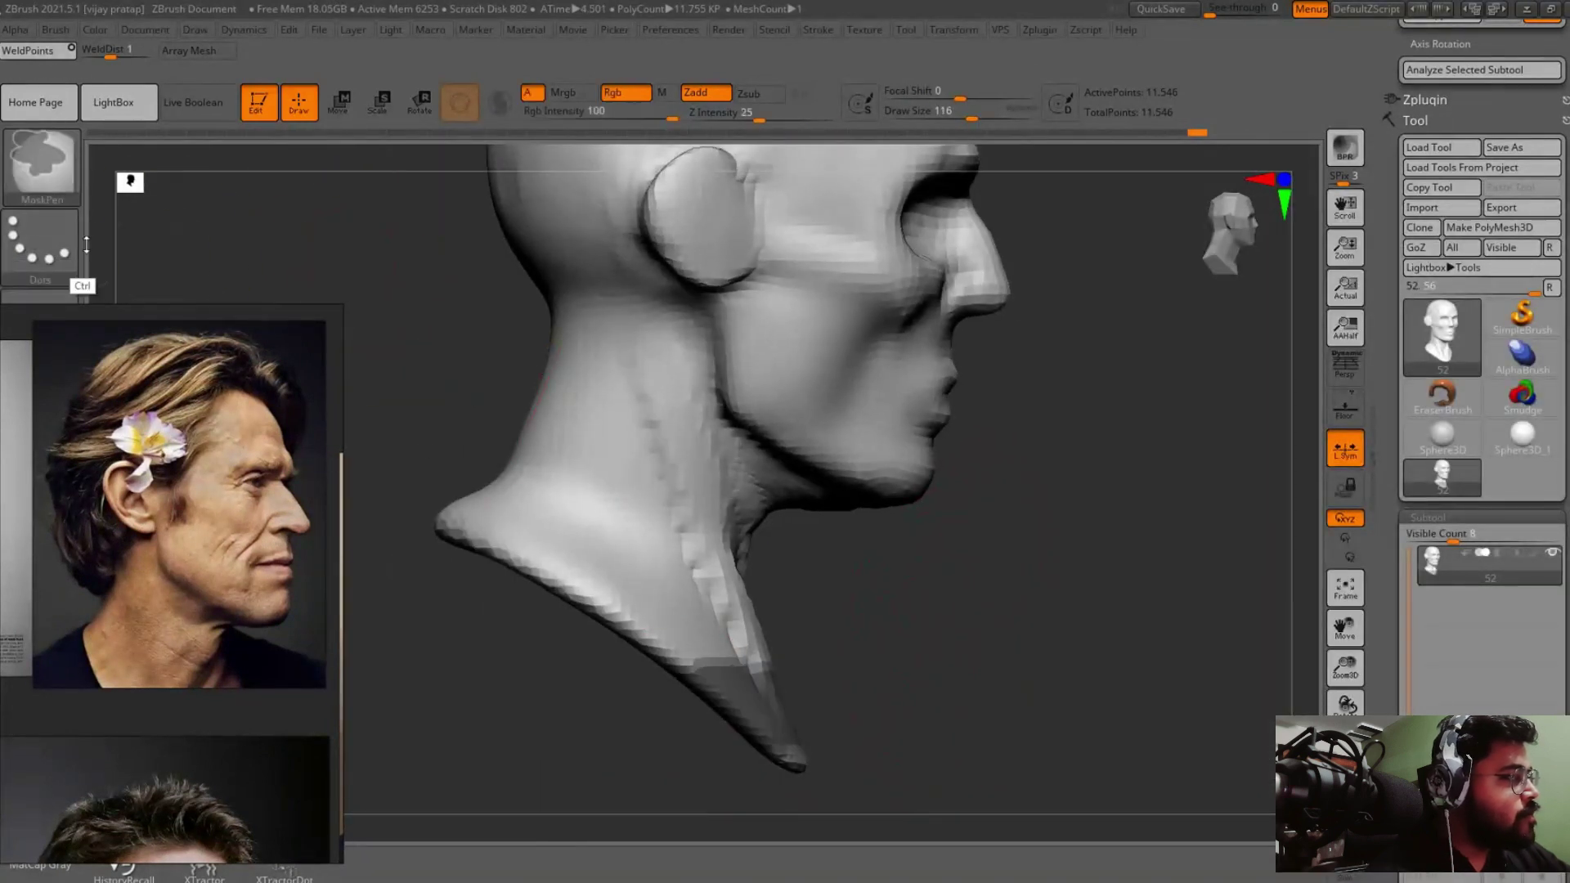
{"action": "left_click", "coordinate": [66, 246]}
{"action": "left_click", "coordinate": [299, 256]}
{"action": "left_click_drag", "start_coordinate": [720, 572], "coordinate": [818, 777], "text": "ctrl"}
{"action": "left_click", "coordinate": [1063, 654], "text": "ctrl"}
Reposition the neck base with the Move gizmo, undoing and redoing the edit to compare the shape.
{"action": "key", "text": "w"}
{"action": "mouse_move", "coordinate": [741, 503]}
{"action": "left_mouse_down", "text": "alt"}
{"action": "mouse_move", "coordinate": [666, 351]}
{"action": "mouse_move", "coordinate": [613, 603]}
{"action": "mouse_move", "coordinate": [659, 519]}
{"action": "mouse_move", "coordinate": [670, 556]}
{"action": "left_mouse_up", "text": "alt"}
{"action": "key", "text": "q"}
{"action": "left_click_drag", "start_coordinate": [843, 627], "coordinate": [936, 514]}
{"action": "key", "text": "ctrl+z"}
{"action": "key", "text": "ctrl+z"}
{"action": "key", "text": "ctrl+shift+z"}
{"action": "key", "text": "ctrl+z"}
{"action": "key", "text": "shift"}
{"action": "key", "text": "ctrl+shift+z"}
{"action": "key", "text": "ctrl+shift+z"}
{"action": "key", "text": "ctrl+shift+z"}
{"action": "key", "text": "ctrl+shift+z"}
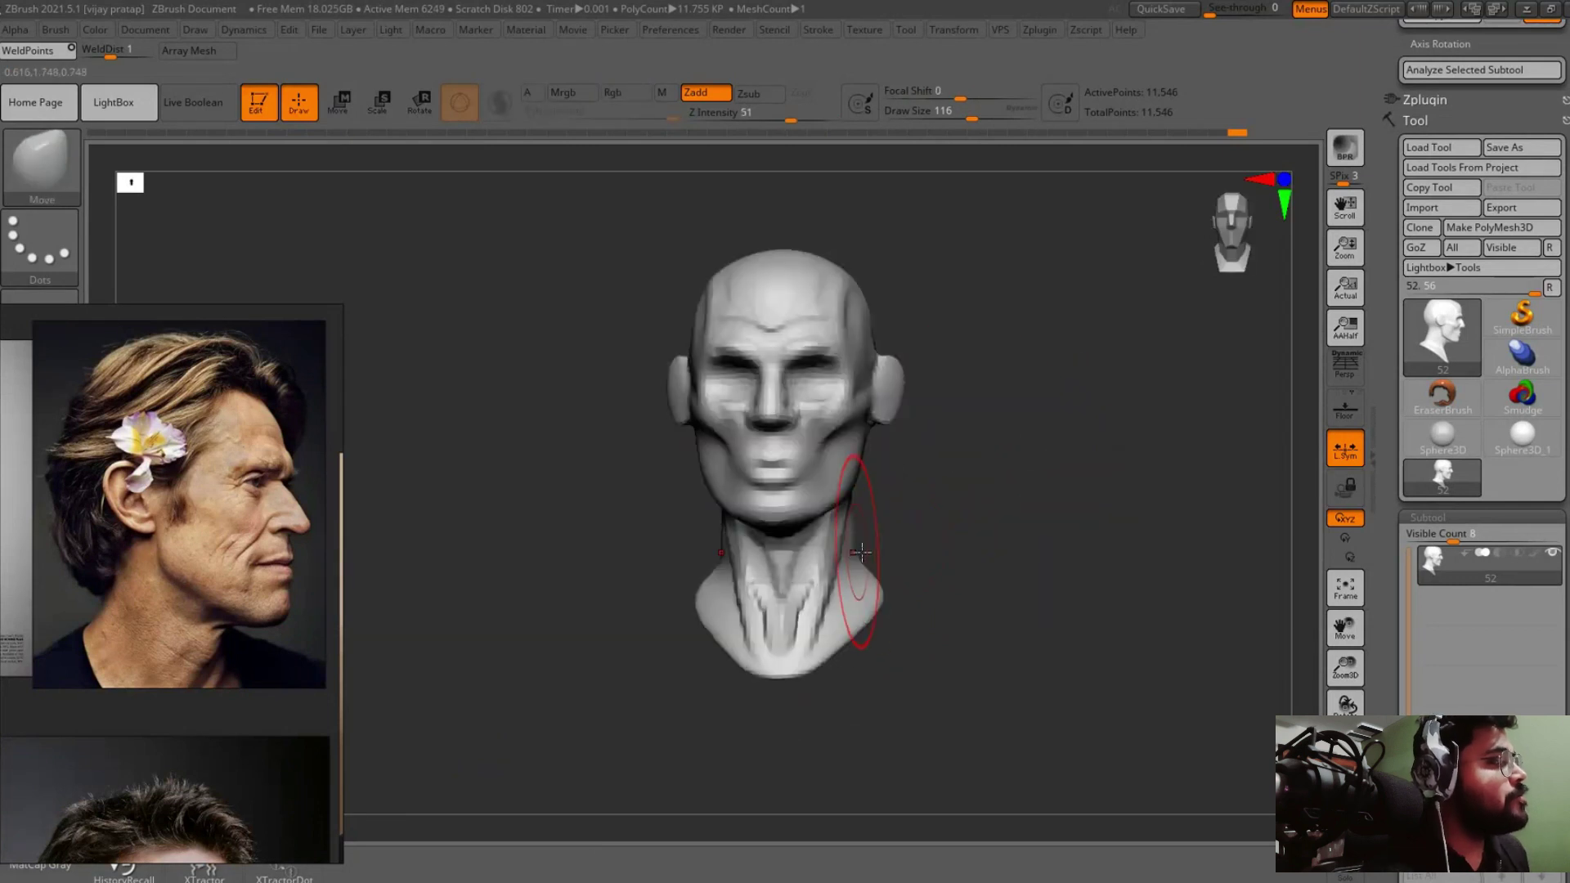
Smooth the ridged neck muscles and the side of the face in front of the ear at a draw size of 116.
{"action": "mouse_move", "coordinate": [953, 440]}
{"action": "left_mouse_down"}
{"action": "mouse_move", "coordinate": [1083, 467]}
{"action": "mouse_move", "coordinate": [1052, 516]}
{"action": "mouse_move", "coordinate": [1181, 501]}
{"action": "mouse_move", "coordinate": [1089, 508]}
{"action": "mouse_move", "coordinate": [1139, 456]}
{"action": "mouse_move", "coordinate": [813, 526]}
{"action": "left_mouse_up"}
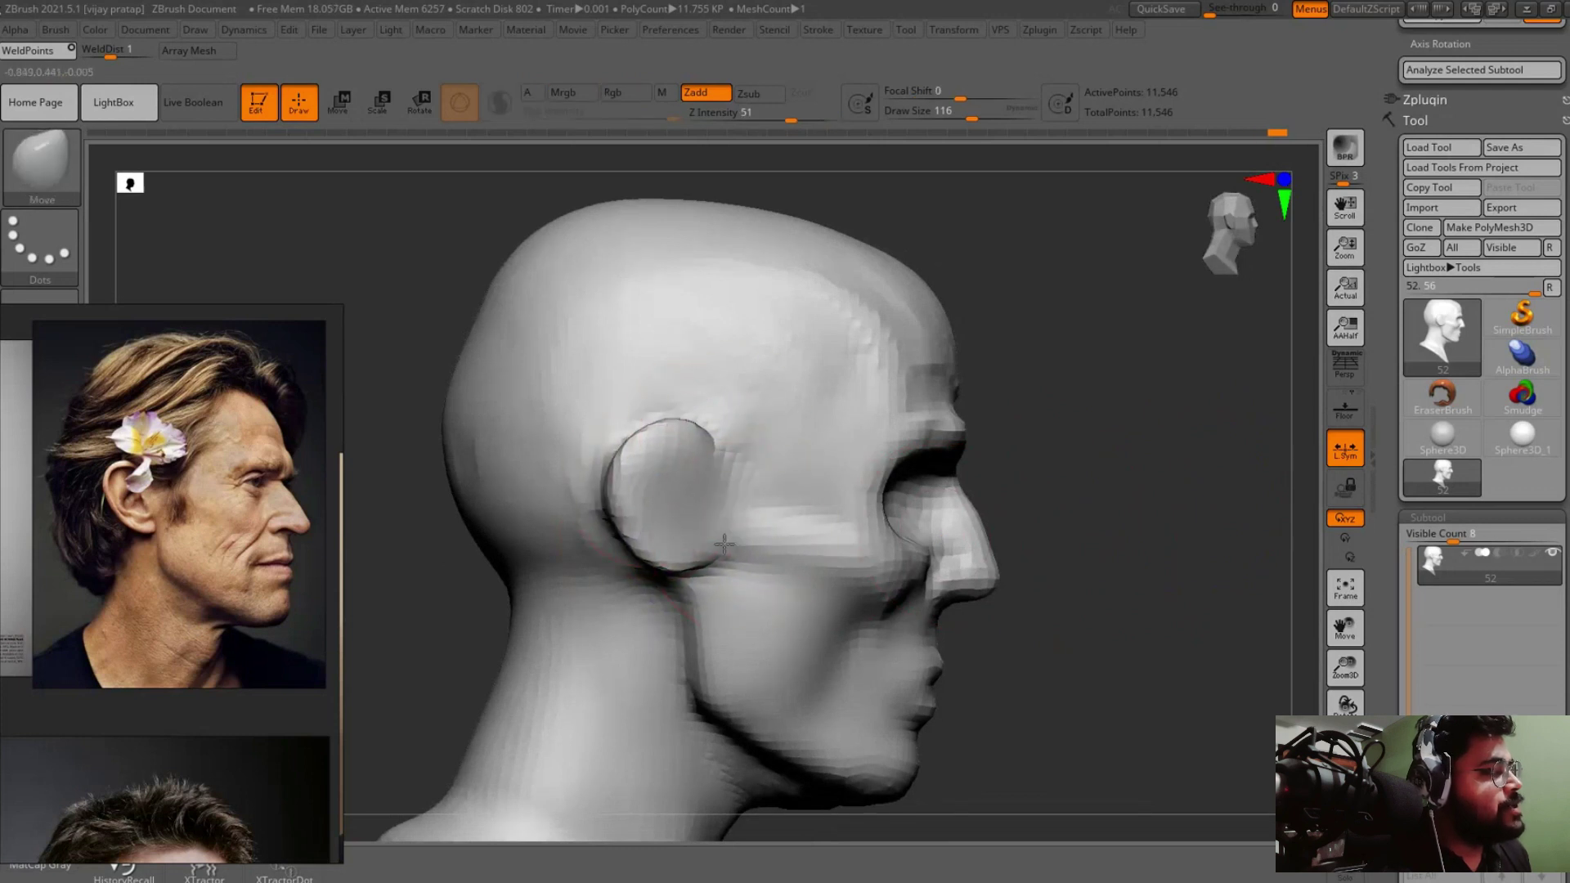
{"action": "key", "text": "ctrl+shift+z"}
{"action": "key", "text": "ctrl+shift+z"}
{"action": "key", "text": "ctrl+shift+z"}
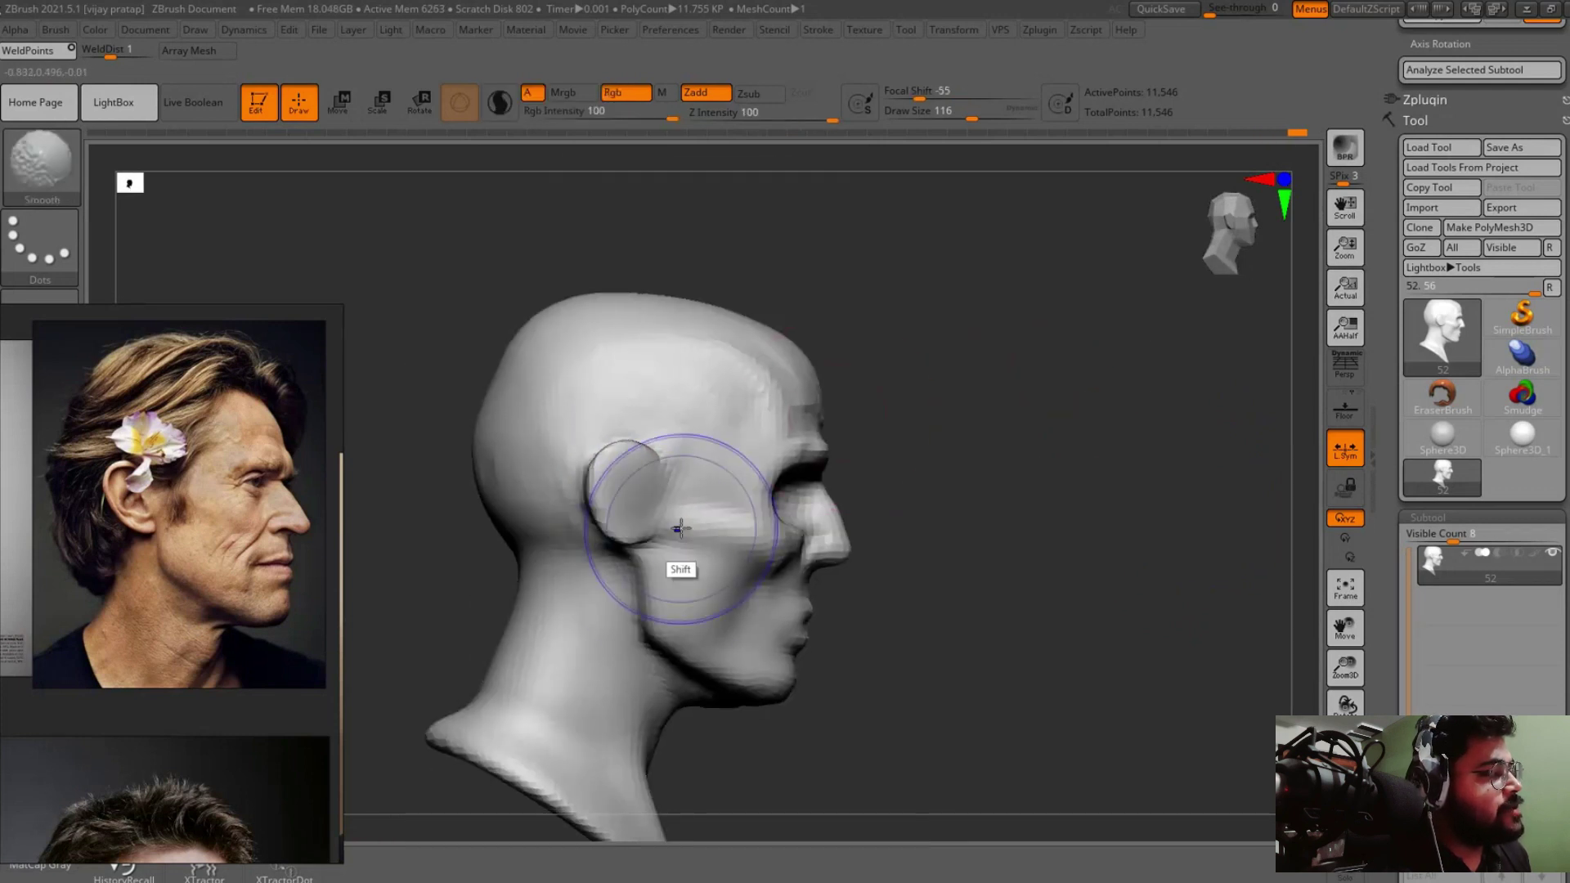
{"action": "key", "text": "ctrl+shift+z"}
{"action": "key", "text": "ctrl+shift+z"}
{"action": "key", "text": "ctrl+shift+z"}
{"action": "key", "text": "ctrl+shift+z"}
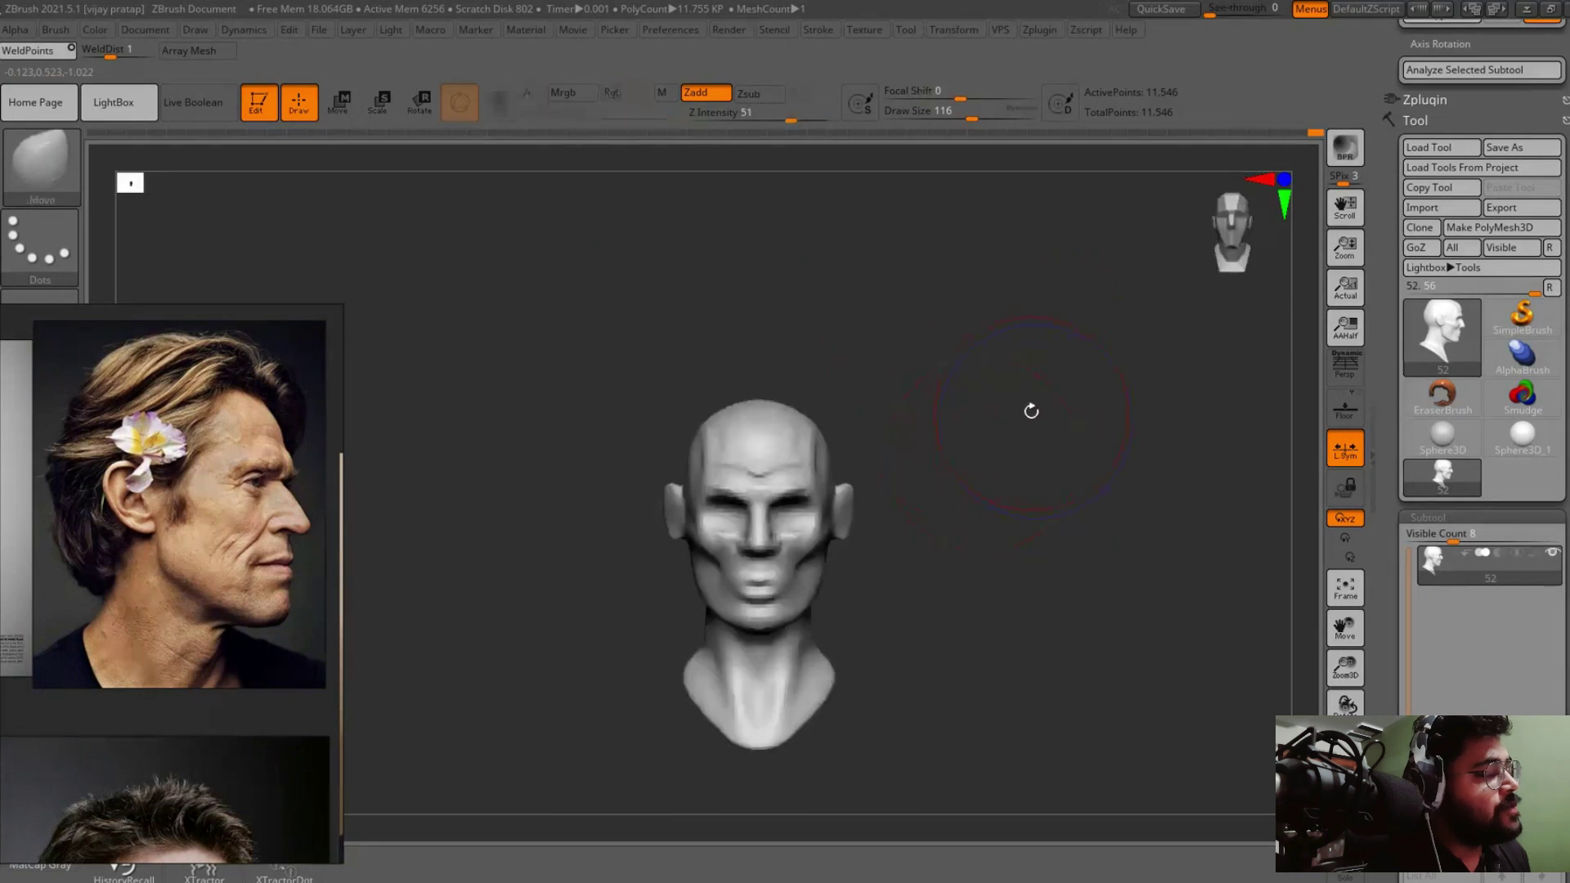
Shape the nose tip and pull out the nostril wings with the Move brush at a draw size of 116.
{"action": "key", "text": "ctrl+shift+z"}
{"action": "key", "text": "ctrl+shift+z"}
{"action": "key", "text": "ctrl+shift+z"}
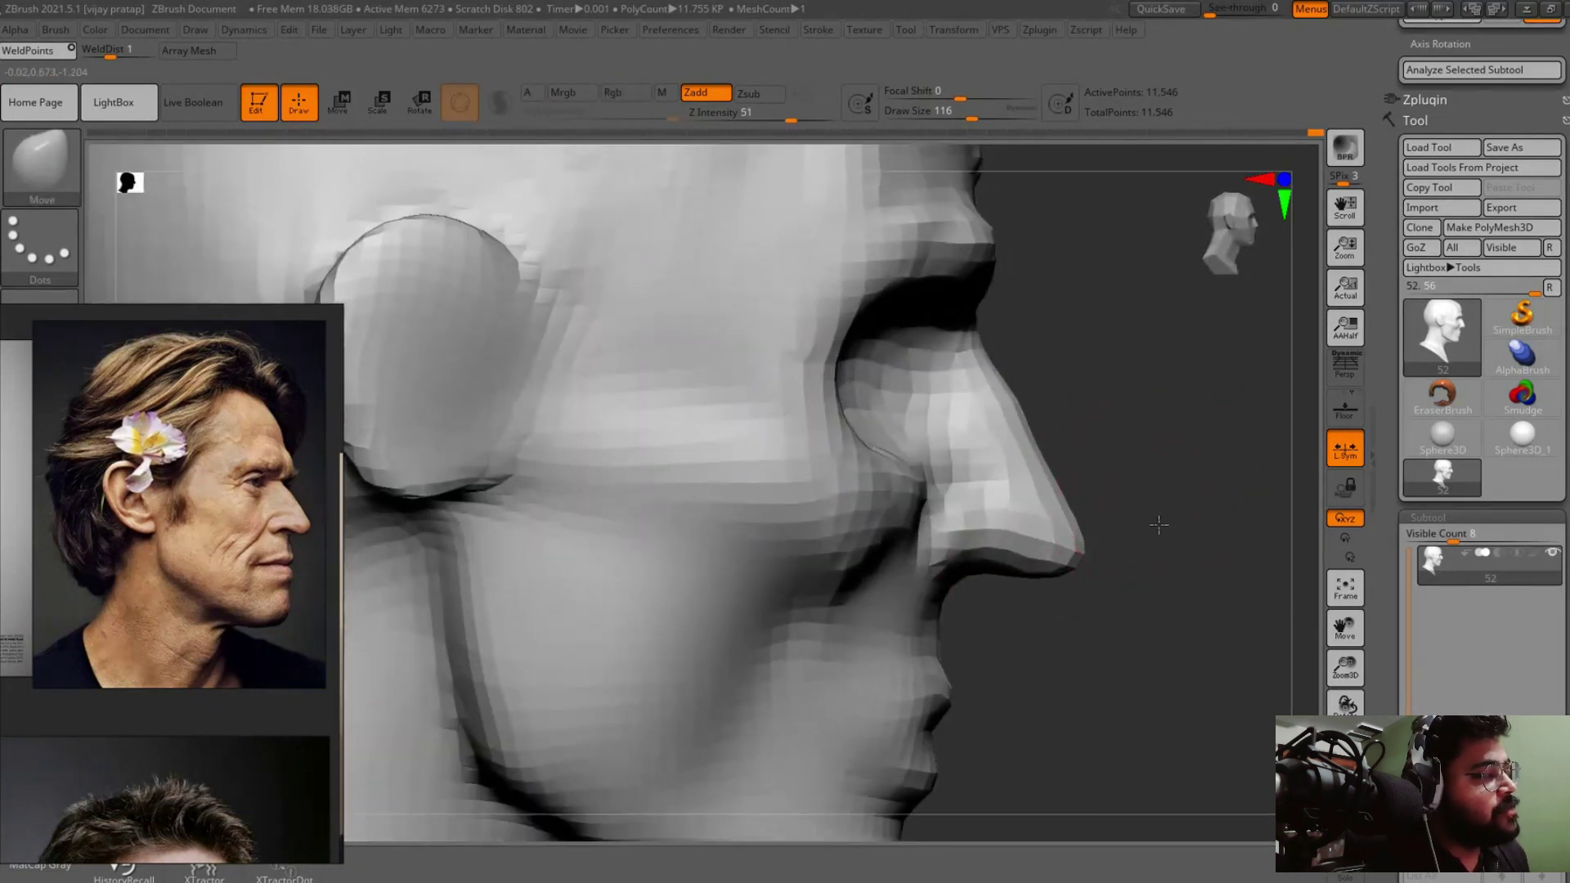
{"action": "key", "text": "ctrl+z"}
{"action": "key", "text": "ctrl+z"}
{"action": "key", "text": "ctrl+z"}
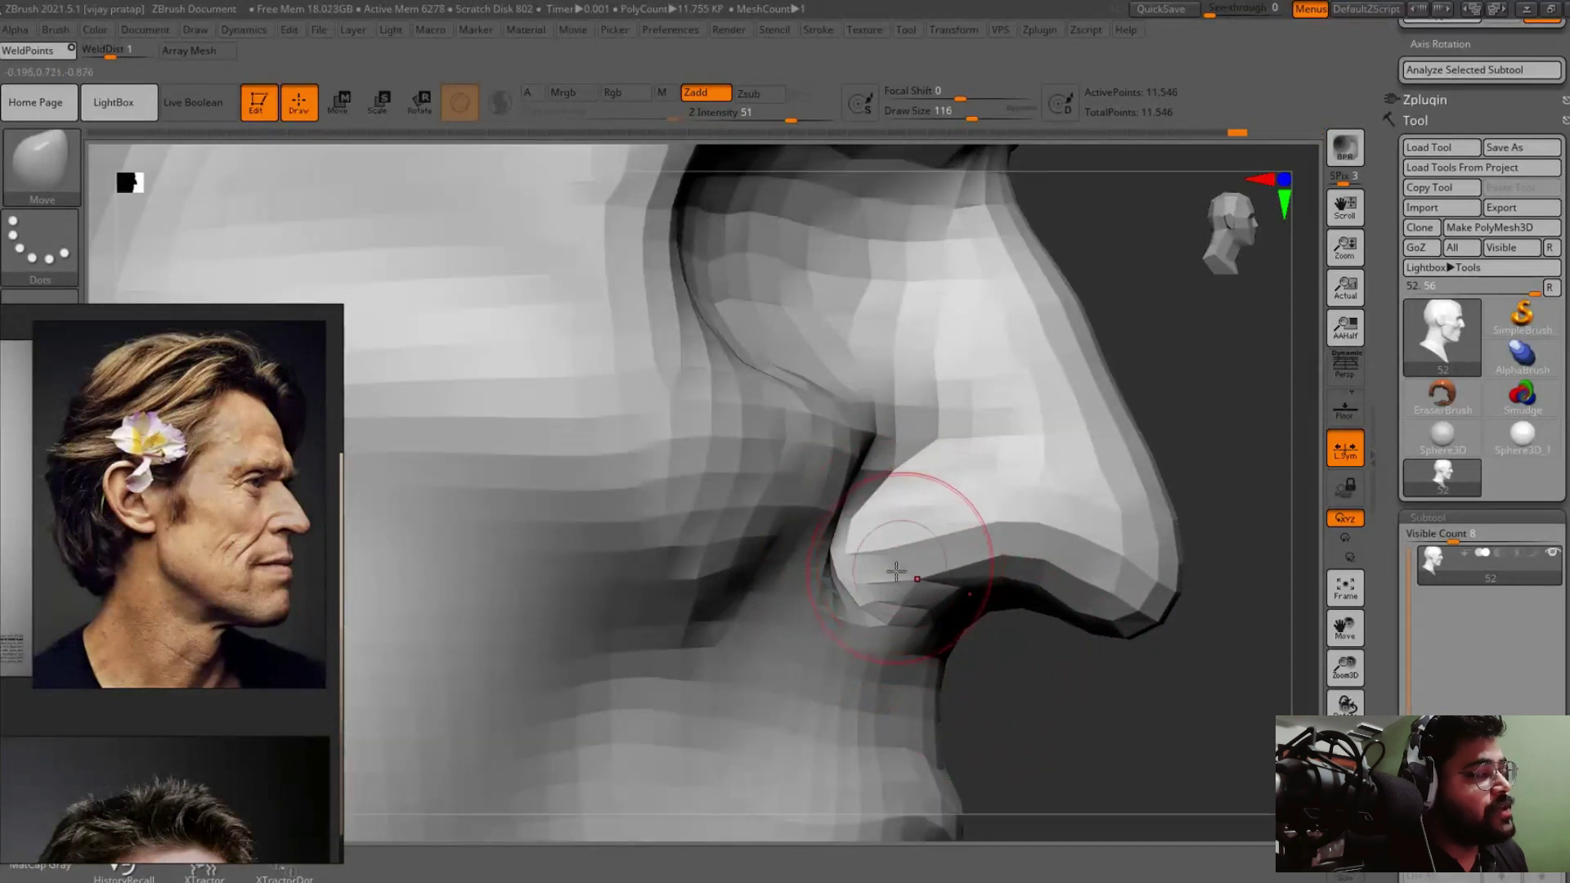
Examine the nose and facial profile from three-quarter and side views against the profile photo reference.
{"action": "key", "text": "ctrl+shift+z"}
{"action": "key", "text": "ctrl+shift+z"}
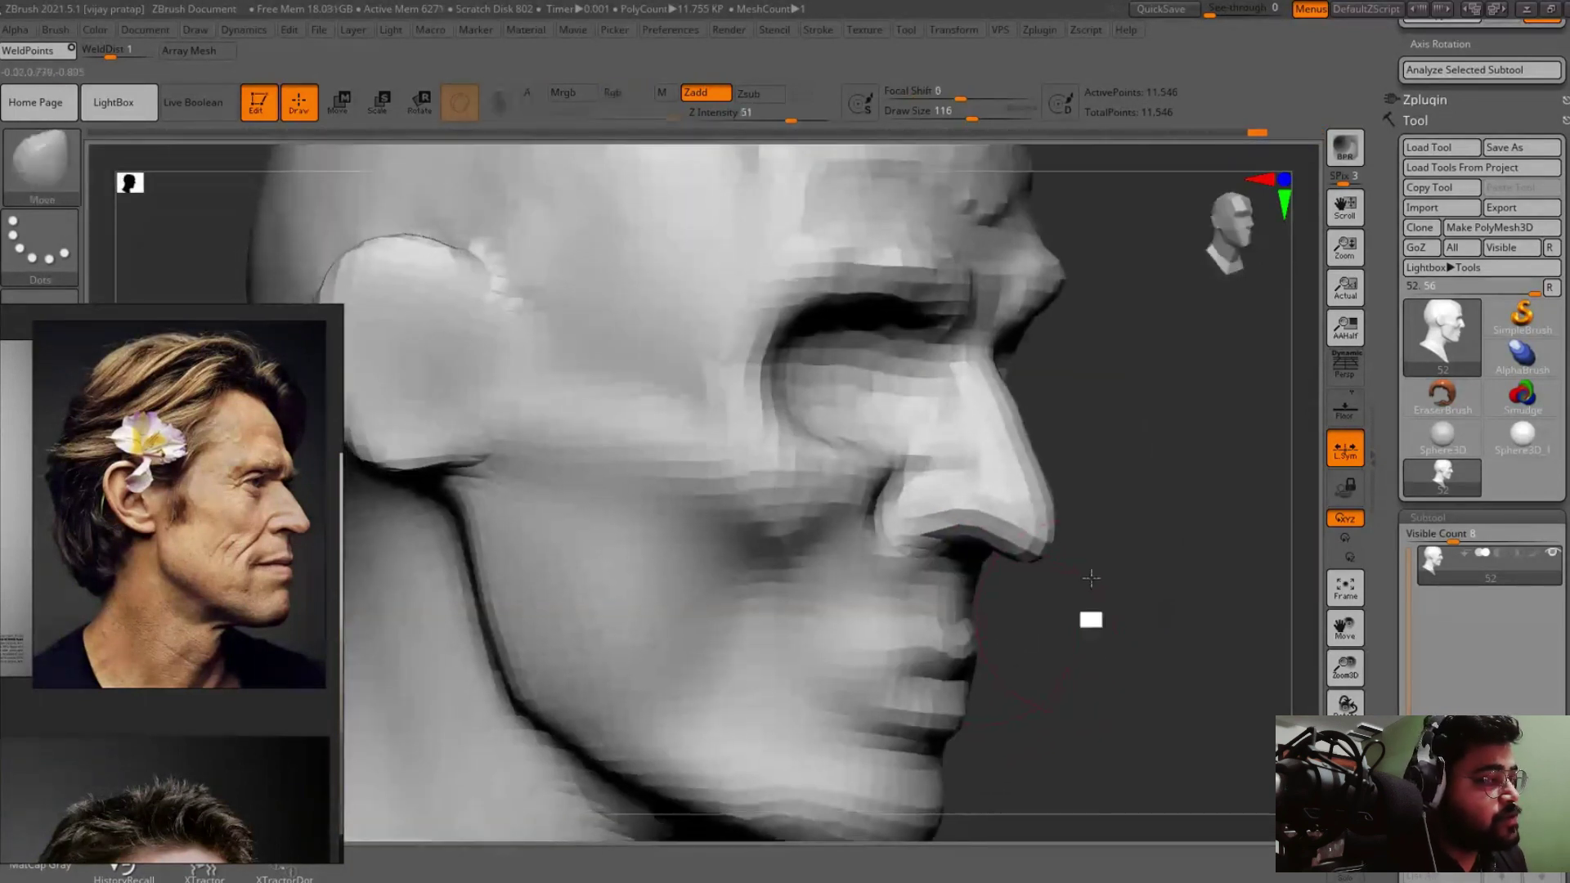
{"action": "key", "text": "ctrl+z"}
{"action": "key", "text": "ctrl+z"}
{"action": "key", "text": "ctrl+z"}
{"action": "key", "text": "ctrl+z"}
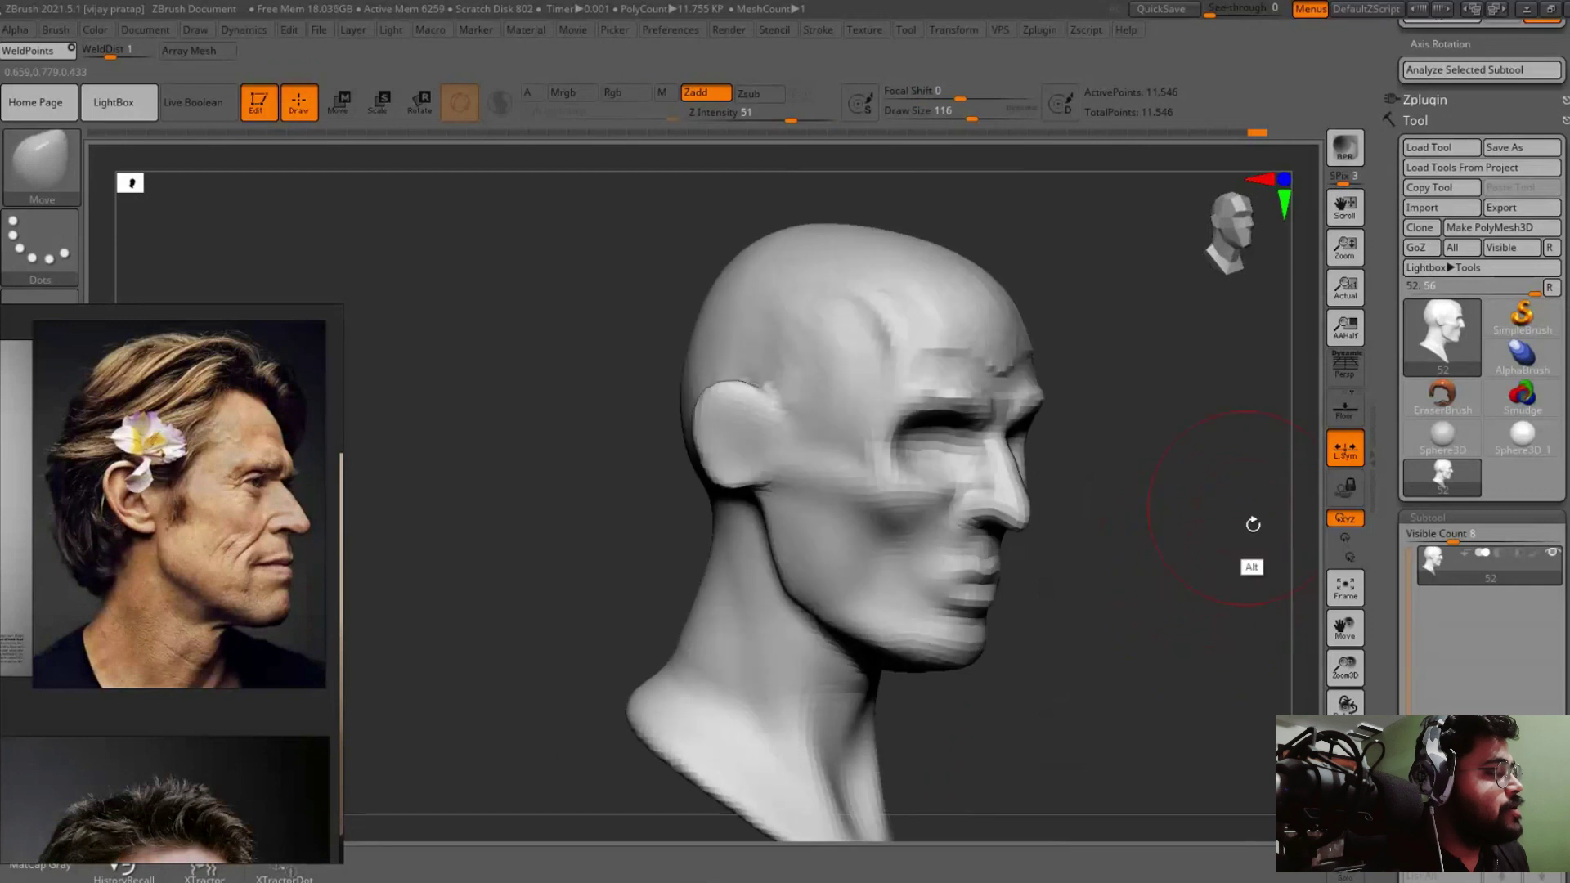
{"action": "key", "text": "ctrl+z"}
{"action": "key", "text": "ctrl+z"}
{"action": "key", "text": "ctrl+z"}
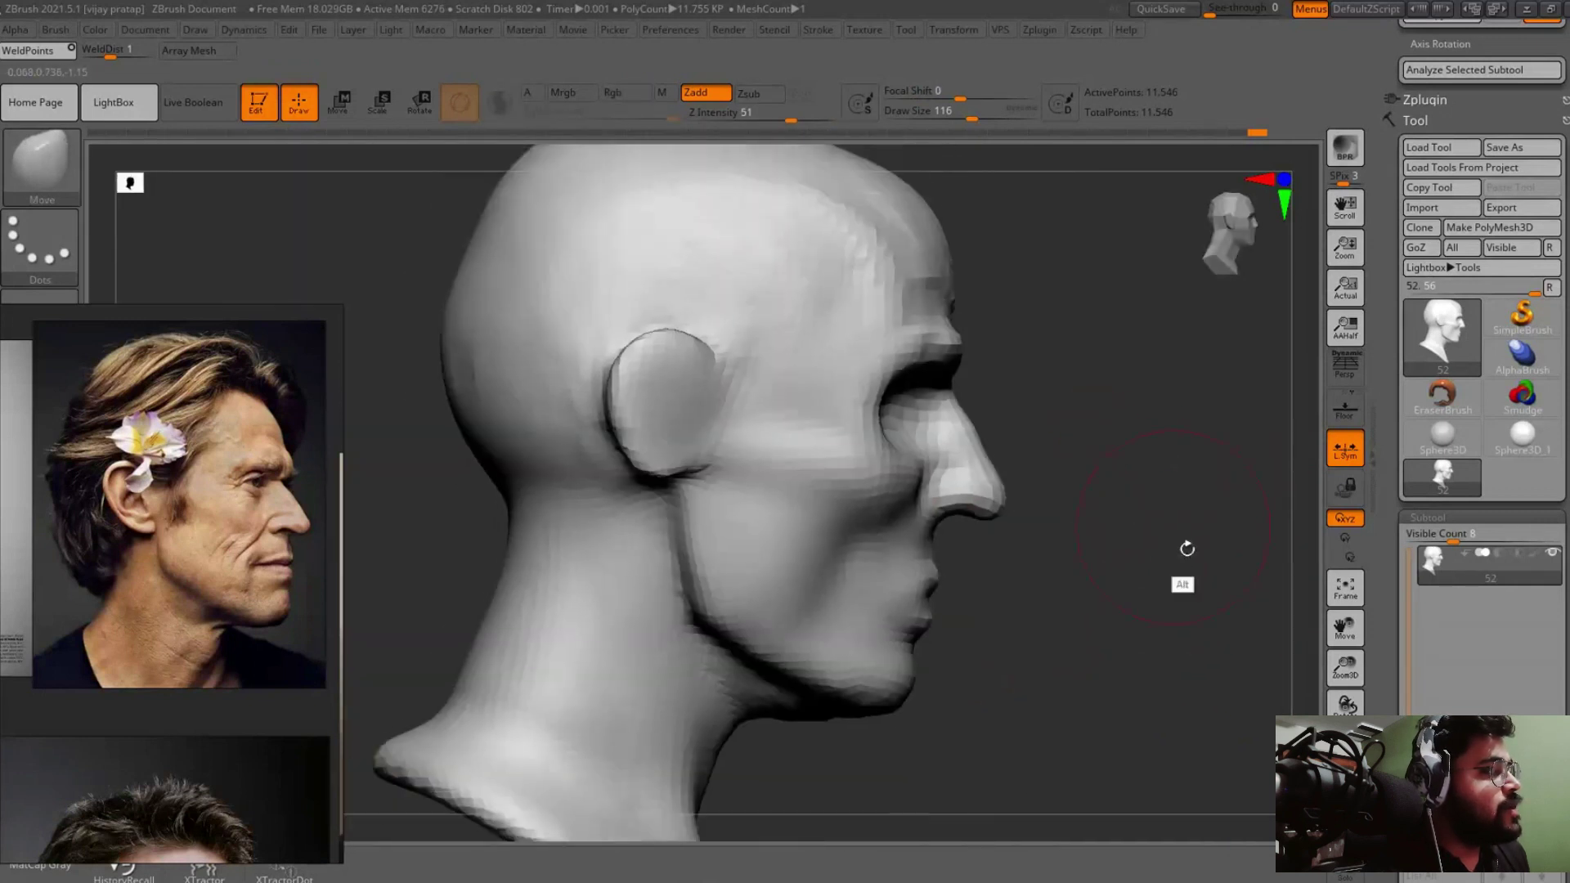
Cut the line between the lips with the DamStandard brush at a draw size of 100.
{"action": "key", "text": "ctrl+z"}
{"action": "key", "text": "ctrl+z"}
{"action": "key", "text": "ctrl+z"}
{"action": "key", "text": "ctrl+z"}
{"action": "key", "text": "ctrl+z"}
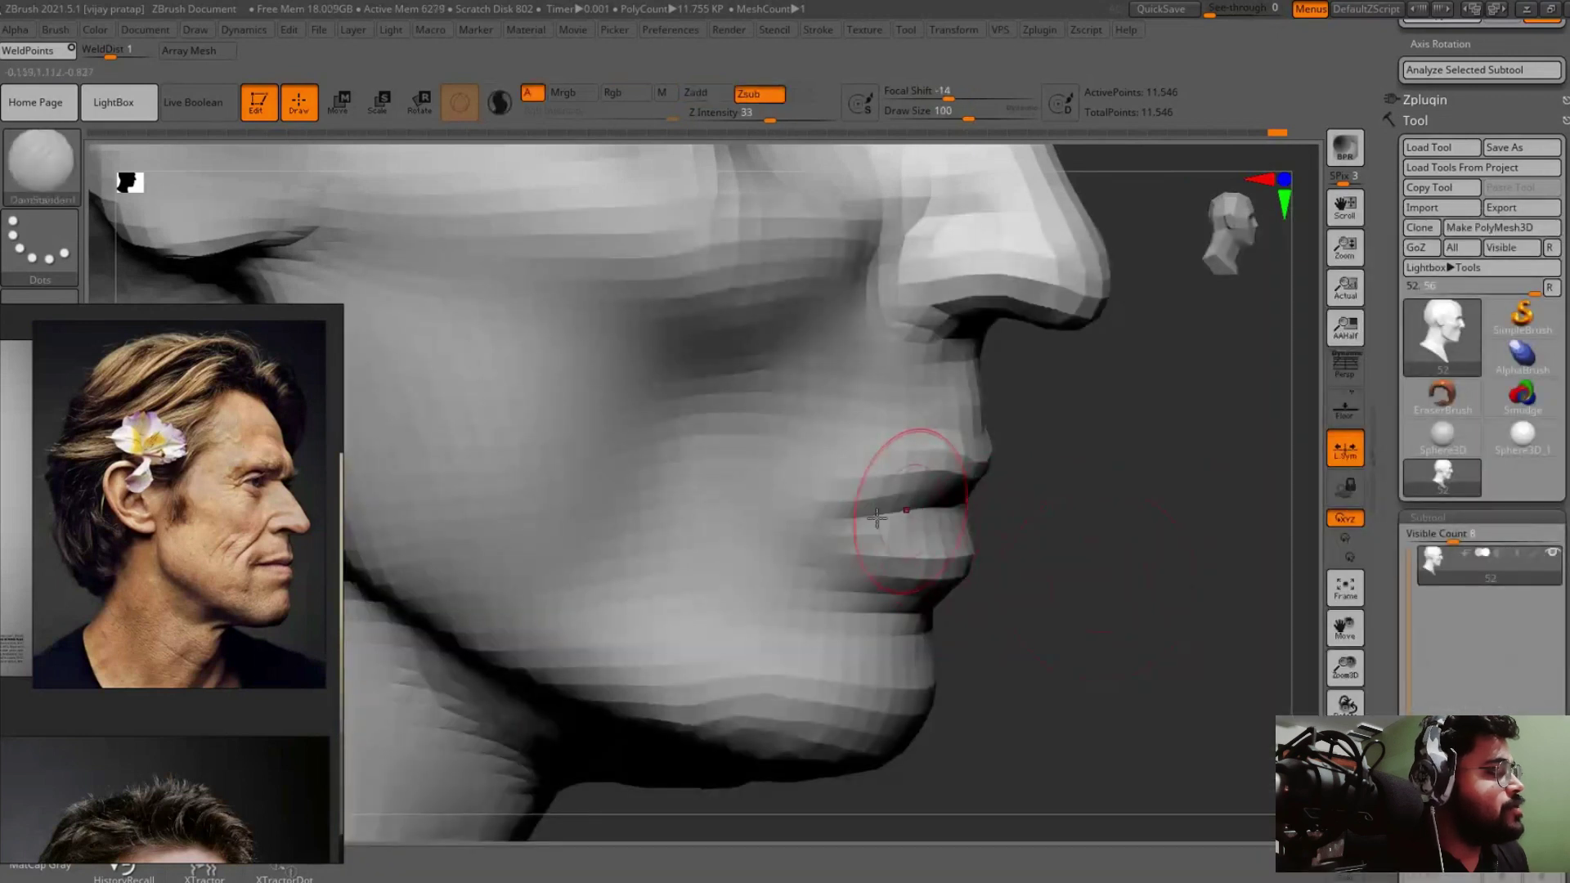
{"action": "key", "text": "ctrl+z"}
{"action": "key", "text": "ctrl+z"}
{"action": "key", "text": "ctrl+z"}
{"action": "key", "text": "ctrl+z"}
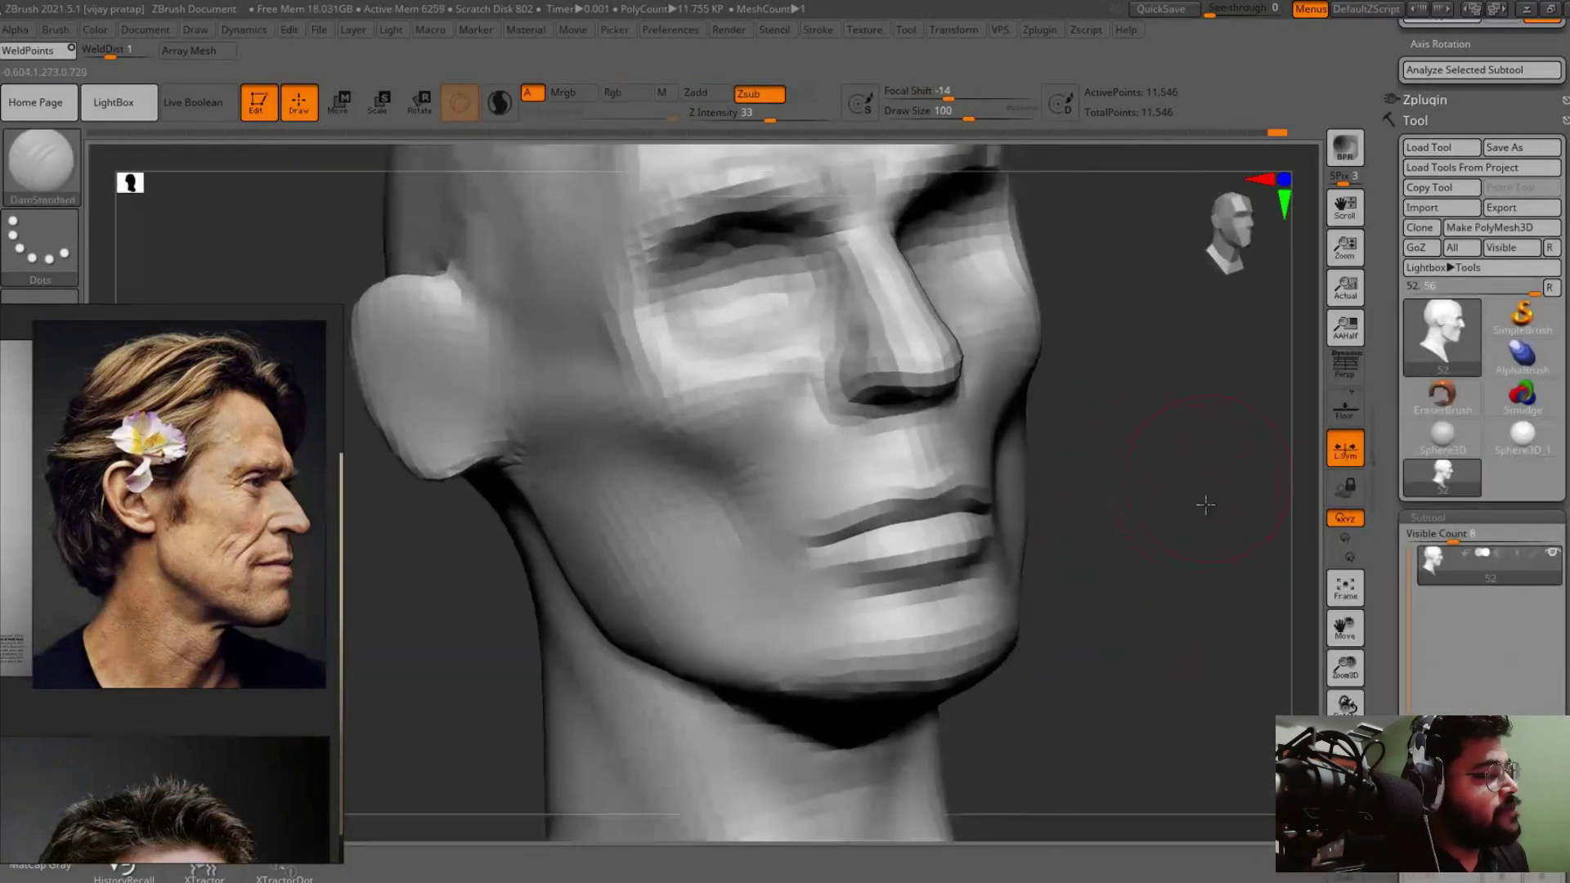
Shape the mouth corners and the edge of the upper lip with the Move brush at a draw size of 88.
{"action": "key", "text": "ctrl+z"}
{"action": "key", "text": "ctrl+z"}
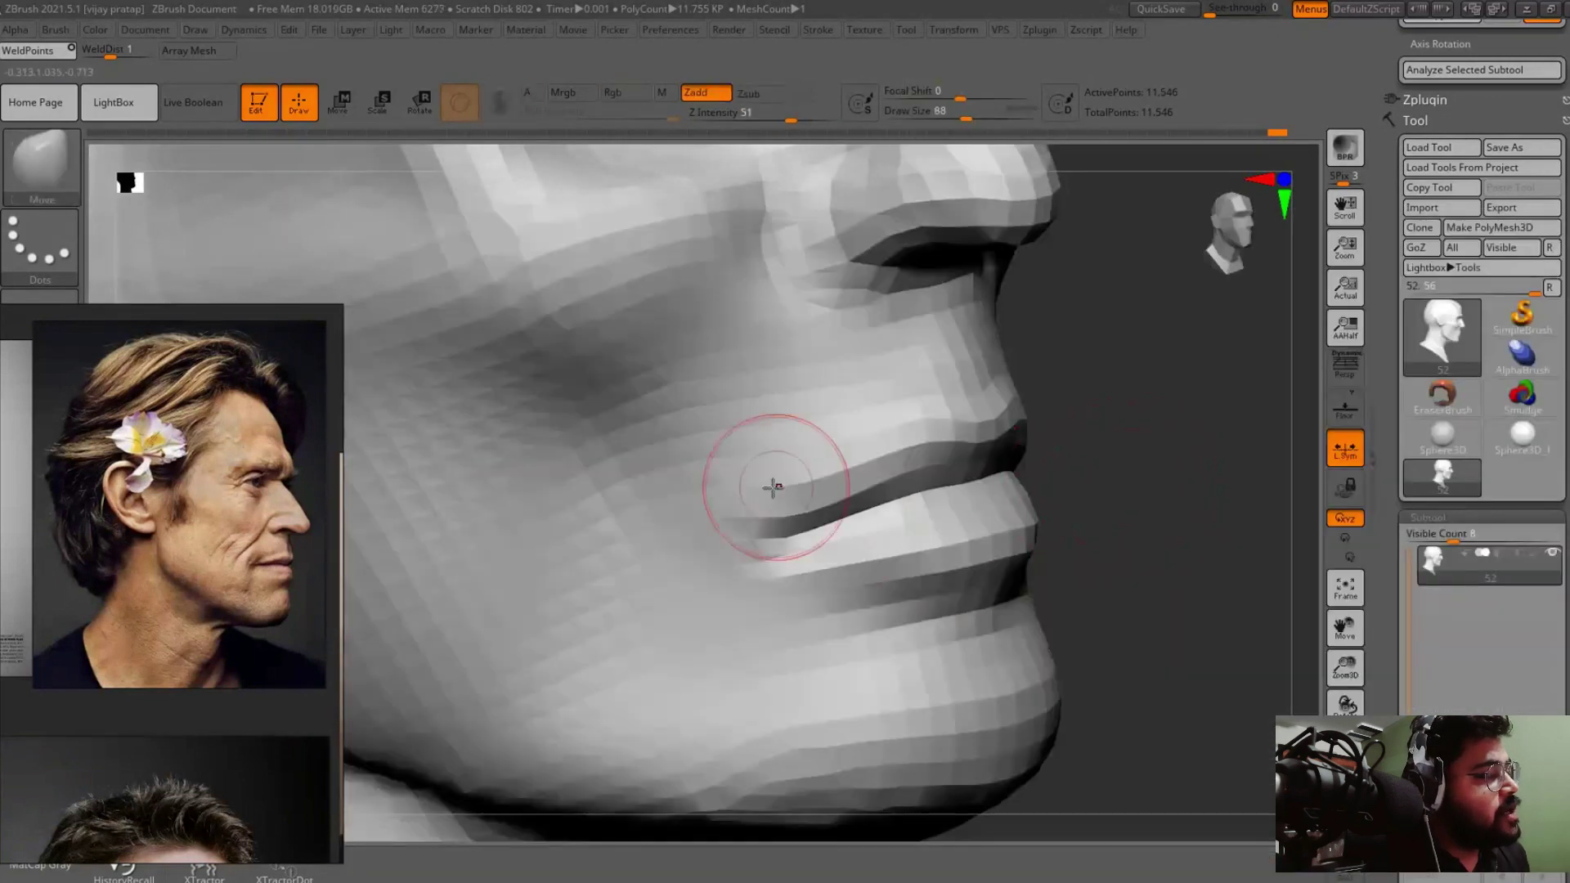
{"action": "key", "text": "ctrl+z"}
{"action": "key", "text": "ctrl+z"}
{"action": "key", "text": "ctrl+z"}
{"action": "key", "text": "ctrl+z"}
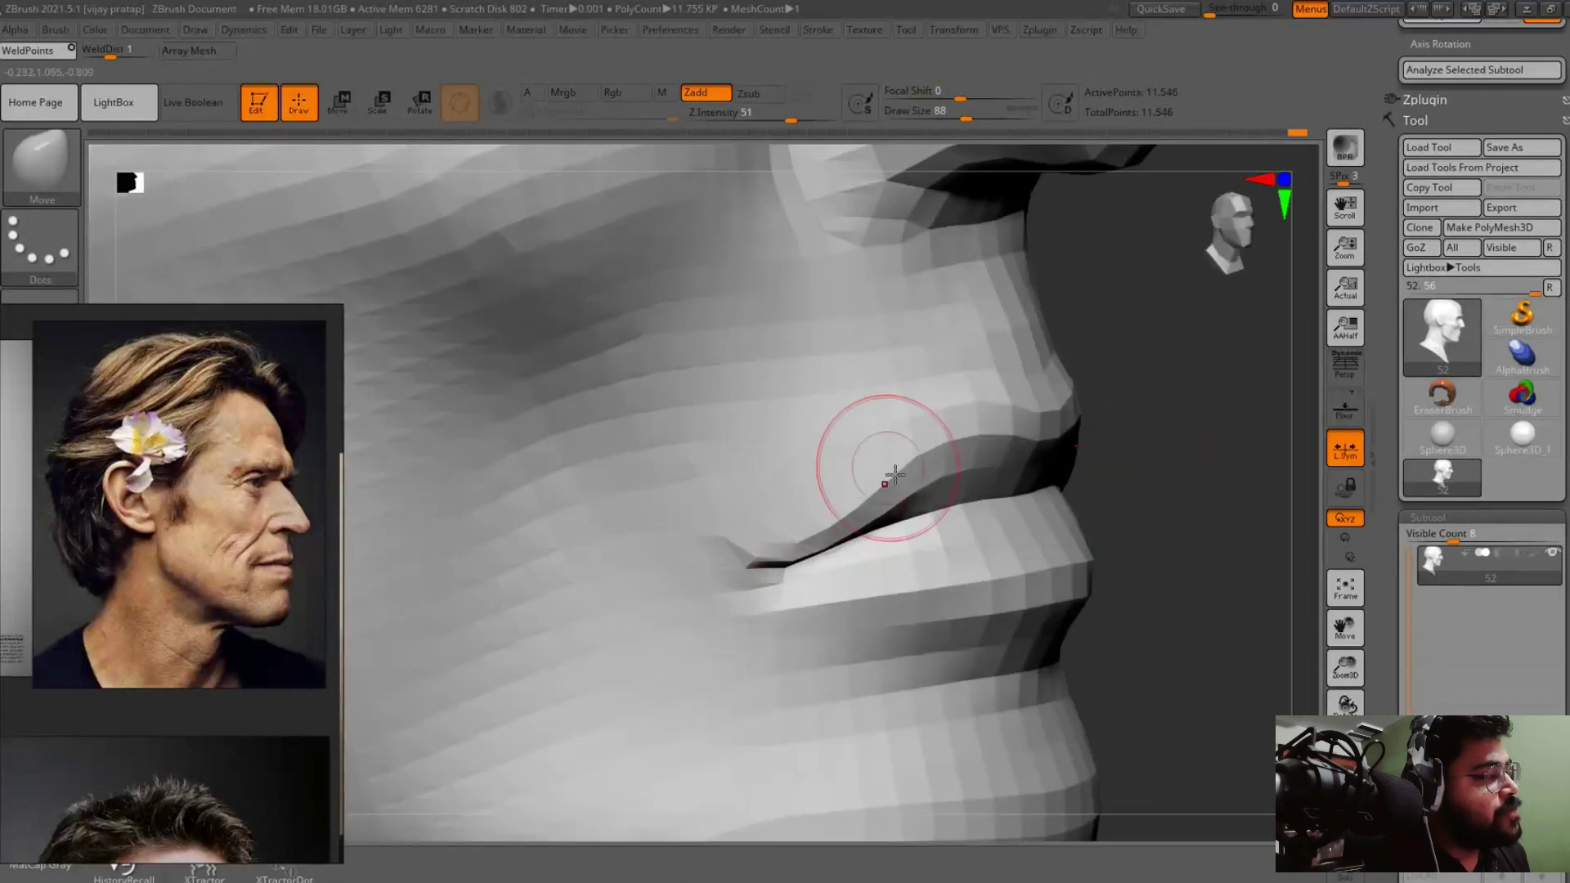
{"action": "key", "text": "ctrl+z"}
{"action": "key", "text": "ctrl+z"}
{"action": "key", "text": "ctrl+z"}
{"action": "key", "text": "shift"}
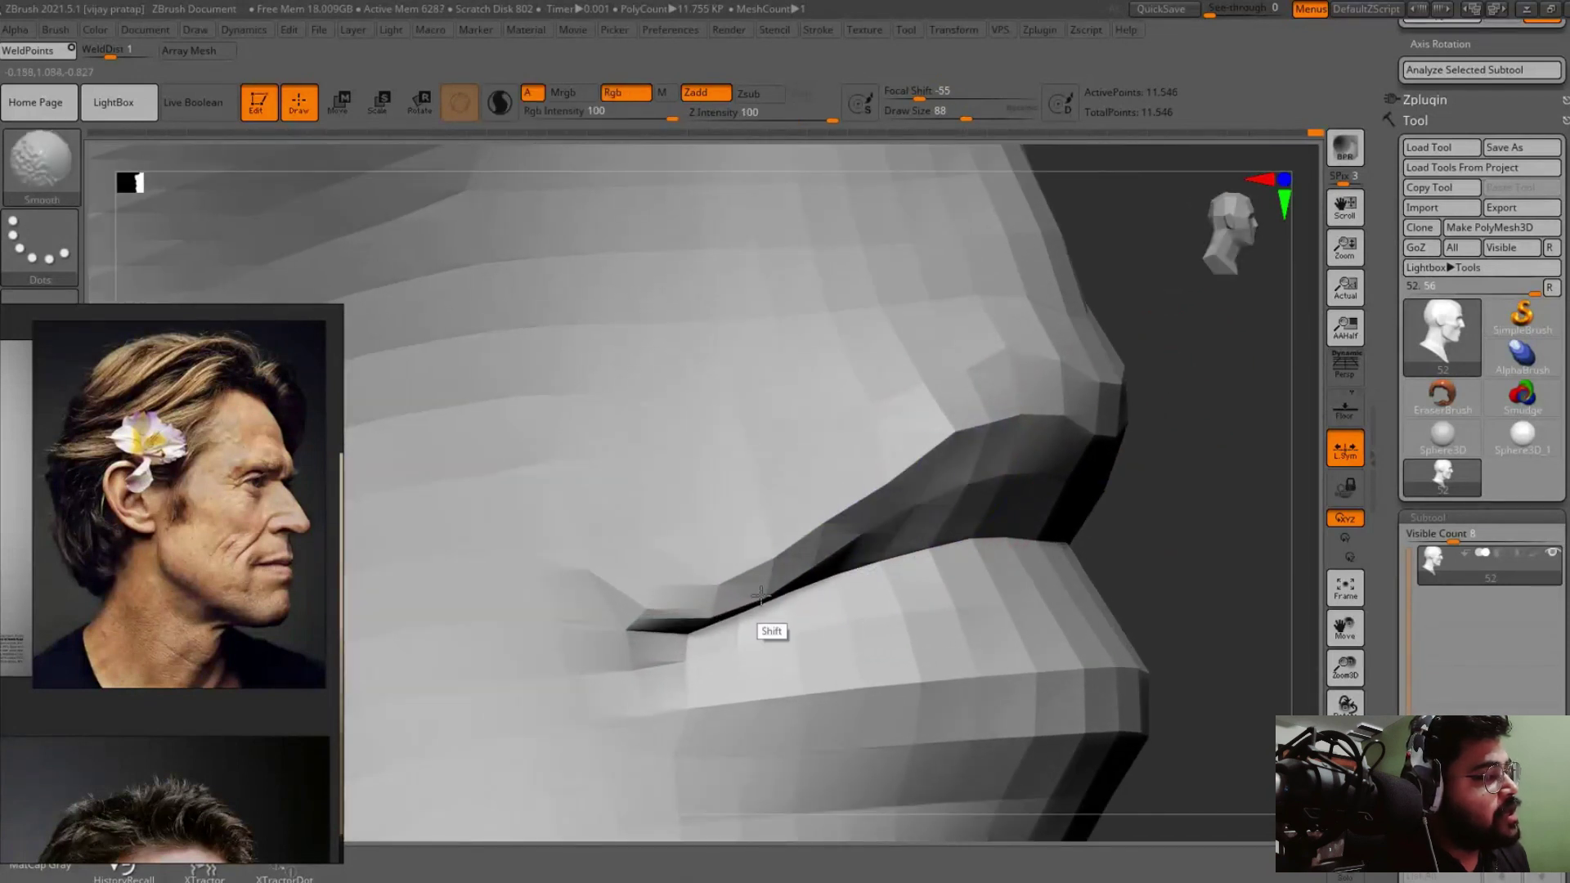
Refine the upper lip contour and the dip below the nose with the Move brush at a draw size of 88.
{"action": "key", "text": "ctrl+z"}
{"action": "key", "text": "ctrl+z"}
{"action": "key", "text": "ctrl+z"}
{"action": "key", "text": "ctrl+z"}
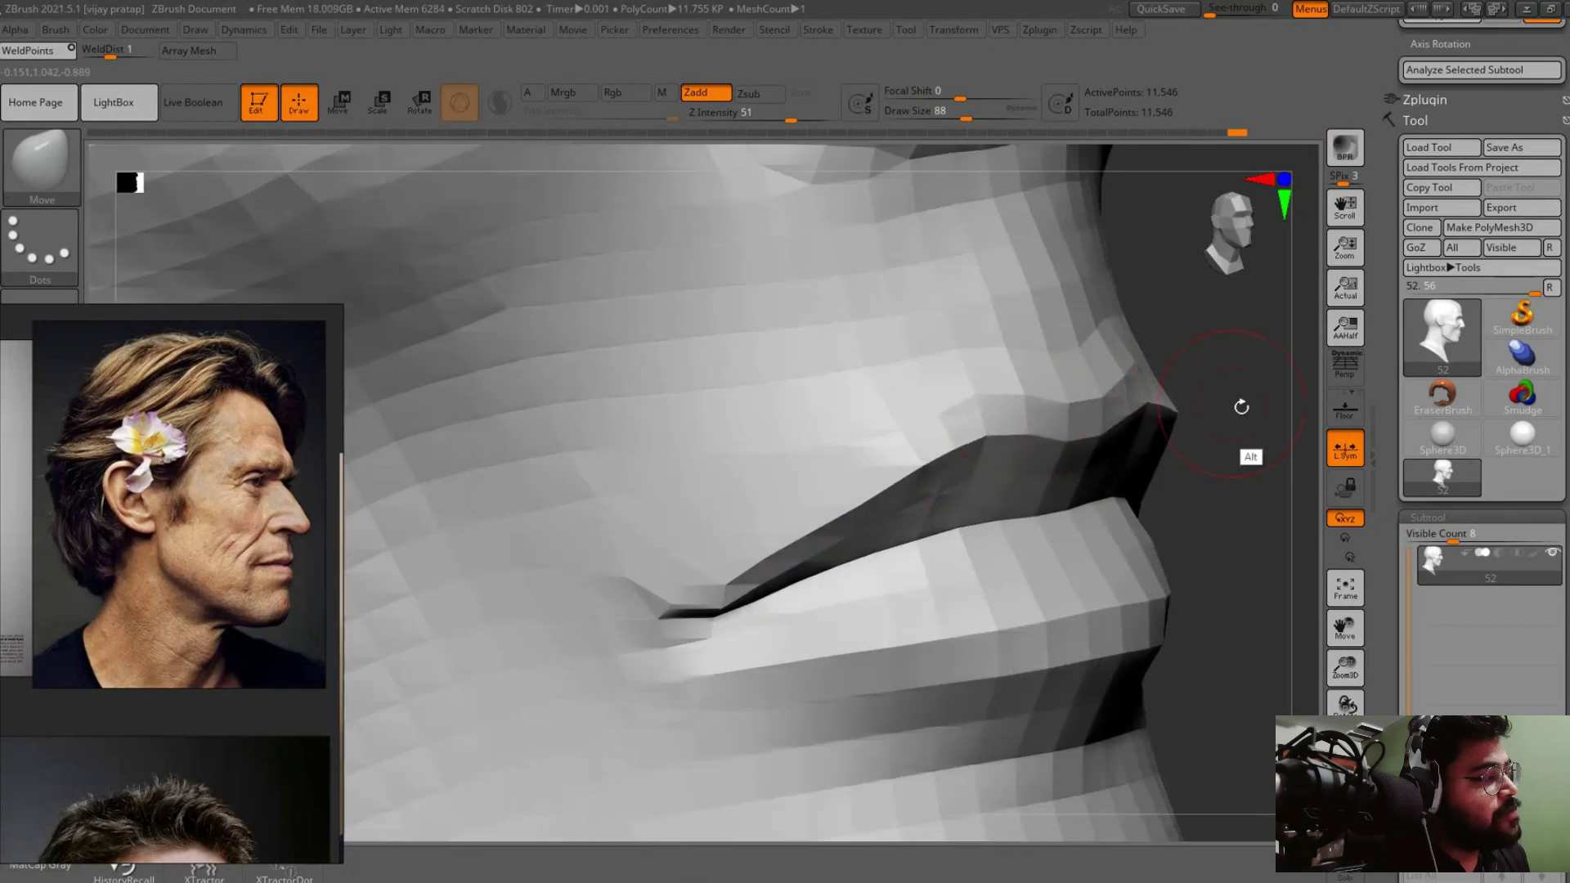
{"action": "key", "text": "ctrl+z"}
{"action": "key", "text": "ctrl+z"}
{"action": "key", "text": "alt"}
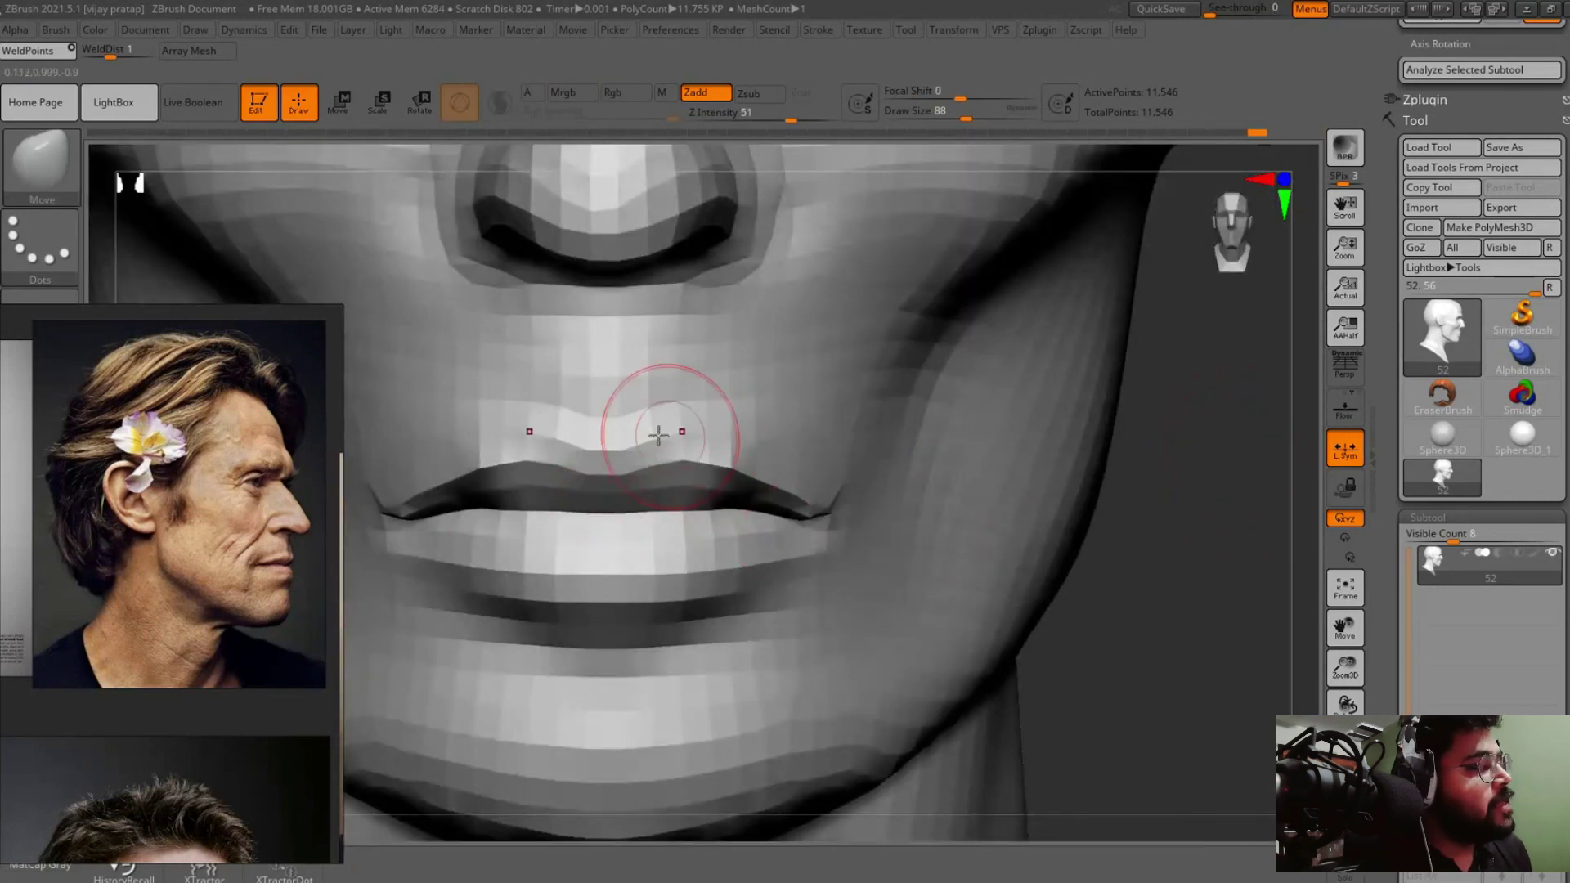
{"action": "key", "text": "shift"}
Examine the mouth and jaw from several angles and bring up the front-facing portrait reference.
{"action": "key", "text": "ctrl+z"}
{"action": "key", "text": "ctrl+z"}
{"action": "key", "text": "ctrl+z"}
{"action": "key", "text": "ctrl+z"}
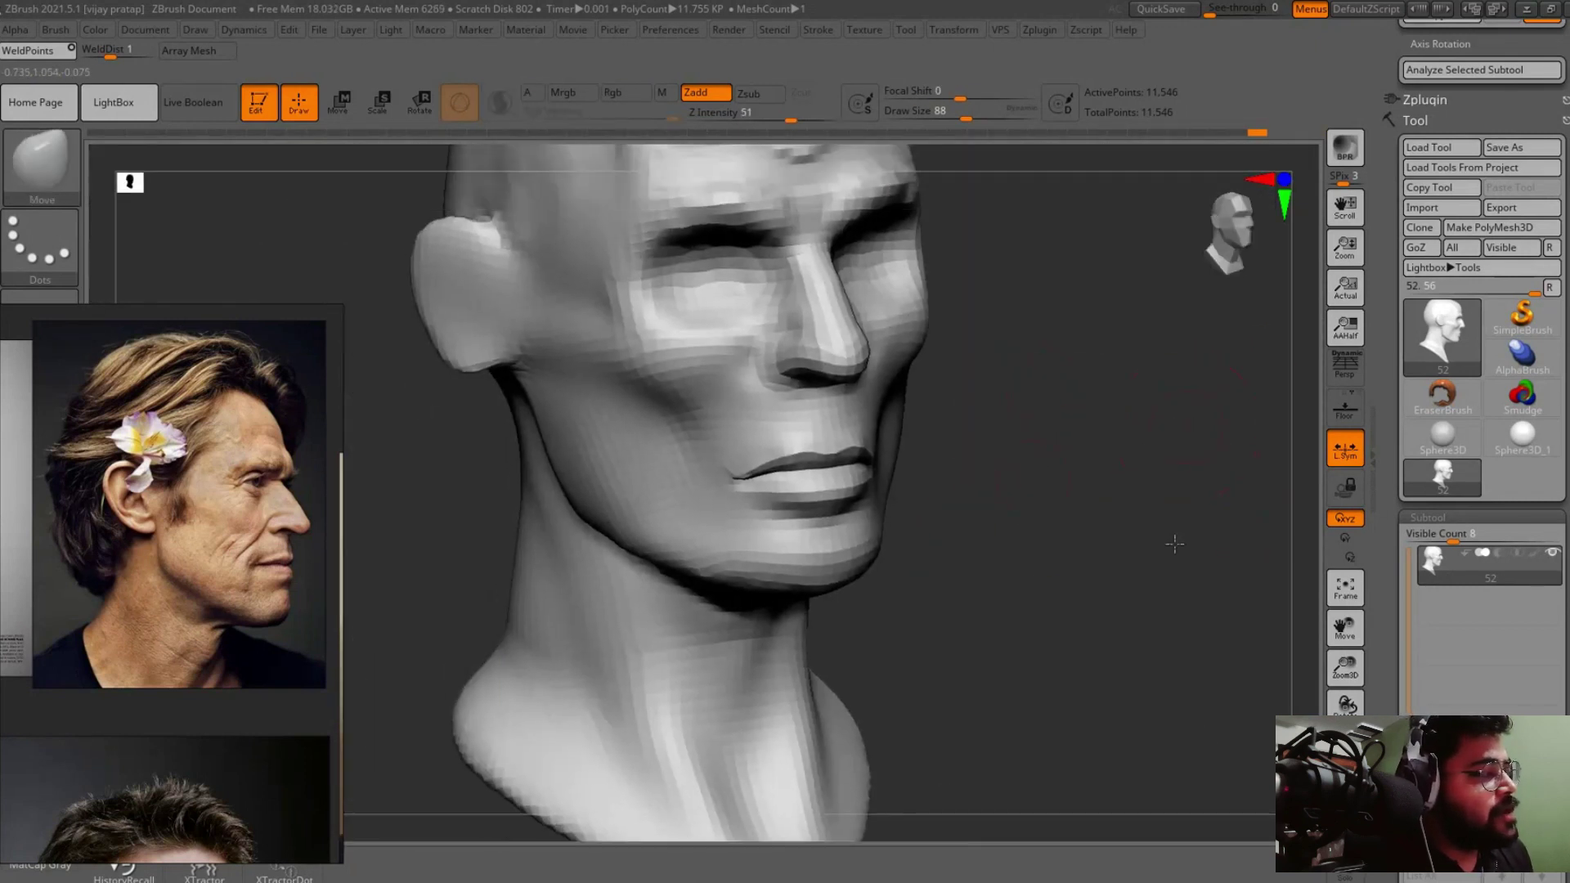
{"action": "key", "text": "ctrl+z"}
{"action": "key", "text": "ctrl+z"}
{"action": "key", "text": "ctrl+z"}
{"action": "key", "text": "ctrl+z"}
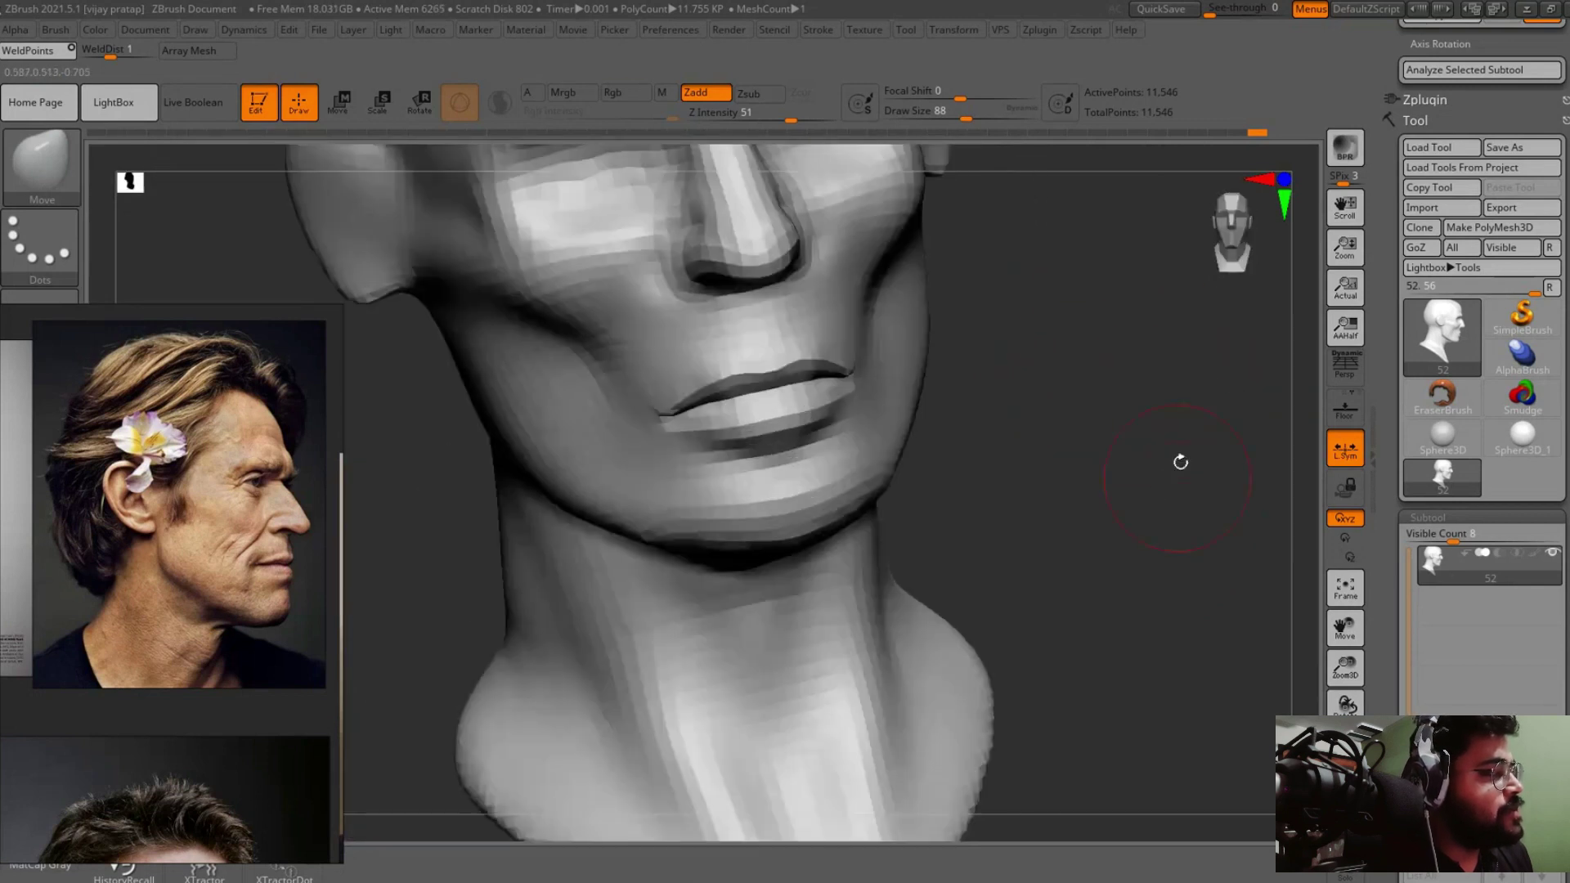
{"action": "scroll", "coordinate": [319, 585], "scroll_direction": "down", "scroll_amount": 4}
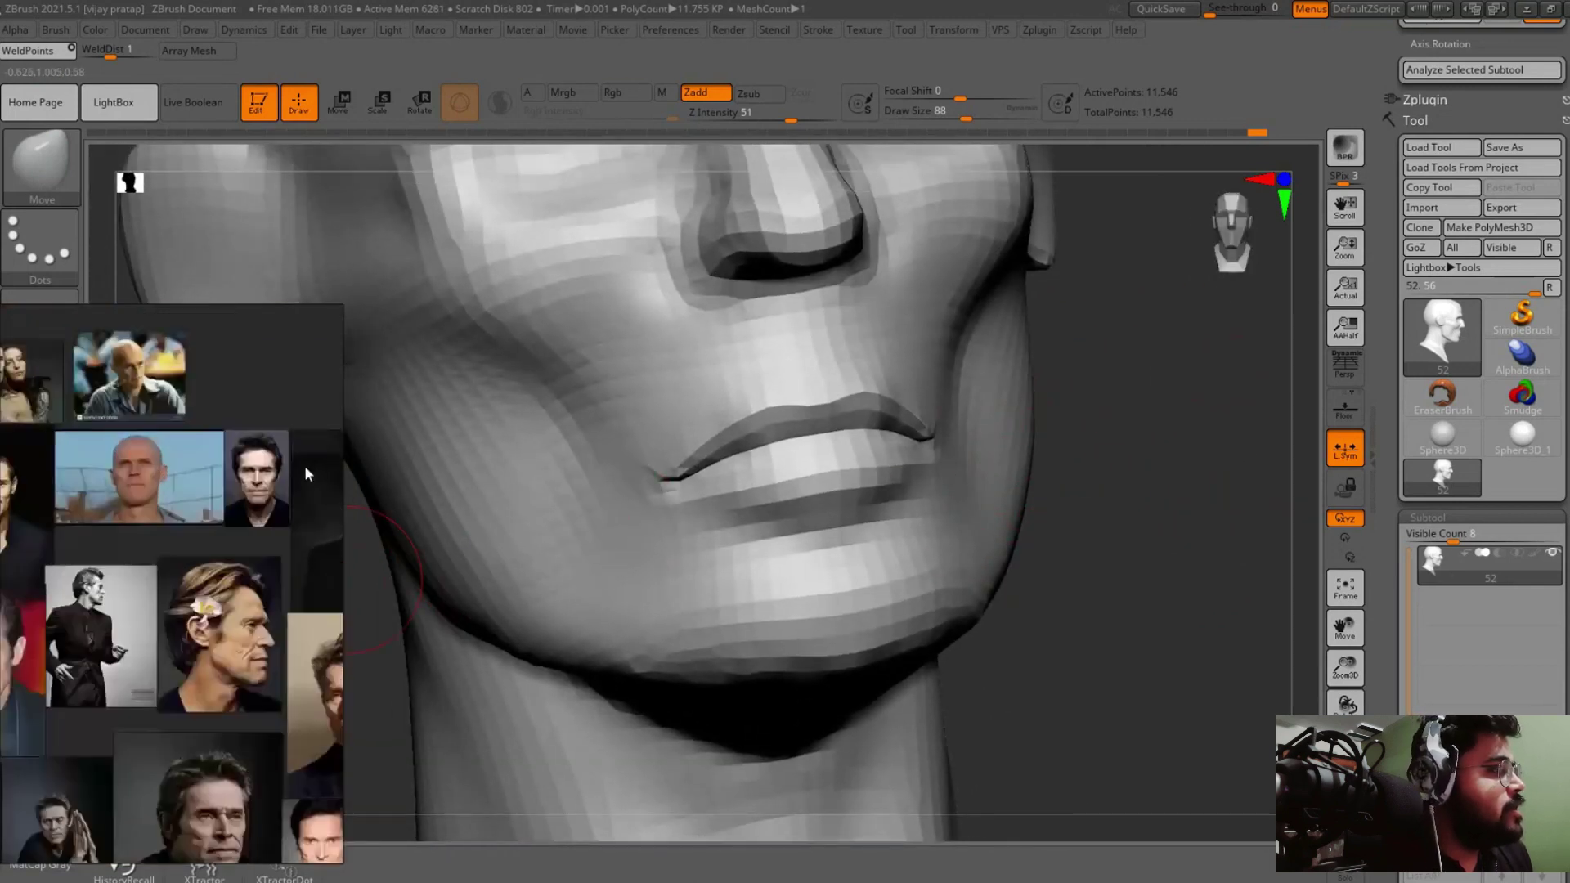
{"action": "scroll", "coordinate": [121, 517], "scroll_direction": "up", "scroll_amount": 4}
{"action": "scroll", "coordinate": [195, 489], "scroll_direction": "down", "scroll_amount": 3}
{"action": "scroll", "coordinate": [195, 481], "scroll_direction": "up", "scroll_amount": 3}
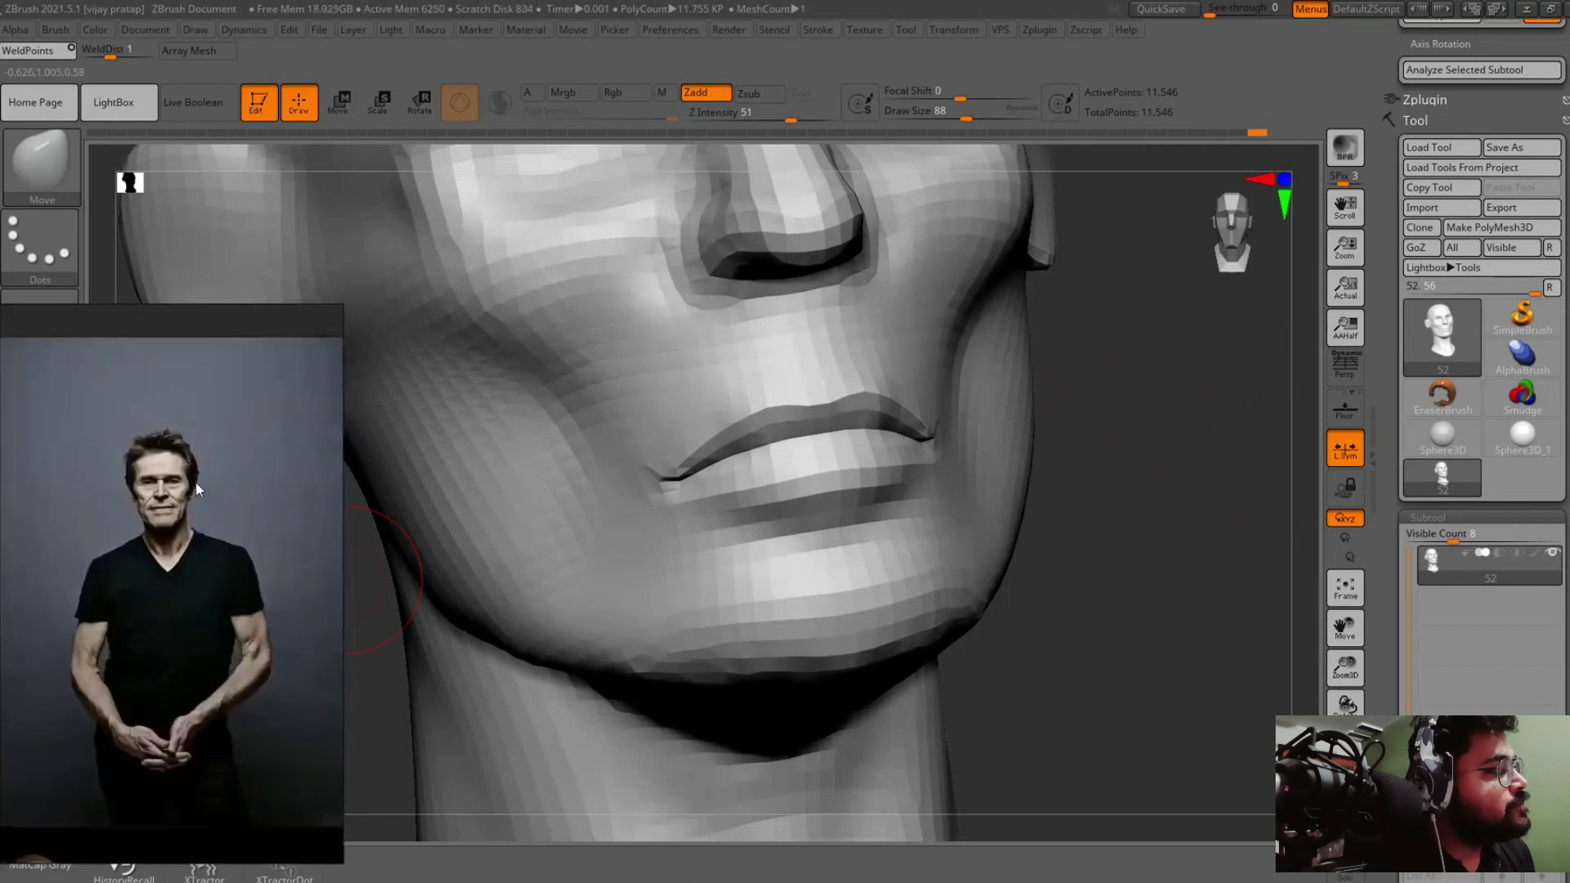
Adjust the chin and lower jaw in side view with the Move brush at a draw size of 88.
{"action": "left_click_drag", "start_coordinate": [1162, 458], "coordinate": [1224, 421], "text": "shift"}
{"action": "key", "text": "b"}
{"action": "key", "text": "m"}
{"action": "key", "text": "v"}
{"action": "key", "text": "ctrl+z"}
{"action": "key", "text": "ctrl+z"}
{"action": "key", "text": "ctrl+z"}
{"action": "key", "text": "ctrl+z"}
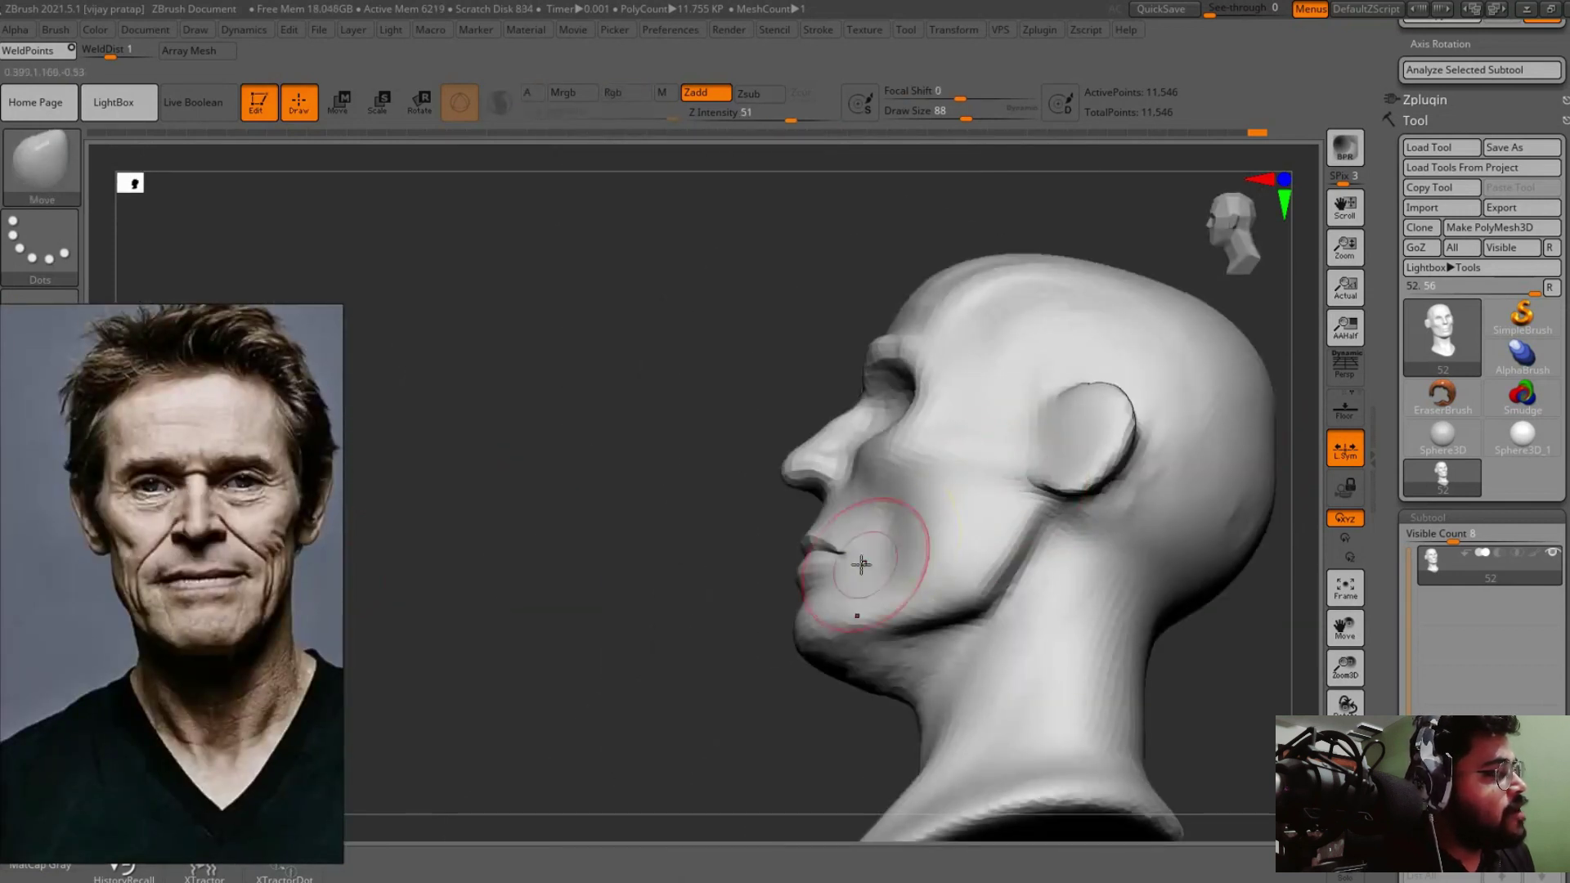
{"action": "key", "text": "ctrl+z"}
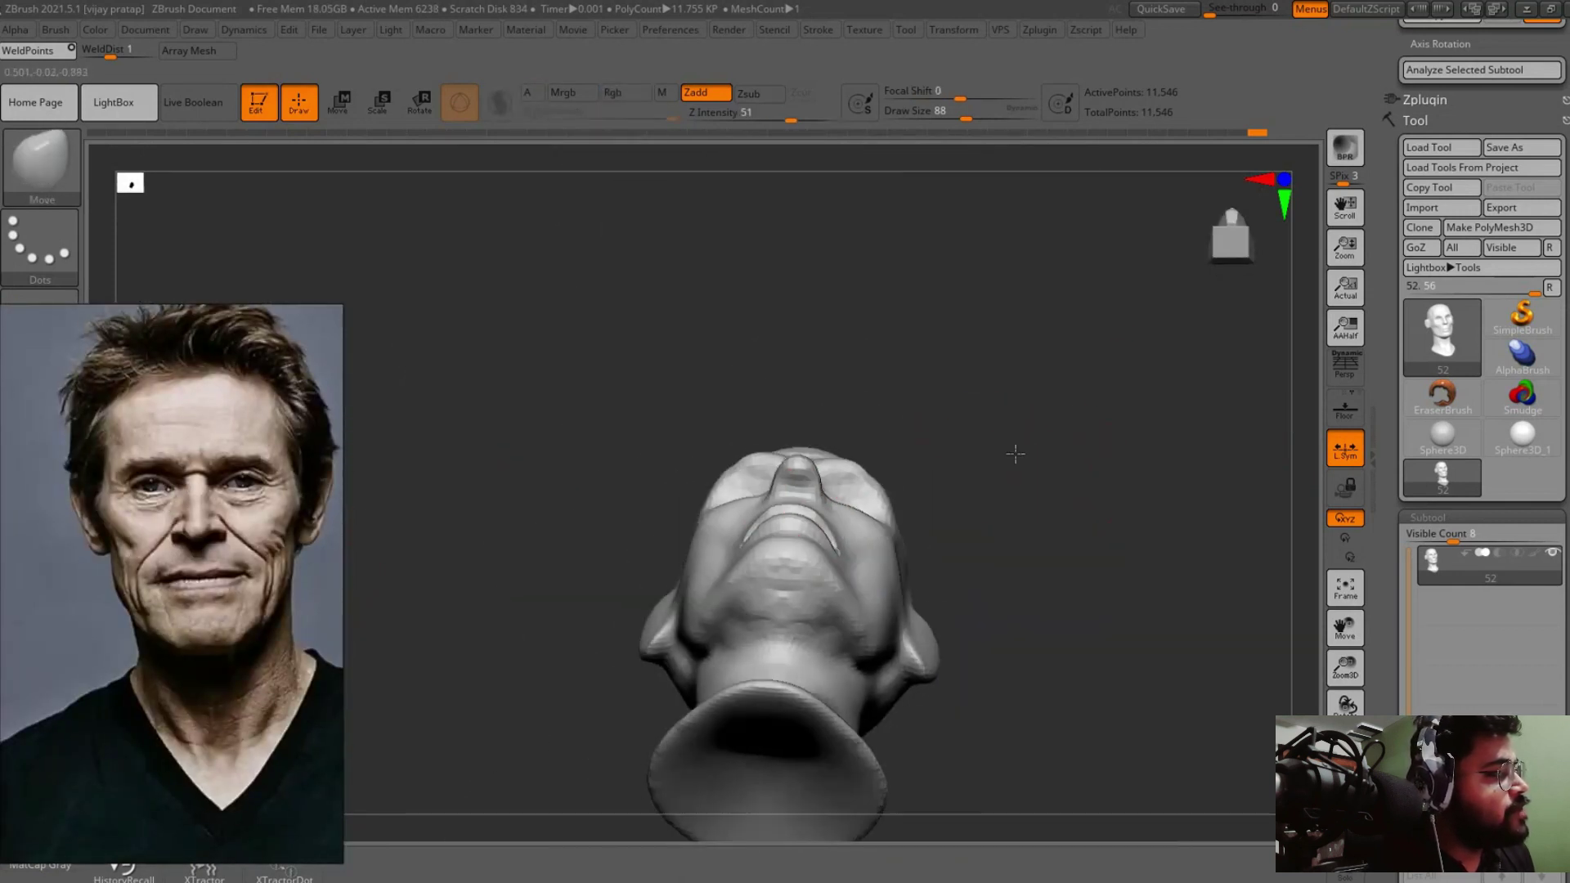
Refine the curvature of the face and cheeks from below with the Move brush.
{"action": "key", "text": "ctrl+z"}
{"action": "key", "text": "ctrl+z"}
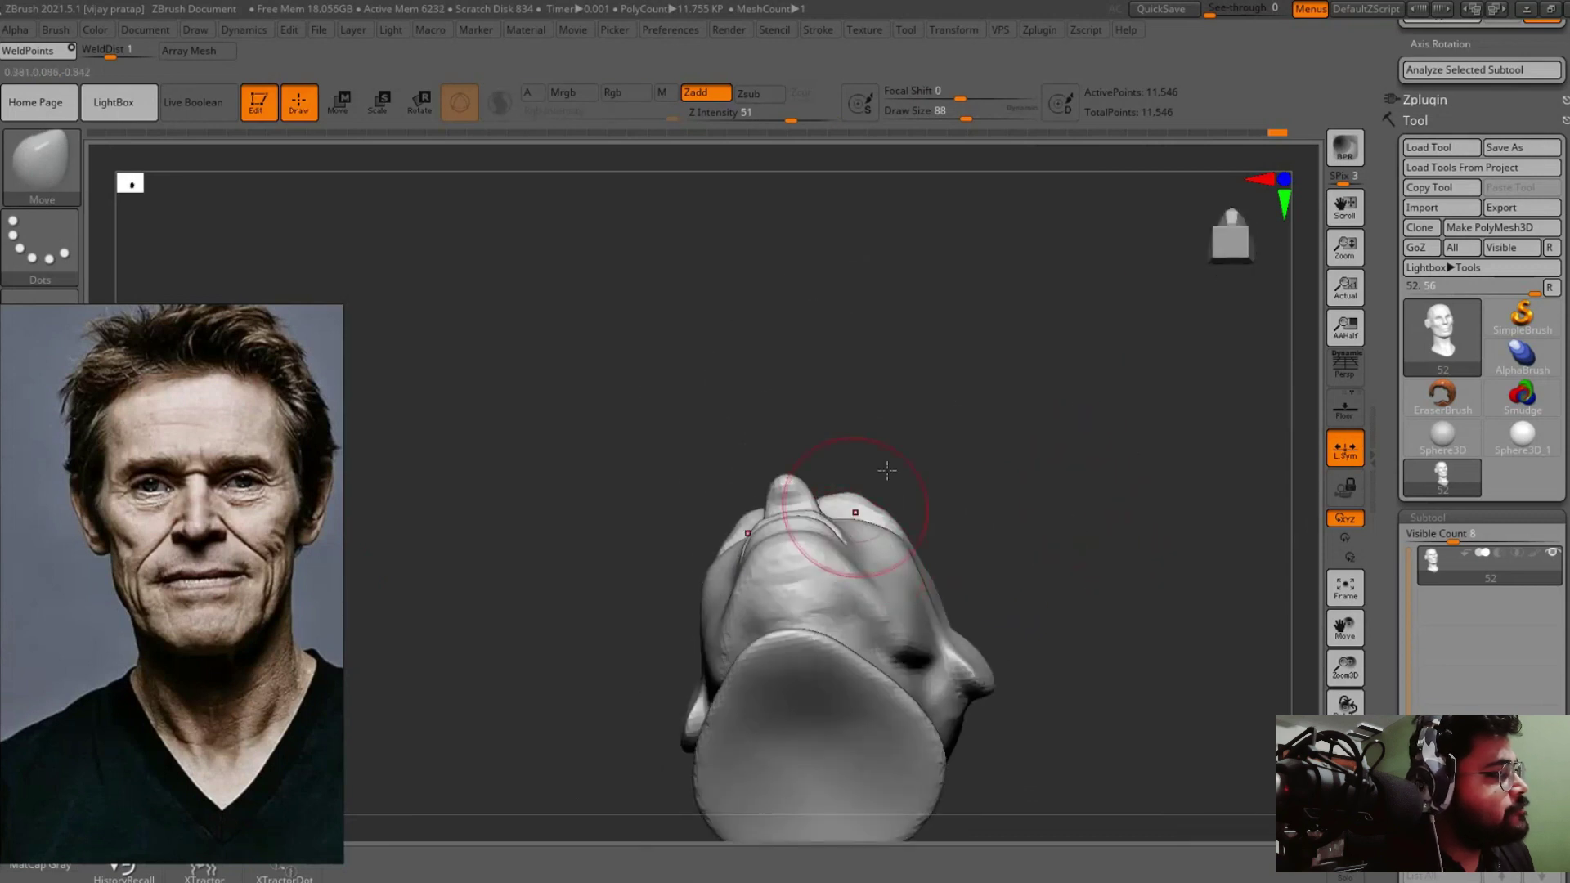
{"action": "key", "text": "ctrl+z"}
{"action": "key", "text": "ctrl+z"}
{"action": "key", "text": "ctrl+z"}
{"action": "key", "text": "ctrl+z"}
{"action": "key", "text": "ctrl+z"}
{"action": "key", "text": "ctrl+z"}
{"action": "key", "text": "ctrl+z"}
Build up the facial planes with ClayBuildup at a draw size of 88 and adjust the forehead and brow profile with the Move brush.
{"action": "key", "text": "b"}
{"action": "key", "text": "c"}
{"action": "key", "text": "b"}
{"action": "left_click_drag", "start_coordinate": [793, 507], "coordinate": [1155, 349]}
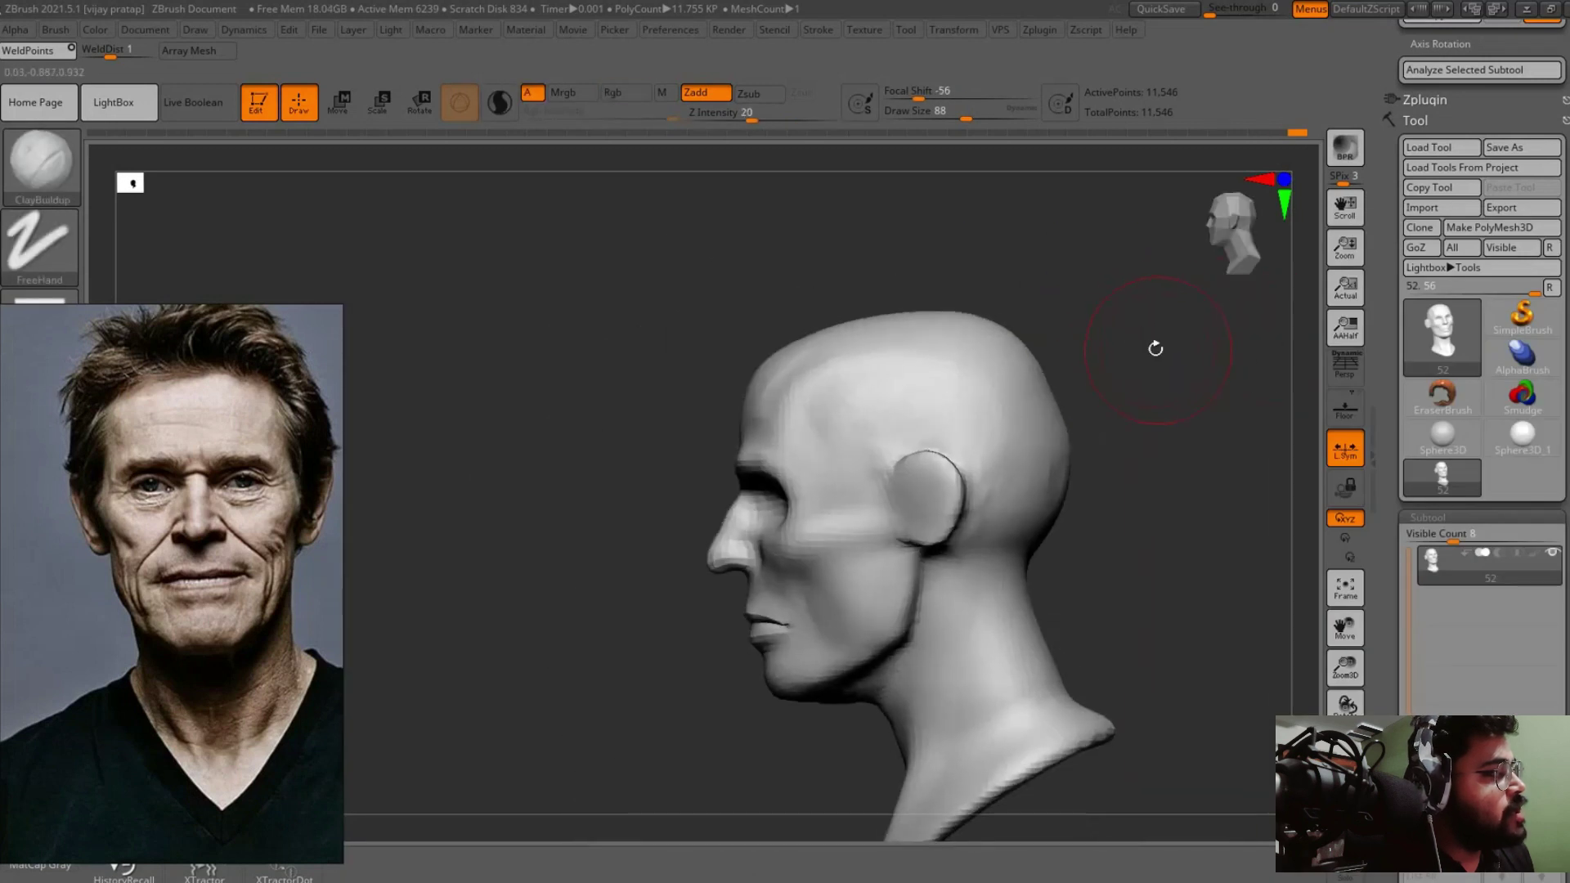
{"action": "key", "text": "b"}
{"action": "key", "text": "m"}
{"action": "key", "text": "v"}
{"action": "mouse_move", "coordinate": [806, 343]}
{"action": "left_mouse_down"}
{"action": "mouse_move", "coordinate": [817, 316]}
{"action": "mouse_move", "coordinate": [1167, 393]}
{"action": "mouse_move", "coordinate": [925, 575]}
{"action": "mouse_move", "coordinate": [1015, 521]}
{"action": "mouse_move", "coordinate": [1139, 488]}
{"action": "mouse_move", "coordinate": [940, 480]}
{"action": "mouse_move", "coordinate": [1045, 532]}
{"action": "mouse_move", "coordinate": [1097, 494]}
{"action": "mouse_move", "coordinate": [925, 515]}
{"action": "mouse_move", "coordinate": [883, 572]}
{"action": "mouse_move", "coordinate": [912, 406]}
{"action": "mouse_move", "coordinate": [964, 449]}
{"action": "mouse_move", "coordinate": [1031, 551]}
{"action": "mouse_move", "coordinate": [1218, 526]}
{"action": "mouse_move", "coordinate": [1156, 589]}
{"action": "mouse_move", "coordinate": [1115, 414]}
{"action": "mouse_move", "coordinate": [1189, 469]}
{"action": "mouse_move", "coordinate": [1185, 449]}
{"action": "mouse_move", "coordinate": [750, 519]}
{"action": "mouse_move", "coordinate": [739, 491]}
{"action": "left_mouse_up"}
Try to block in the eyelids inside the eye sockets with the ClayBuildup brush at a draw size of 112.
{"action": "key", "text": "b"}
{"action": "key", "text": "c"}
{"action": "key", "text": "b"}
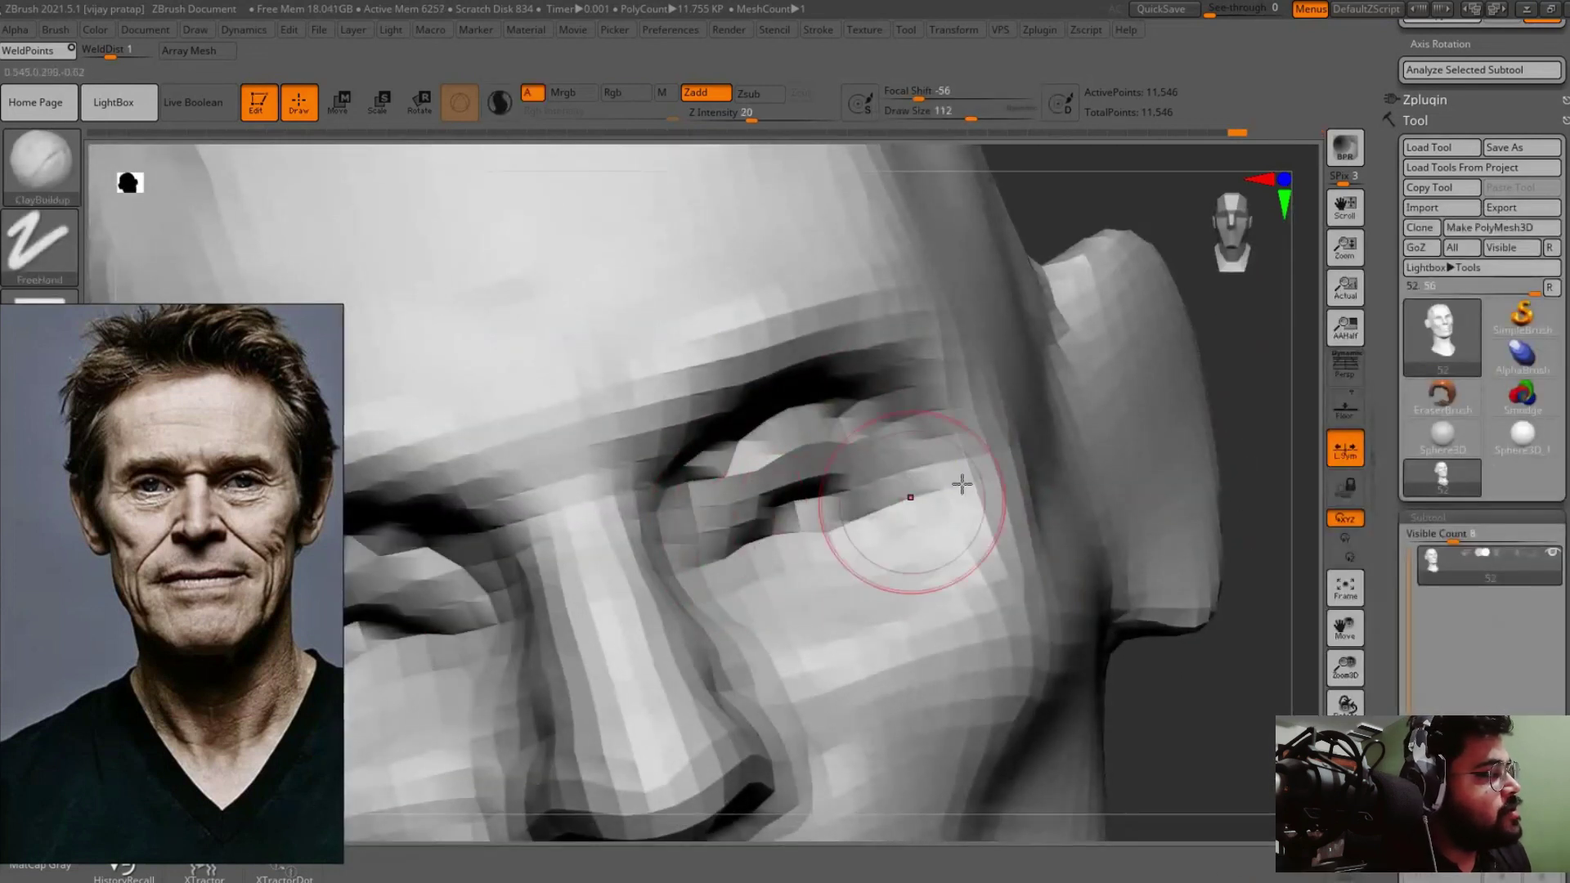
{"action": "left_click_drag", "start_coordinate": [1243, 524], "coordinate": [1156, 474], "text": "alt"}
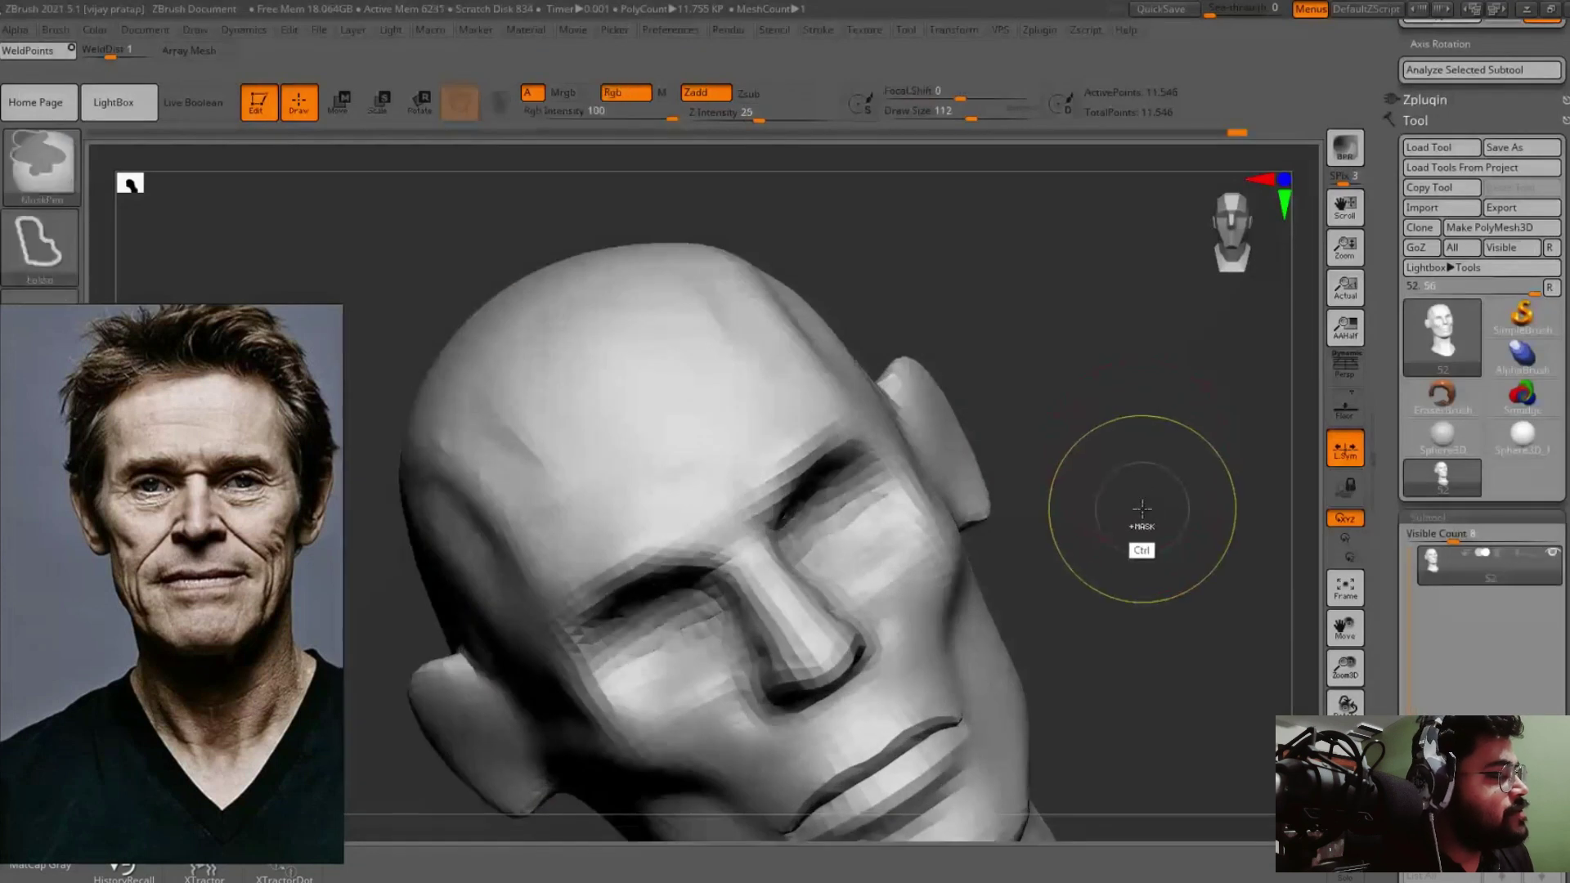
Show the wireframe on the head and remesh it with DynaMesh at a resolution of 72.
{"action": "left_click_drag", "start_coordinate": [1142, 509], "coordinate": [1088, 504], "text": "shift"}
{"action": "key", "text": "shift+f"}
{"action": "scroll", "coordinate": [1472, 409], "scroll_direction": "down", "scroll_amount": 10}
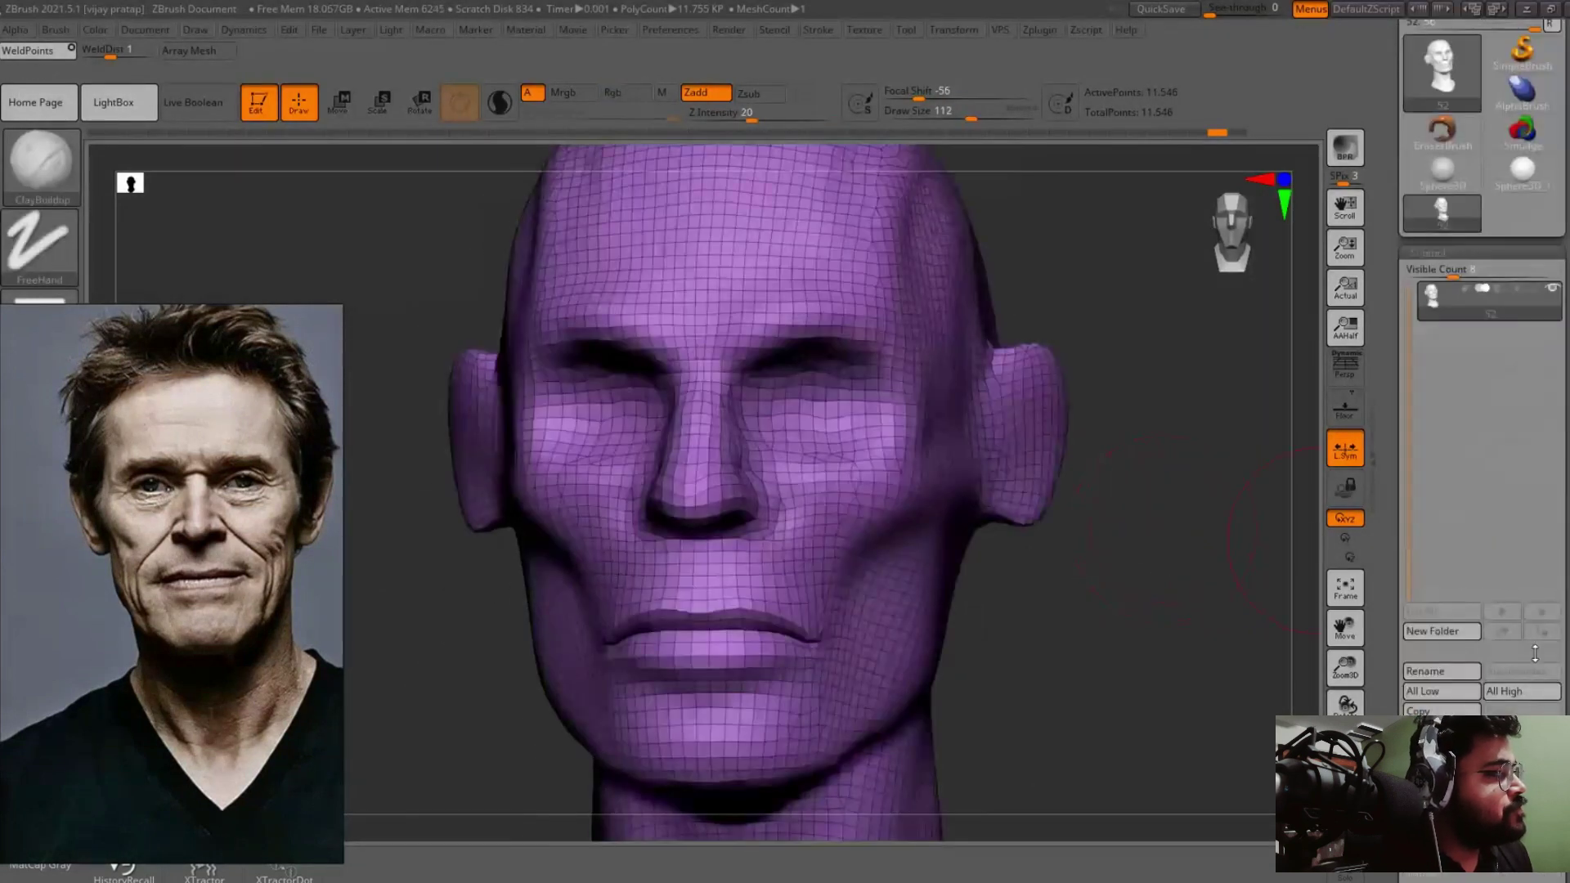
{"action": "left_click", "coordinate": [1439, 489]}
{"action": "type", "text": "128"}
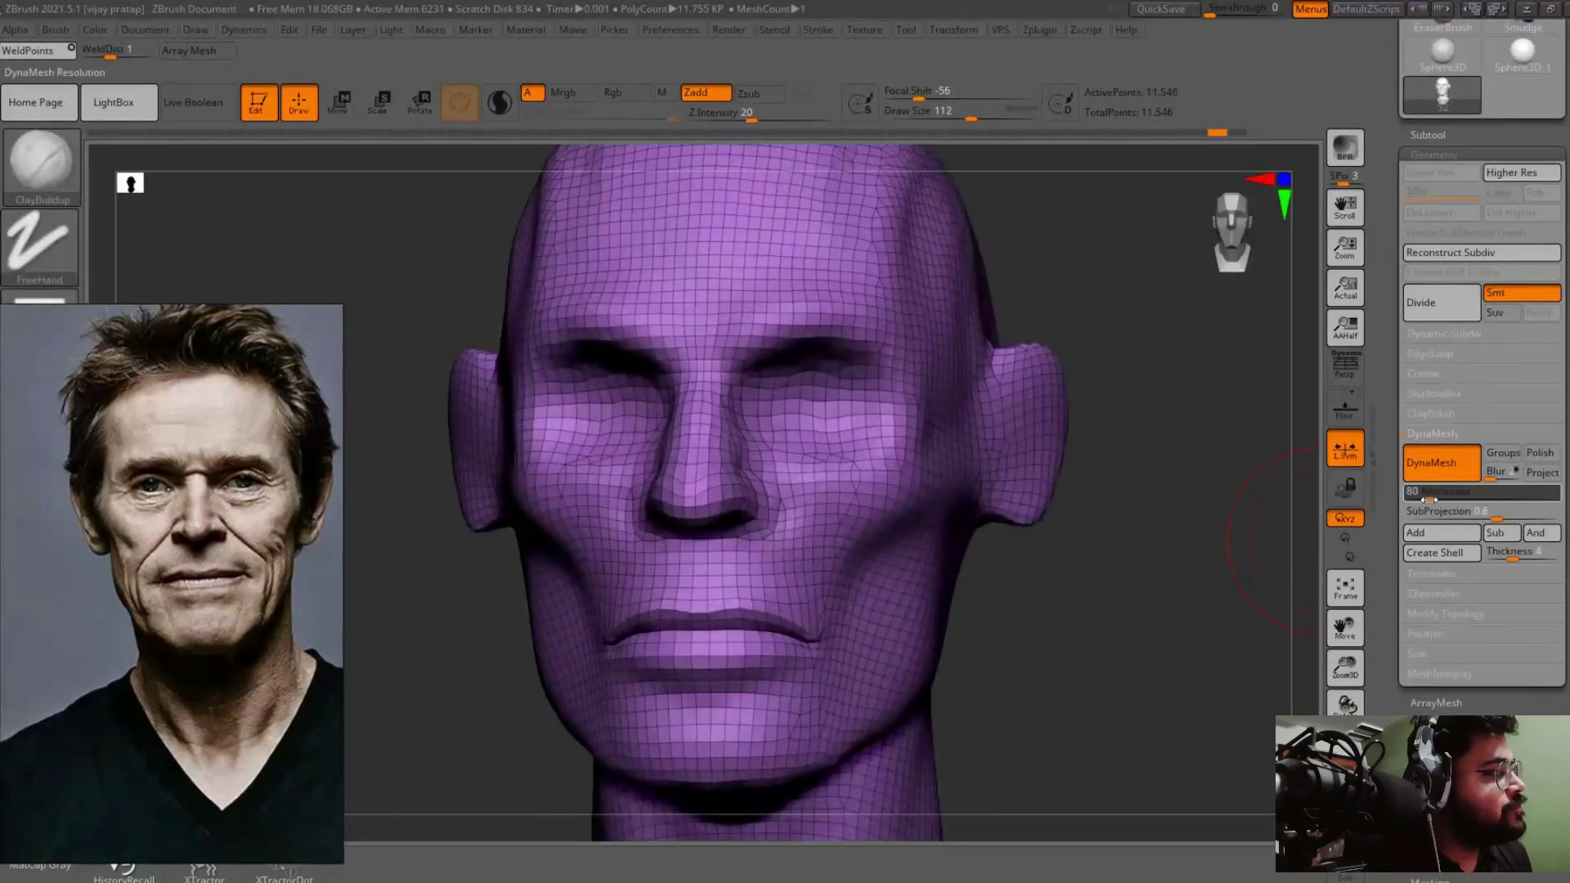
{"action": "key", "text": "Return"}
{"action": "mouse_move", "coordinate": [1178, 603]}
{"action": "left_mouse_down"}
{"action": "mouse_move", "coordinate": [1203, 578]}
{"action": "mouse_move", "coordinate": [1175, 477]}
{"action": "mouse_move", "coordinate": [1196, 398]}
{"action": "mouse_move", "coordinate": [1185, 309]}
{"action": "mouse_move", "coordinate": [736, 491]}
{"action": "left_mouse_up"}
Block in the upper and lower eyelids around the eye sockets with the ClayTubes brush at a draw size of 76.
{"action": "key", "text": "b"}
{"action": "key", "text": "c"}
{"action": "key", "text": "t"}
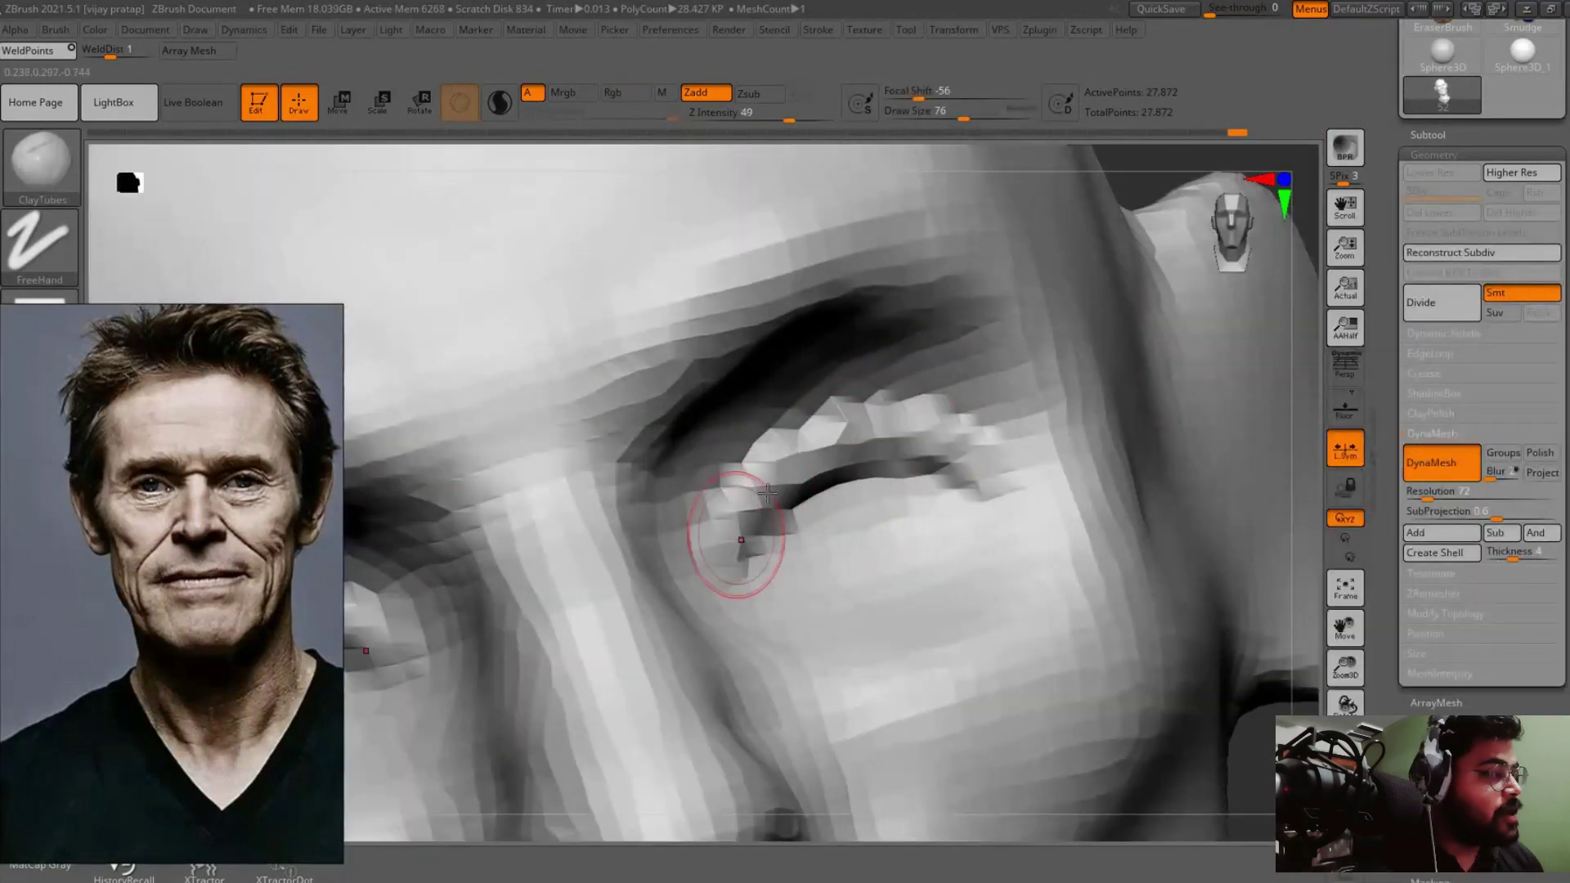
{"action": "left_click_drag", "start_coordinate": [981, 442], "coordinate": [799, 554]}
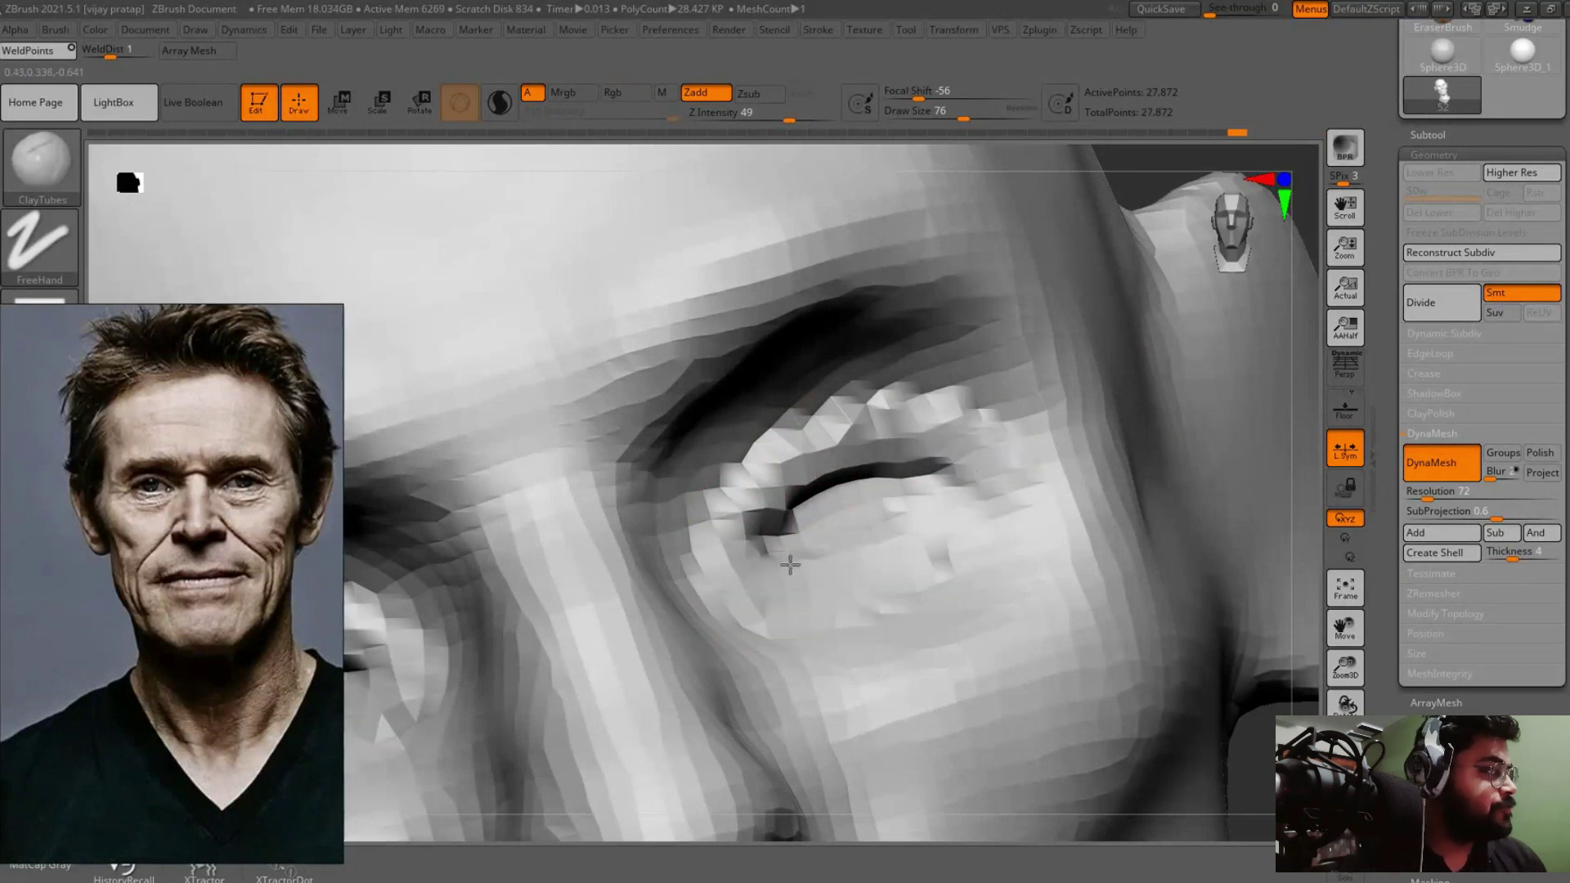
{"action": "key", "text": "f"}
{"action": "mouse_move", "coordinate": [1251, 638]}
{"action": "left_mouse_down"}
{"action": "mouse_move", "coordinate": [1104, 364]}
{"action": "mouse_move", "coordinate": [1096, 396]}
{"action": "left_mouse_up"}
Isolate the eye areas and shape the upper and lower eyelids with the Move brush at a draw size of 96.
{"action": "key", "text": "b"}
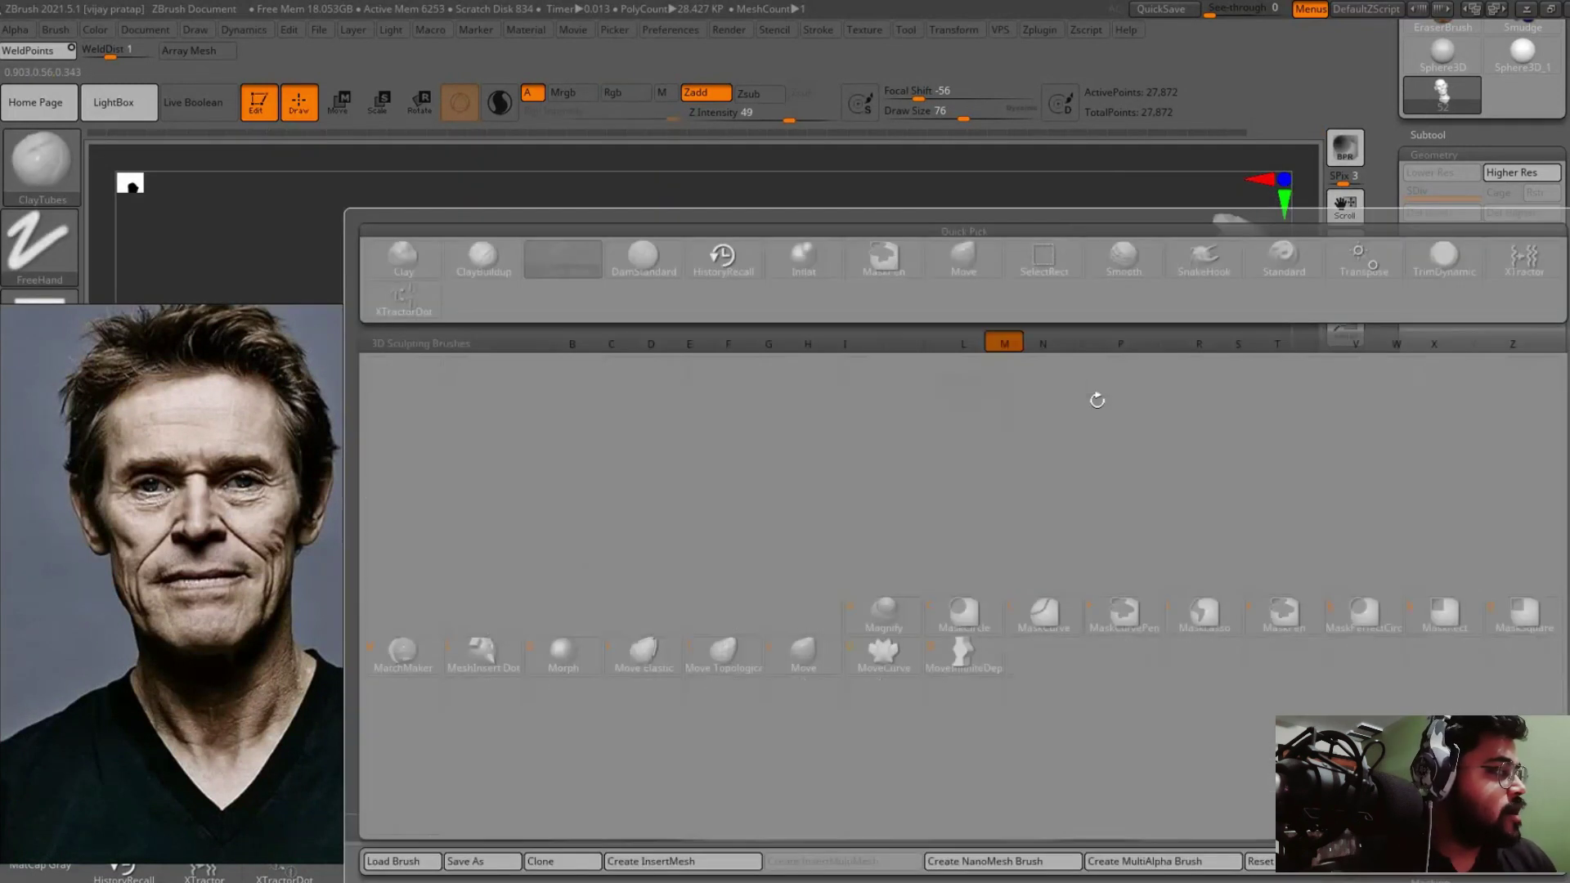
{"action": "key", "text": "m"}
{"action": "key", "text": "v"}
{"action": "mouse_move", "coordinate": [1038, 442]}
{"action": "left_mouse_down"}
{"action": "mouse_move", "coordinate": [1010, 475]}
{"action": "mouse_move", "coordinate": [1072, 305]}
{"action": "mouse_move", "coordinate": [1016, 406]}
{"action": "mouse_move", "coordinate": [1044, 597]}
{"action": "left_mouse_up"}
{"action": "left_click_drag", "start_coordinate": [896, 280], "coordinate": [1050, 479], "text": "ctrl+alt+shift"}
{"action": "left_click_drag", "start_coordinate": [1050, 479], "coordinate": [904, 584]}
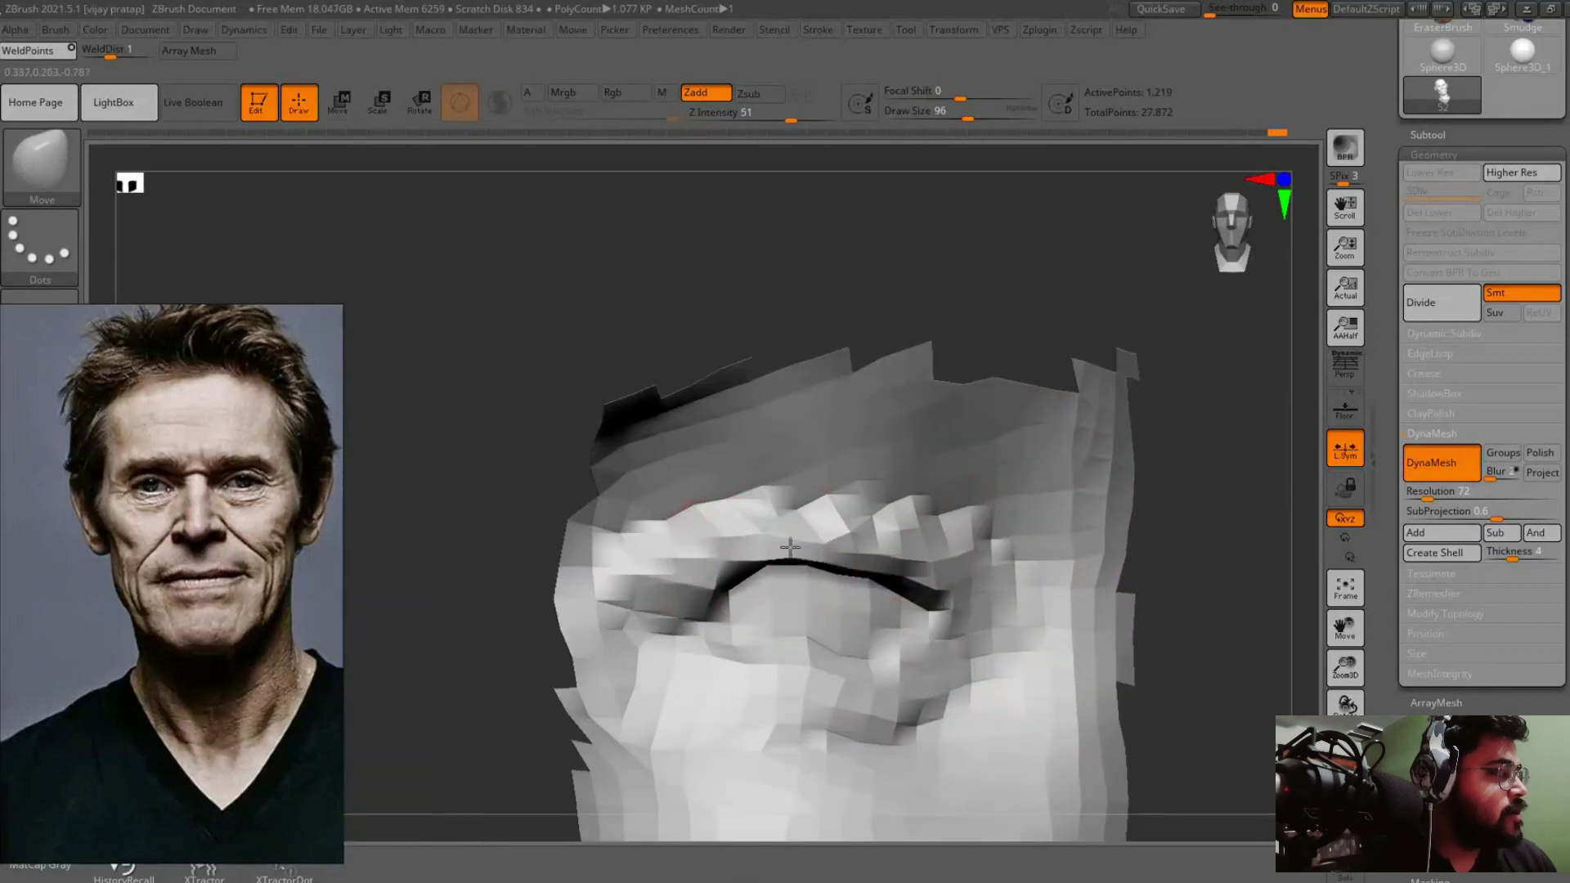
{"action": "left_click_drag", "start_coordinate": [1157, 400], "coordinate": [824, 614]}
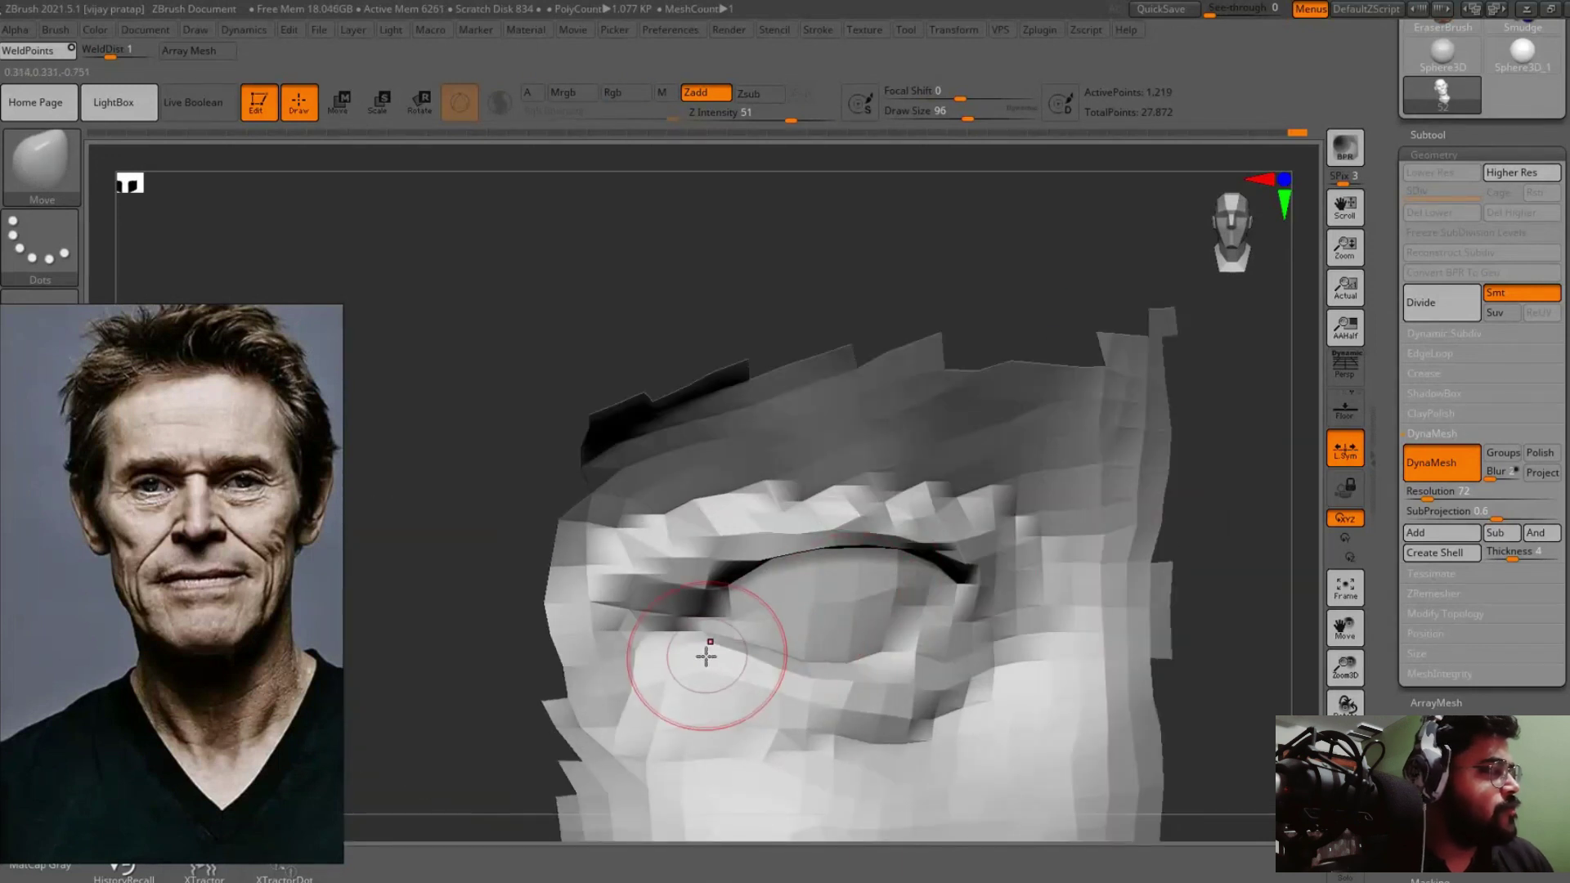
{"action": "left_click_drag", "start_coordinate": [665, 593], "coordinate": [813, 649]}
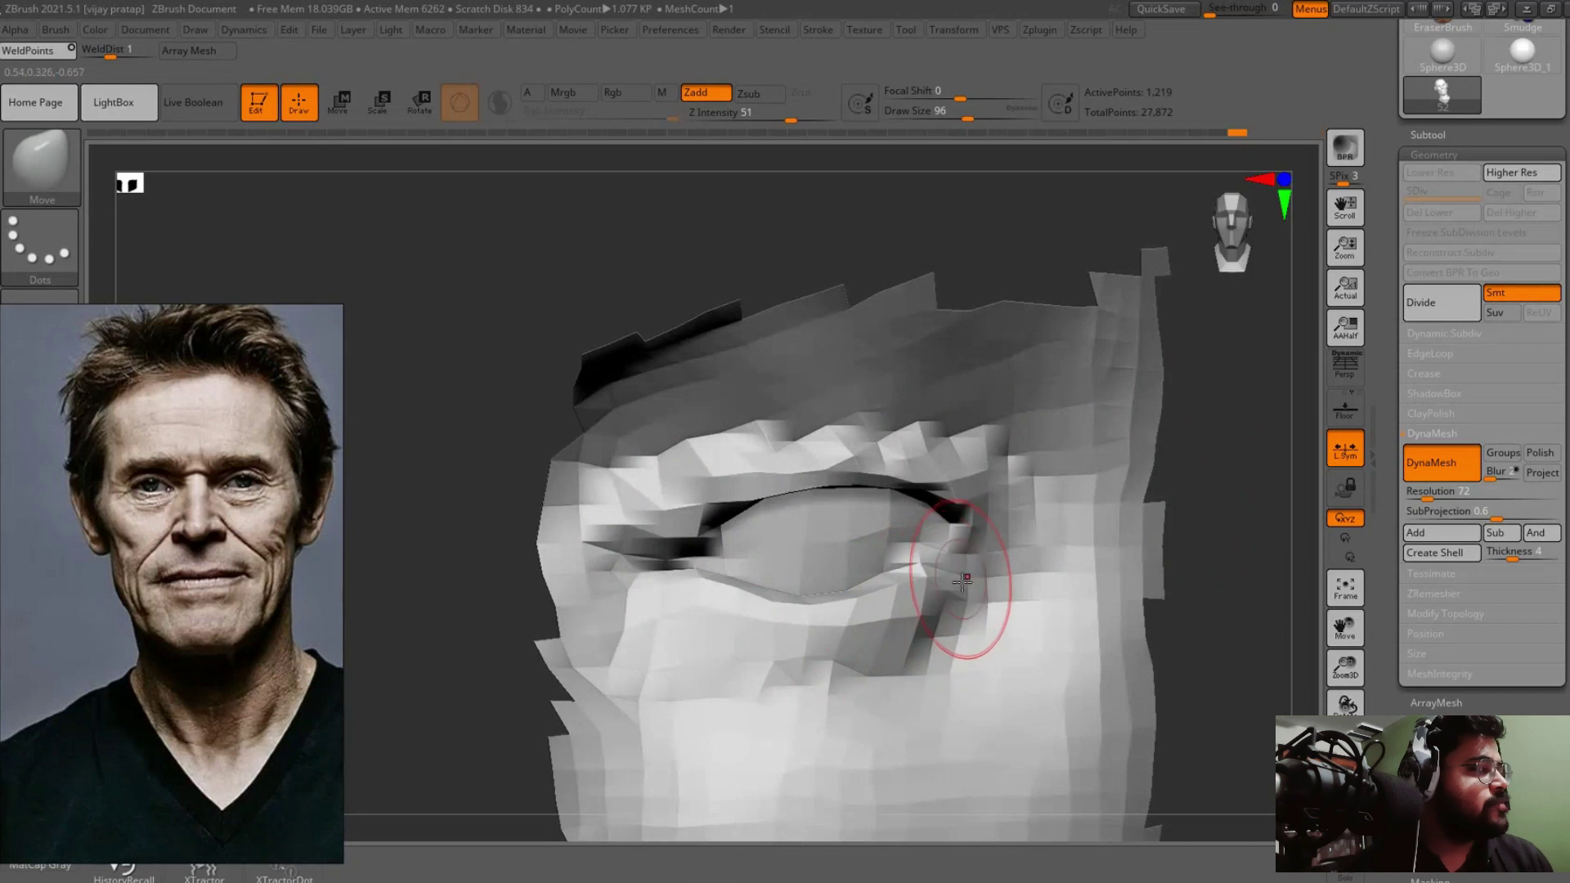
{"action": "key", "text": "f"}
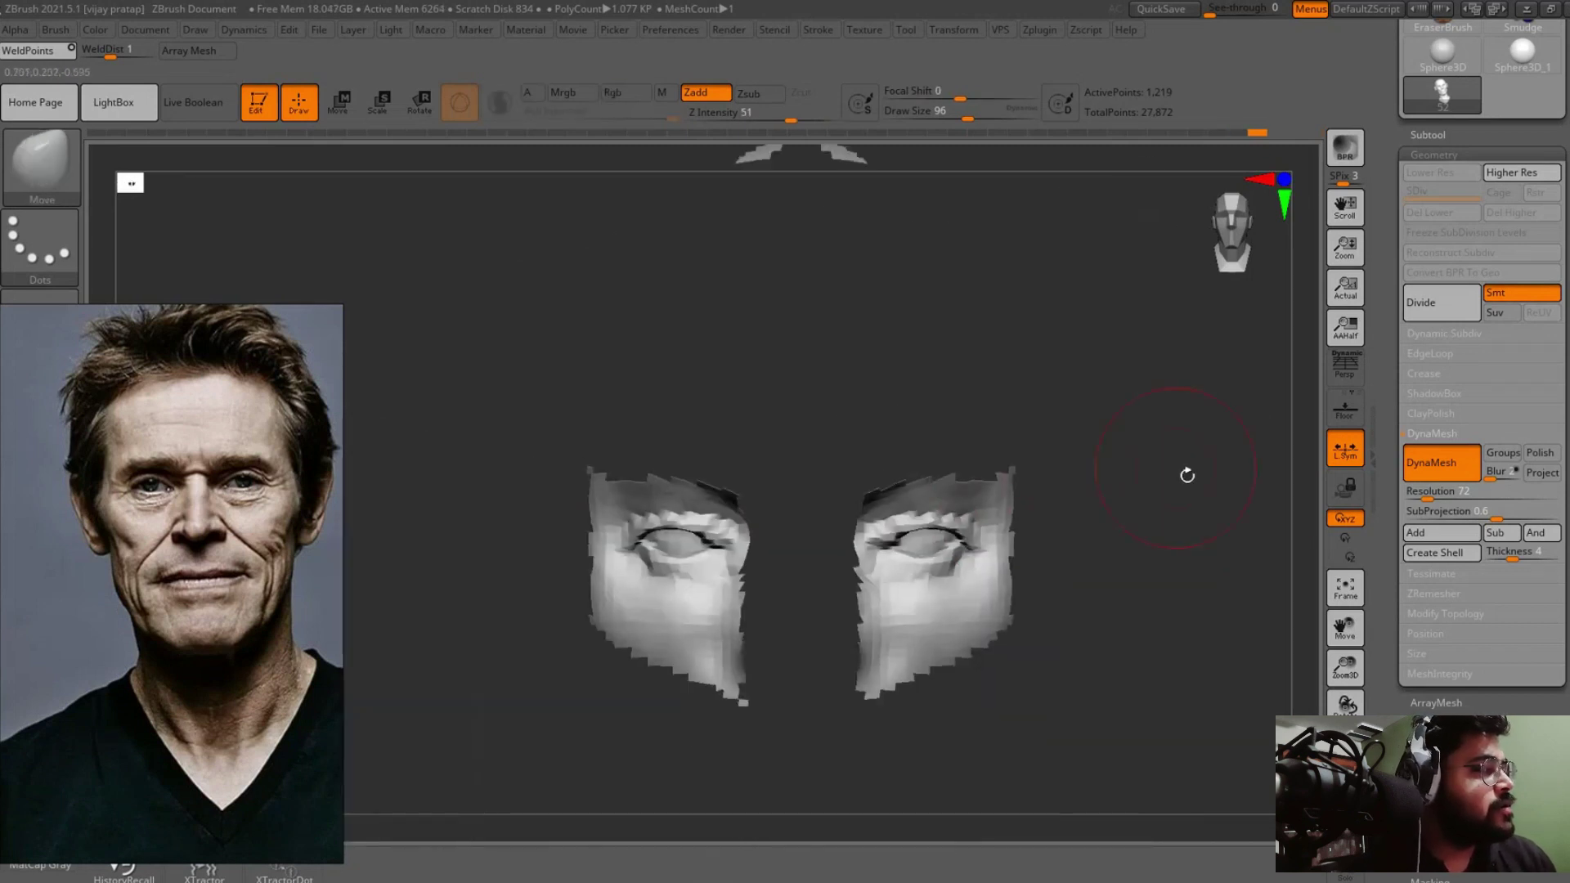
Unhide the whole head and adjust the eyelid opening and corners with the Move brush.
{"action": "left_click", "coordinate": [1200, 518], "text": "ctrl+shift"}
{"action": "left_click_drag", "start_coordinate": [1200, 518], "coordinate": [682, 540]}
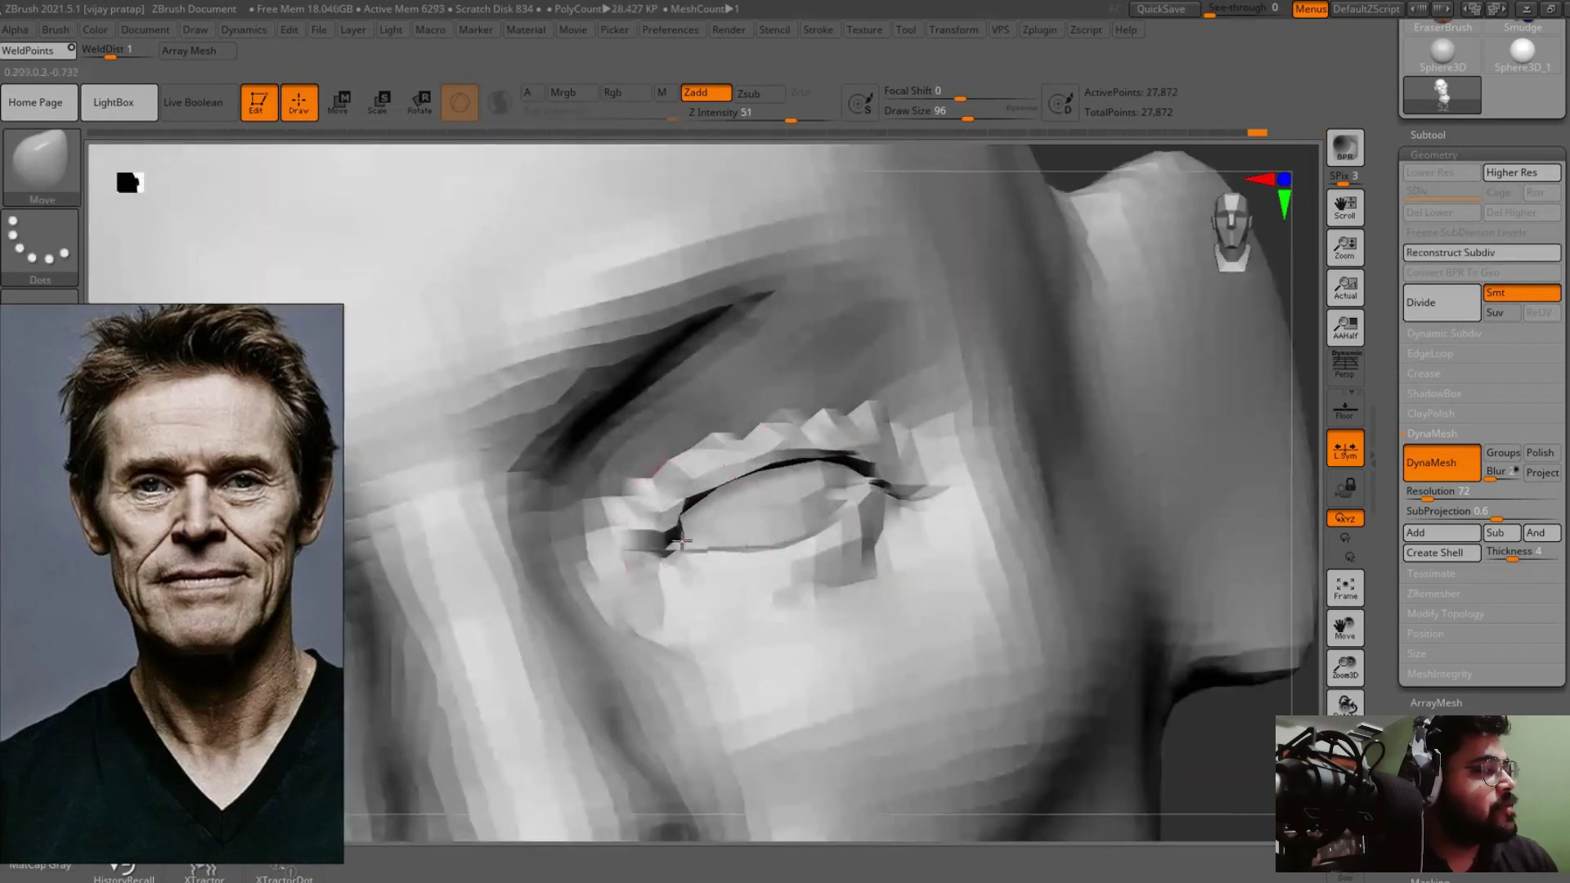
{"action": "mouse_move", "coordinate": [1132, 589]}
{"action": "left_mouse_down", "text": "alt"}
{"action": "mouse_move", "coordinate": [753, 420]}
{"action": "mouse_move", "coordinate": [806, 431]}
{"action": "mouse_move", "coordinate": [1156, 376]}
{"action": "mouse_move", "coordinate": [884, 642]}
{"action": "mouse_move", "coordinate": [820, 615]}
{"action": "mouse_move", "coordinate": [913, 572]}
{"action": "left_mouse_up", "text": "alt"}
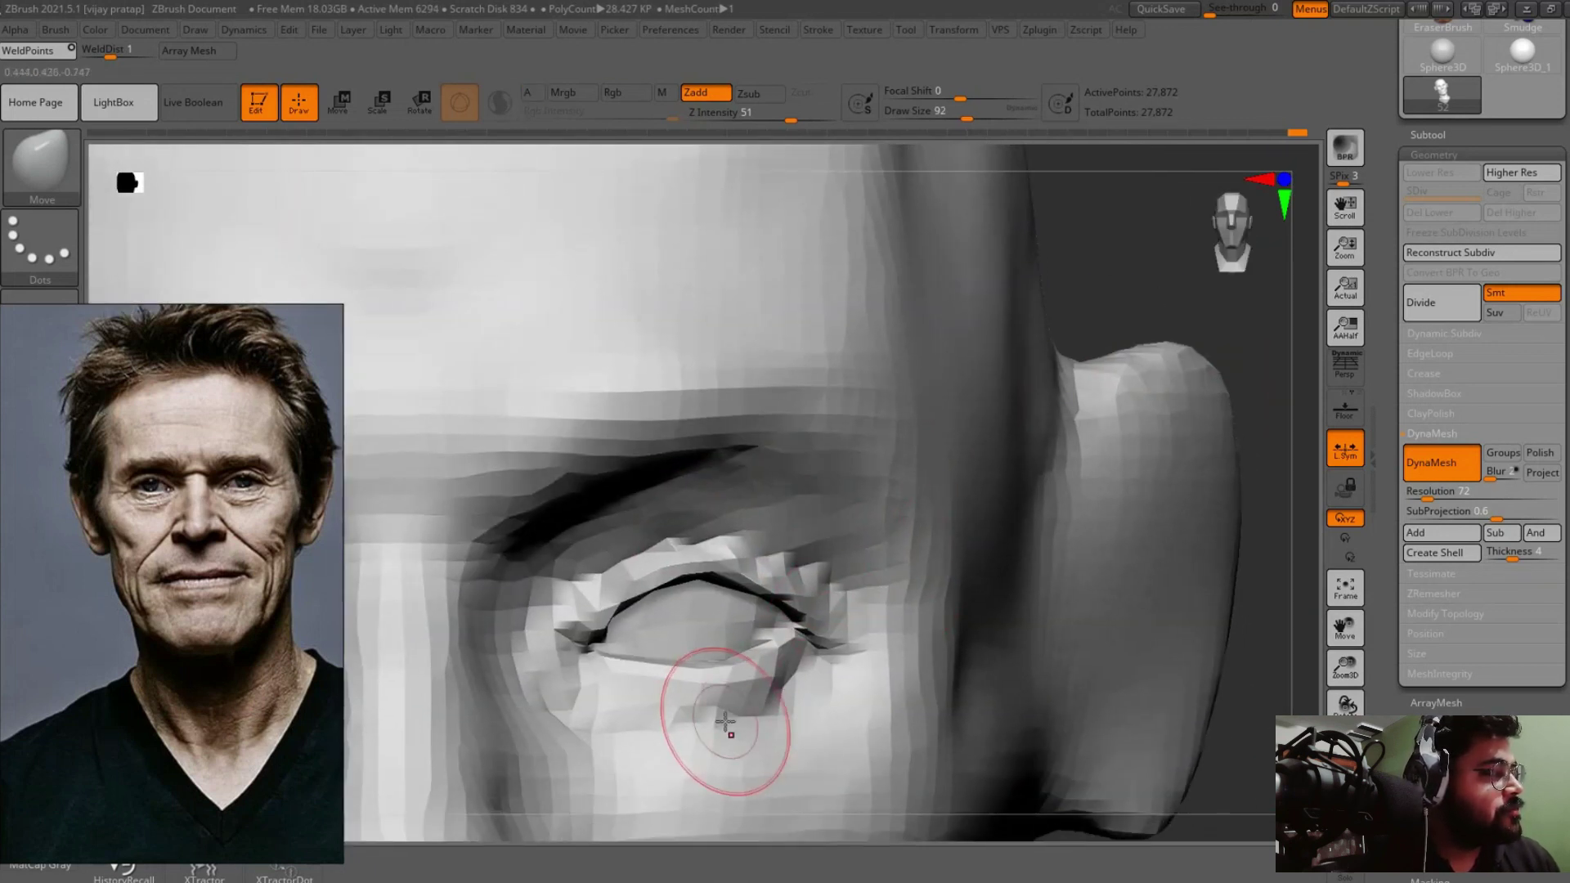
{"action": "mouse_move", "coordinate": [725, 721]}
{"action": "left_mouse_down", "text": "alt"}
{"action": "mouse_move", "coordinate": [670, 655]}
{"action": "mouse_move", "coordinate": [579, 651]}
{"action": "left_mouse_up", "text": "alt"}
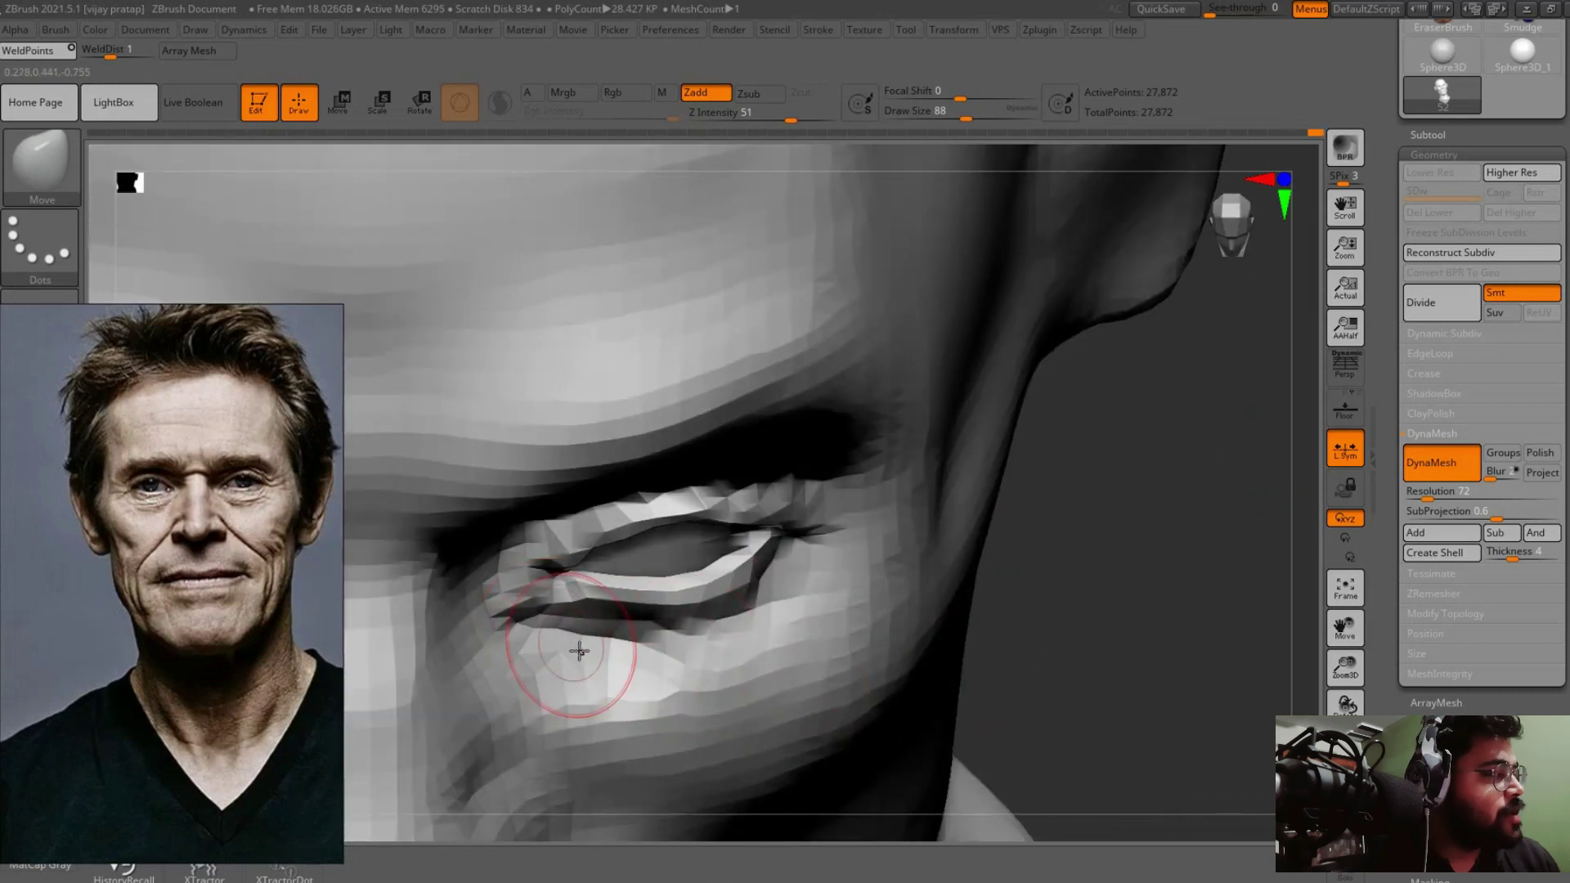
Refine the lower eyelid's rim and outer corner with the Move brush at a draw size of 52.
{"action": "left_click_drag", "start_coordinate": [1055, 572], "coordinate": [1027, 556]}
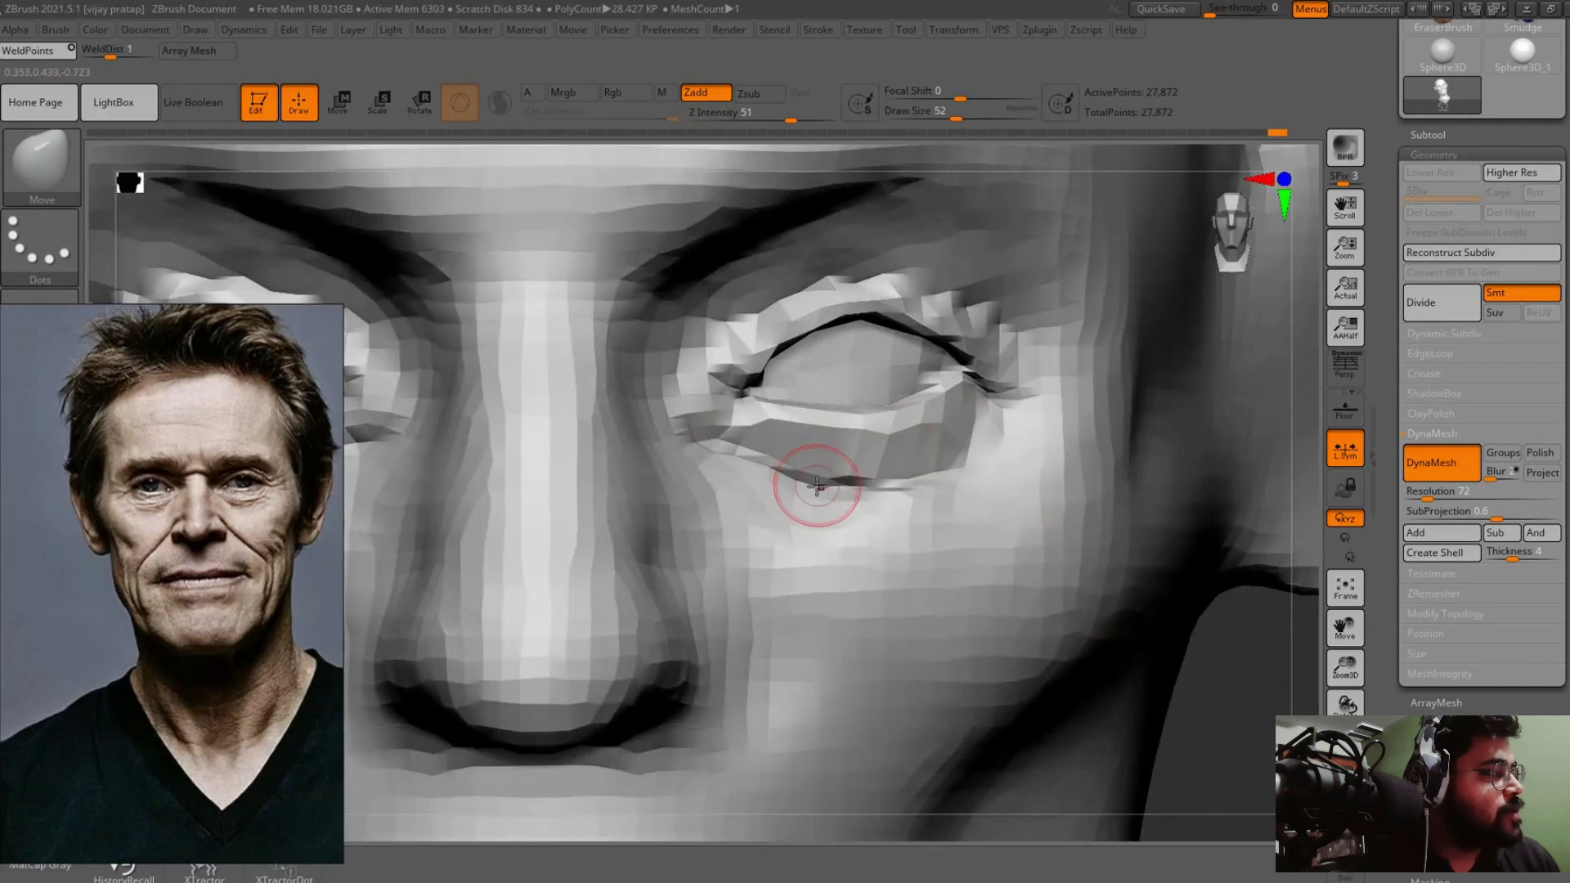
{"action": "left_click_drag", "start_coordinate": [705, 424], "coordinate": [762, 521], "text": "alt"}
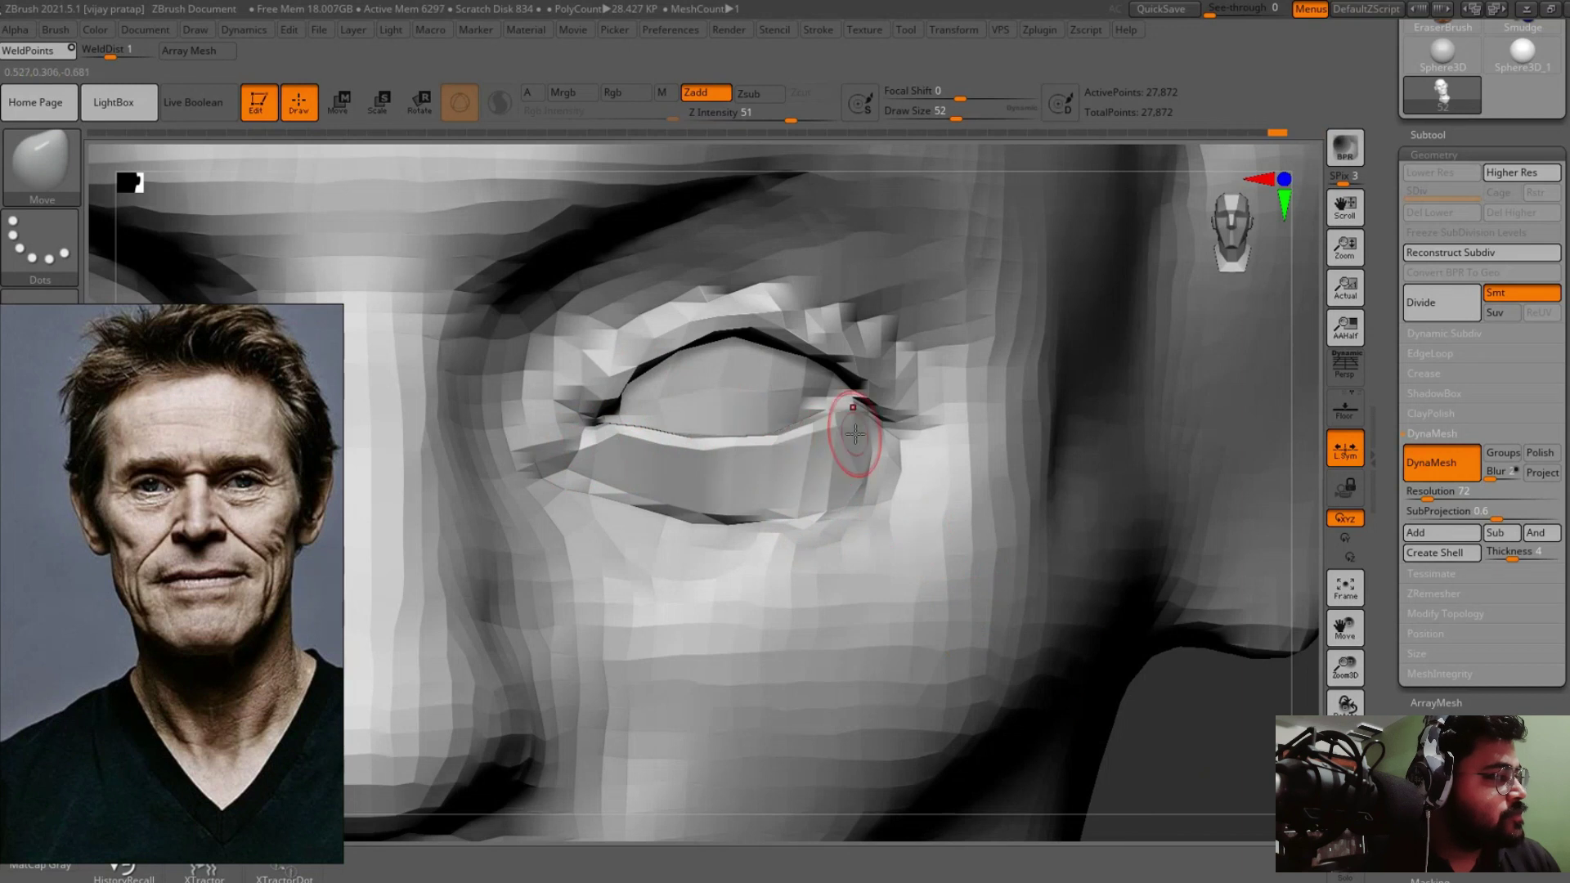
{"action": "mouse_move", "coordinate": [855, 401]}
{"action": "left_mouse_down", "text": "alt"}
{"action": "mouse_move", "coordinate": [1171, 445]}
{"action": "mouse_move", "coordinate": [1020, 582]}
{"action": "mouse_move", "coordinate": [716, 464]}
{"action": "mouse_move", "coordinate": [713, 491]}
{"action": "mouse_move", "coordinate": [859, 502]}
{"action": "left_mouse_up", "text": "alt"}
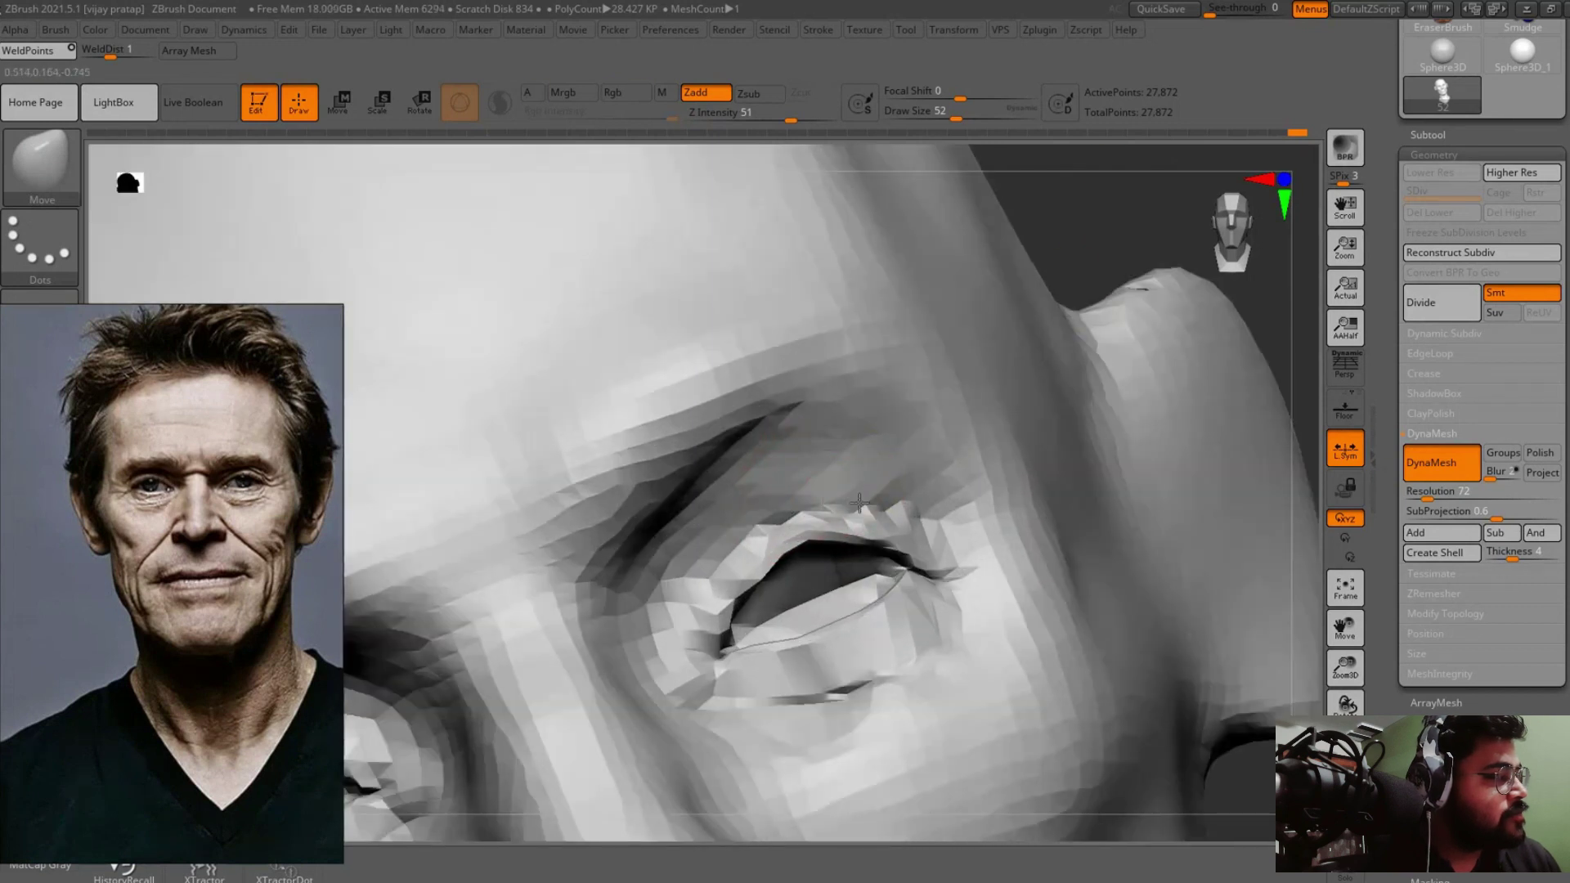
Save the head sculpt as a ZBrush tool in the Face_2 folder.
{"action": "key", "text": "f"}
{"action": "mouse_move", "coordinate": [1087, 455]}
{"action": "left_mouse_down"}
{"action": "mouse_move", "coordinate": [1128, 522]}
{"action": "mouse_move", "coordinate": [1109, 567]}
{"action": "left_mouse_up"}
{"action": "key", "text": "ctrl+s"}
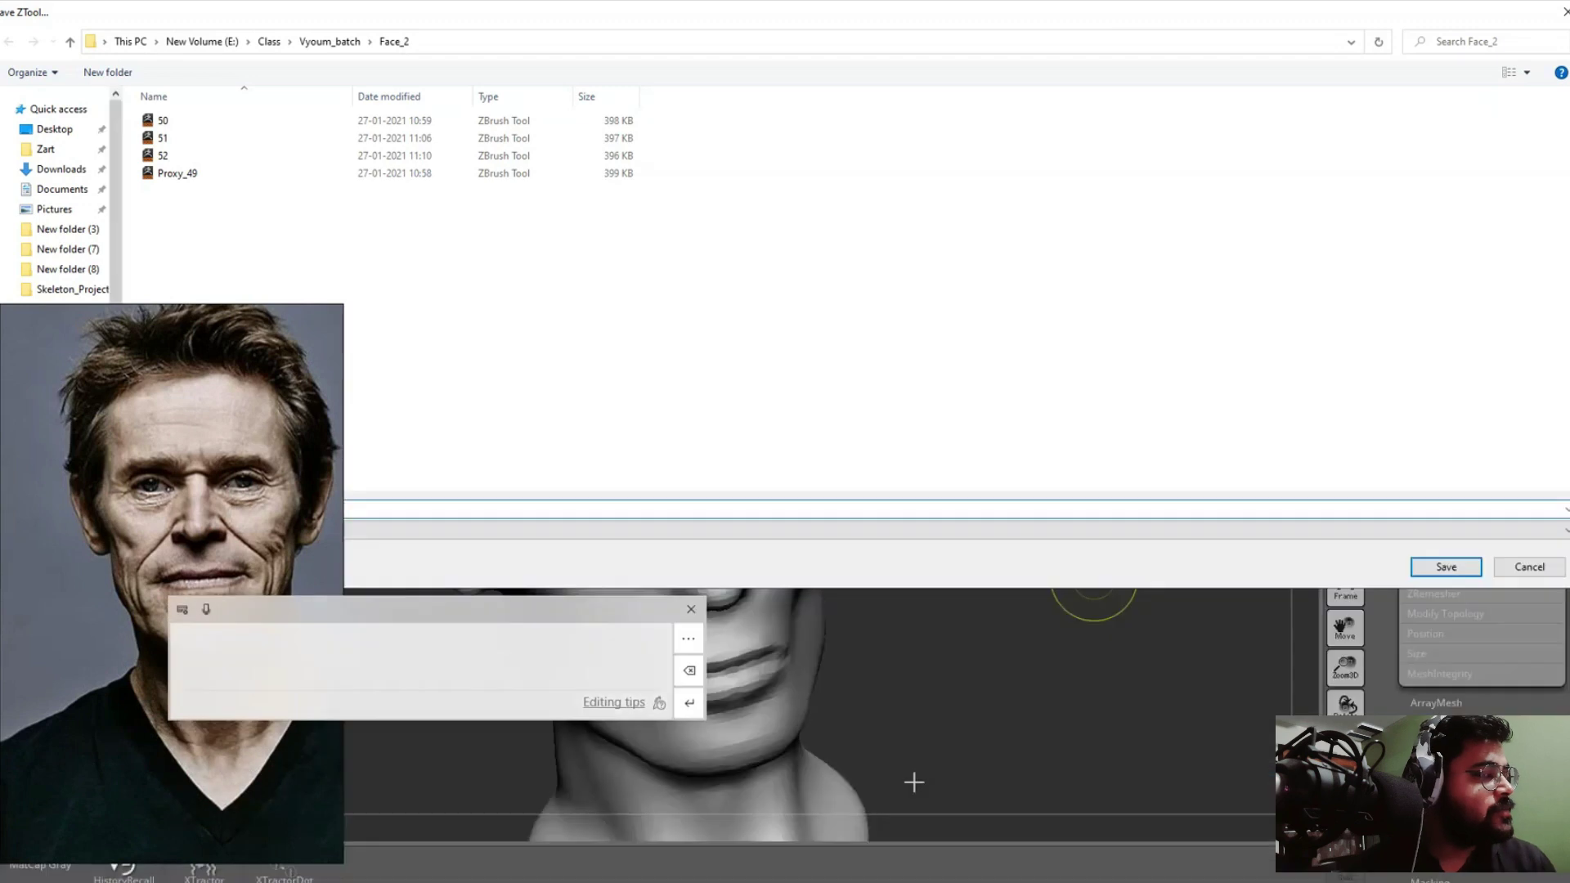
{"action": "key", "text": "Return"}
Build up the philtrum, cheek folds and cheekbones with the ClayBuildup brush at a draw size of 64.
{"action": "mouse_move", "coordinate": [1061, 427]}
{"action": "left_mouse_down"}
{"action": "mouse_move", "coordinate": [1167, 473]}
{"action": "mouse_move", "coordinate": [1127, 440]}
{"action": "mouse_move", "coordinate": [944, 487]}
{"action": "left_mouse_up"}
{"action": "key", "text": "b"}
{"action": "left_click_drag", "start_coordinate": [1220, 369], "coordinate": [851, 529], "text": "alt"}
{"action": "key", "text": "b"}
{"action": "key", "text": "c"}
{"action": "key", "text": "b"}
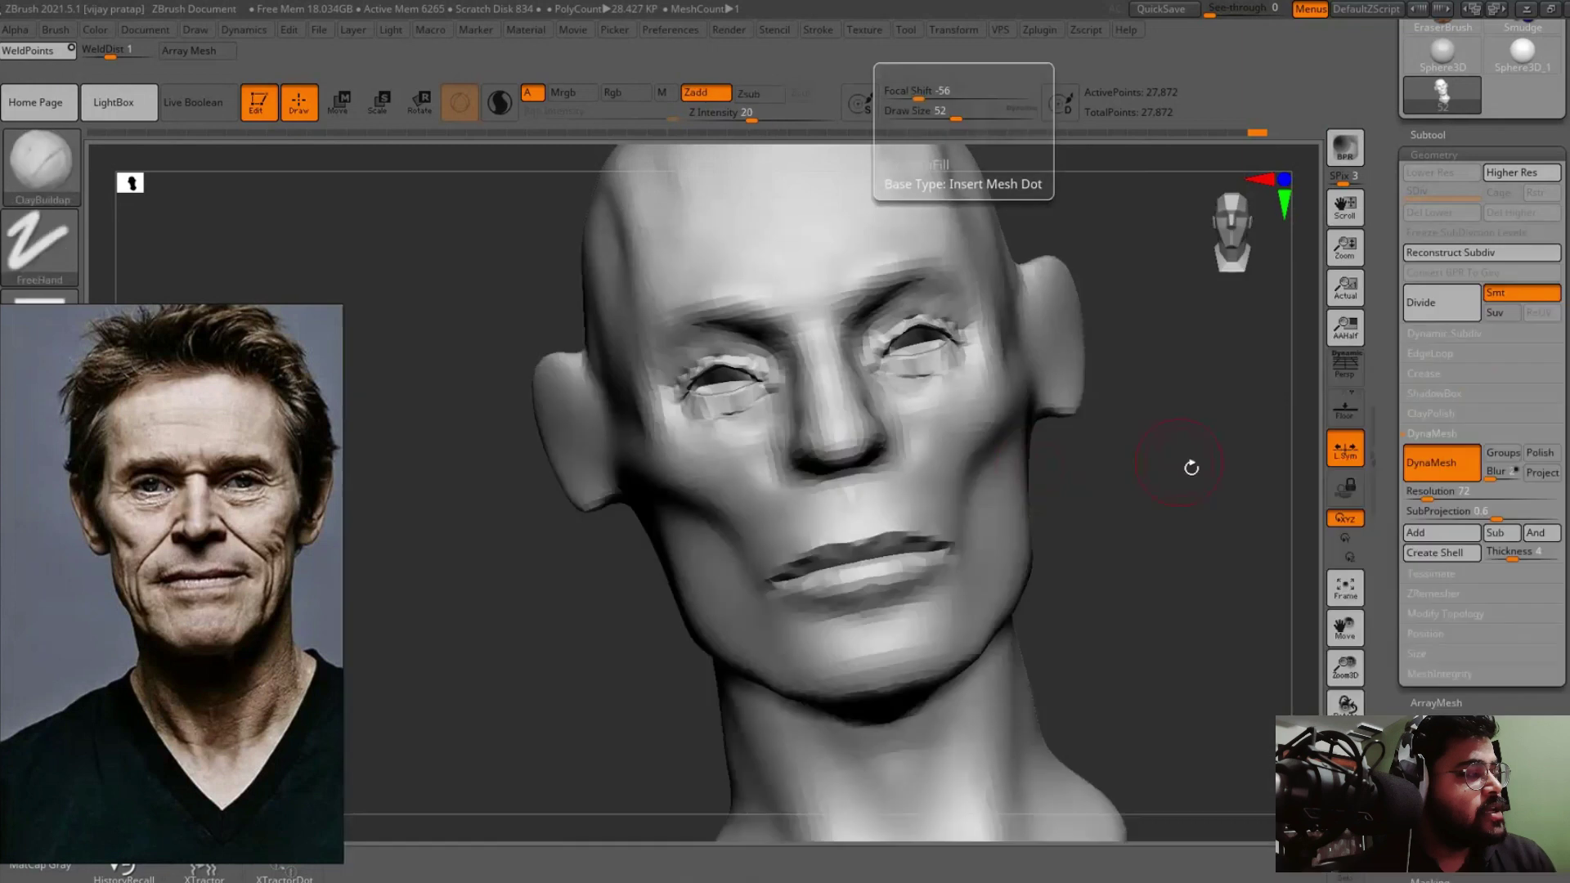
{"action": "left_click_drag", "start_coordinate": [1192, 463], "coordinate": [845, 478], "text": "alt"}
{"action": "left_click_drag", "start_coordinate": [1192, 474], "coordinate": [887, 575], "text": "alt"}
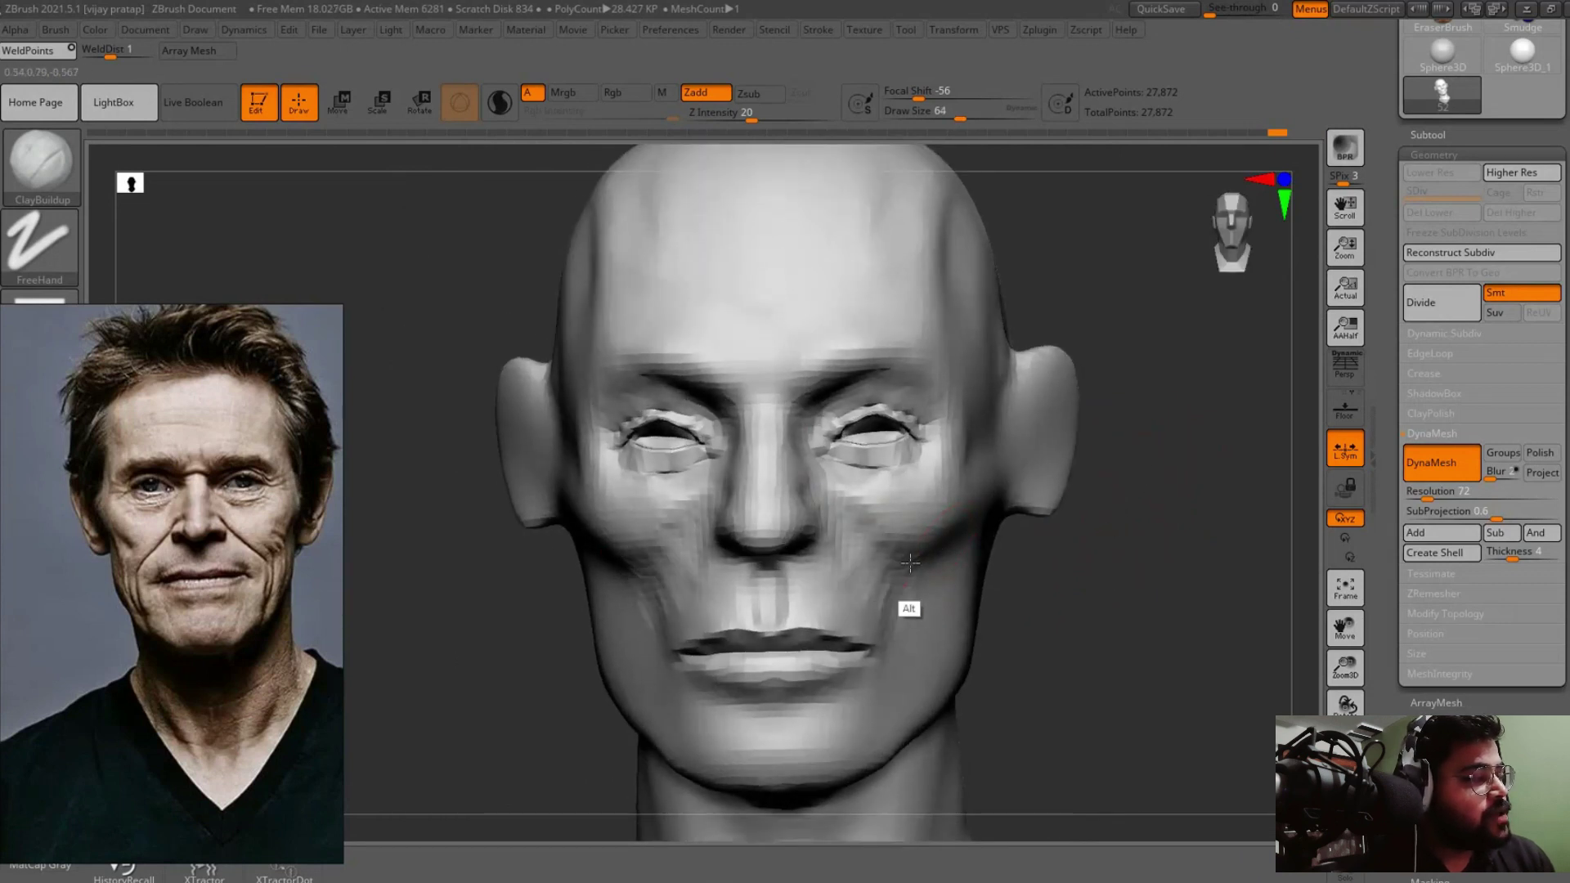
{"action": "left_click_drag", "start_coordinate": [1170, 483], "coordinate": [1005, 521], "text": "alt"}
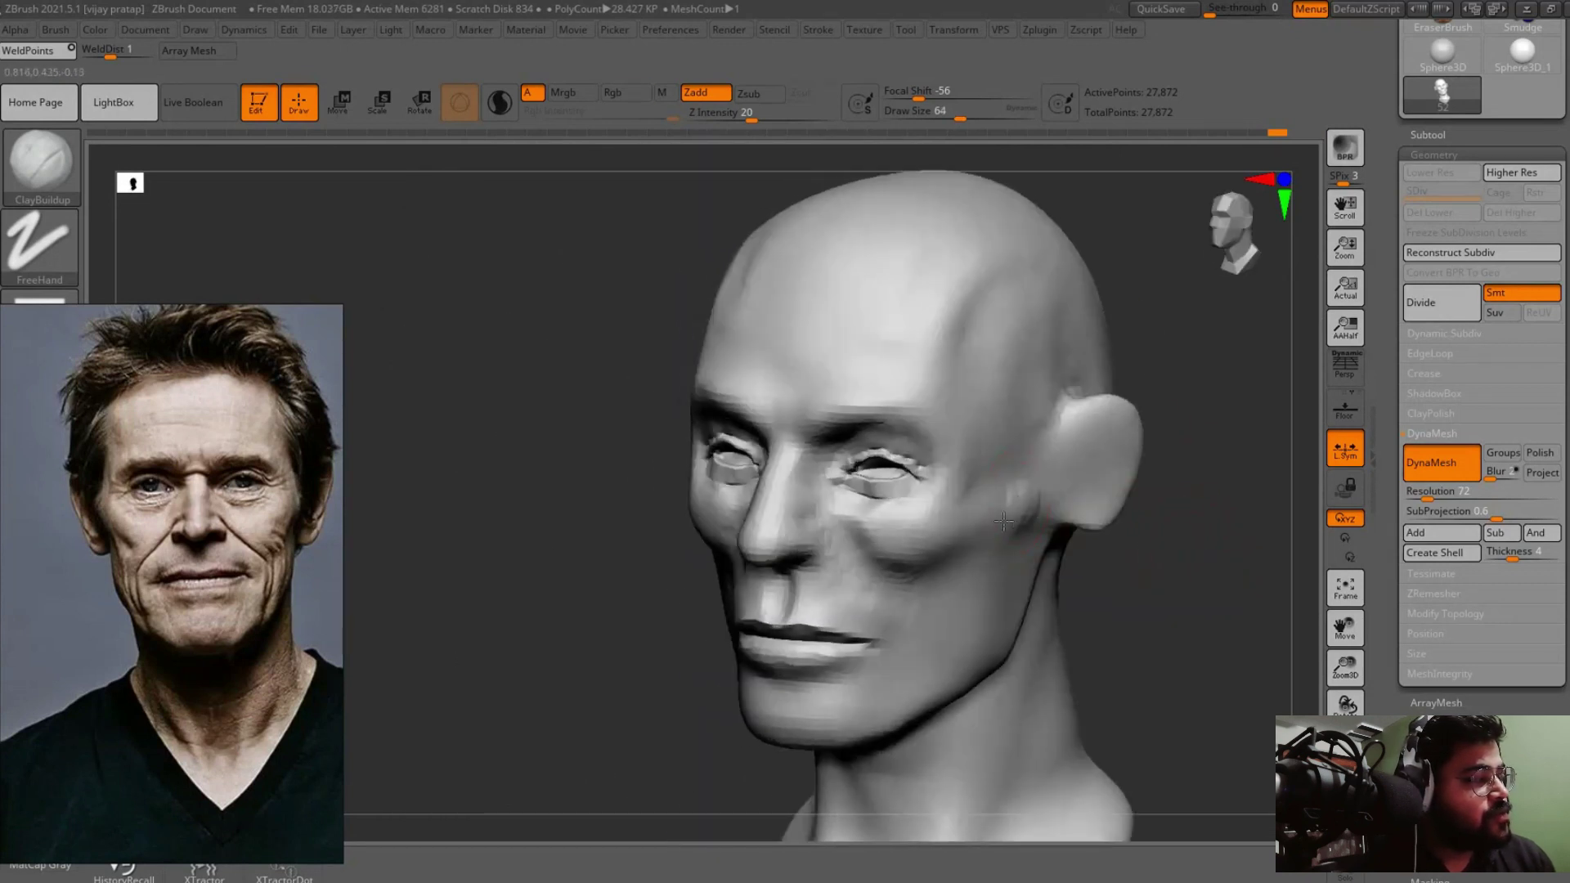
Sculpt the brow furrows, mouth corners, area under the lower lip and chin with ClayBuildup at a draw size of 72, smoothing the strokes.
{"action": "mouse_move", "coordinate": [1202, 472]}
{"action": "left_mouse_down"}
{"action": "mouse_move", "coordinate": [908, 563]}
{"action": "mouse_move", "coordinate": [1071, 508]}
{"action": "mouse_move", "coordinate": [1191, 630]}
{"action": "mouse_move", "coordinate": [1086, 467]}
{"action": "mouse_move", "coordinate": [1189, 431]}
{"action": "mouse_move", "coordinate": [733, 494]}
{"action": "mouse_move", "coordinate": [1122, 386]}
{"action": "mouse_move", "coordinate": [793, 498]}
{"action": "mouse_move", "coordinate": [903, 413]}
{"action": "mouse_move", "coordinate": [726, 515]}
{"action": "left_mouse_up"}
{"action": "key", "text": "shift"}
{"action": "mouse_move", "coordinate": [774, 414]}
{"action": "left_mouse_down"}
{"action": "mouse_move", "coordinate": [1020, 434]}
{"action": "mouse_move", "coordinate": [741, 472]}
{"action": "mouse_move", "coordinate": [869, 470]}
{"action": "mouse_move", "coordinate": [1055, 400]}
{"action": "mouse_move", "coordinate": [1087, 421]}
{"action": "mouse_move", "coordinate": [749, 533]}
{"action": "mouse_move", "coordinate": [1136, 427]}
{"action": "mouse_move", "coordinate": [1097, 537]}
{"action": "mouse_move", "coordinate": [1167, 642]}
{"action": "mouse_move", "coordinate": [1191, 342]}
{"action": "mouse_move", "coordinate": [1244, 421]}
{"action": "mouse_move", "coordinate": [1036, 441]}
{"action": "left_mouse_up"}
{"action": "left_click_drag", "start_coordinate": [1121, 572], "coordinate": [703, 477]}
{"action": "key", "text": "f"}
{"action": "mouse_move", "coordinate": [1059, 438]}
{"action": "left_mouse_down"}
{"action": "mouse_move", "coordinate": [862, 561]}
{"action": "mouse_move", "coordinate": [834, 599]}
{"action": "mouse_move", "coordinate": [976, 550]}
{"action": "mouse_move", "coordinate": [985, 518]}
{"action": "left_mouse_up"}
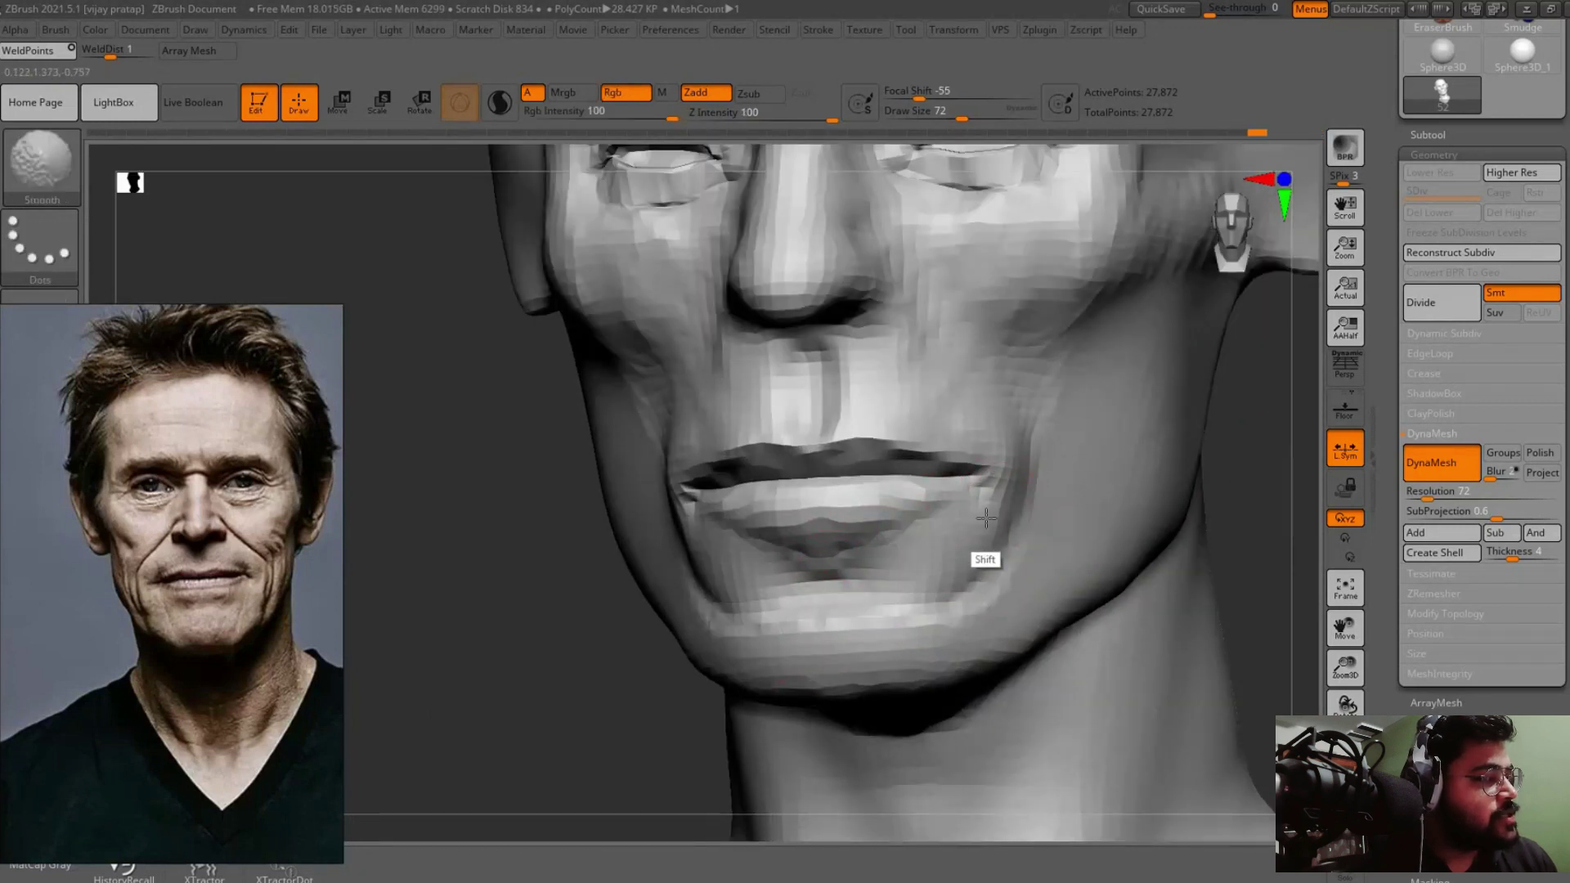
{"action": "key", "text": "f"}
{"action": "mouse_move", "coordinate": [870, 603]}
{"action": "left_mouse_down"}
{"action": "mouse_move", "coordinate": [1116, 417]}
{"action": "mouse_move", "coordinate": [1034, 621]}
{"action": "mouse_move", "coordinate": [926, 637]}
{"action": "mouse_move", "coordinate": [1195, 499]}
{"action": "left_mouse_up"}
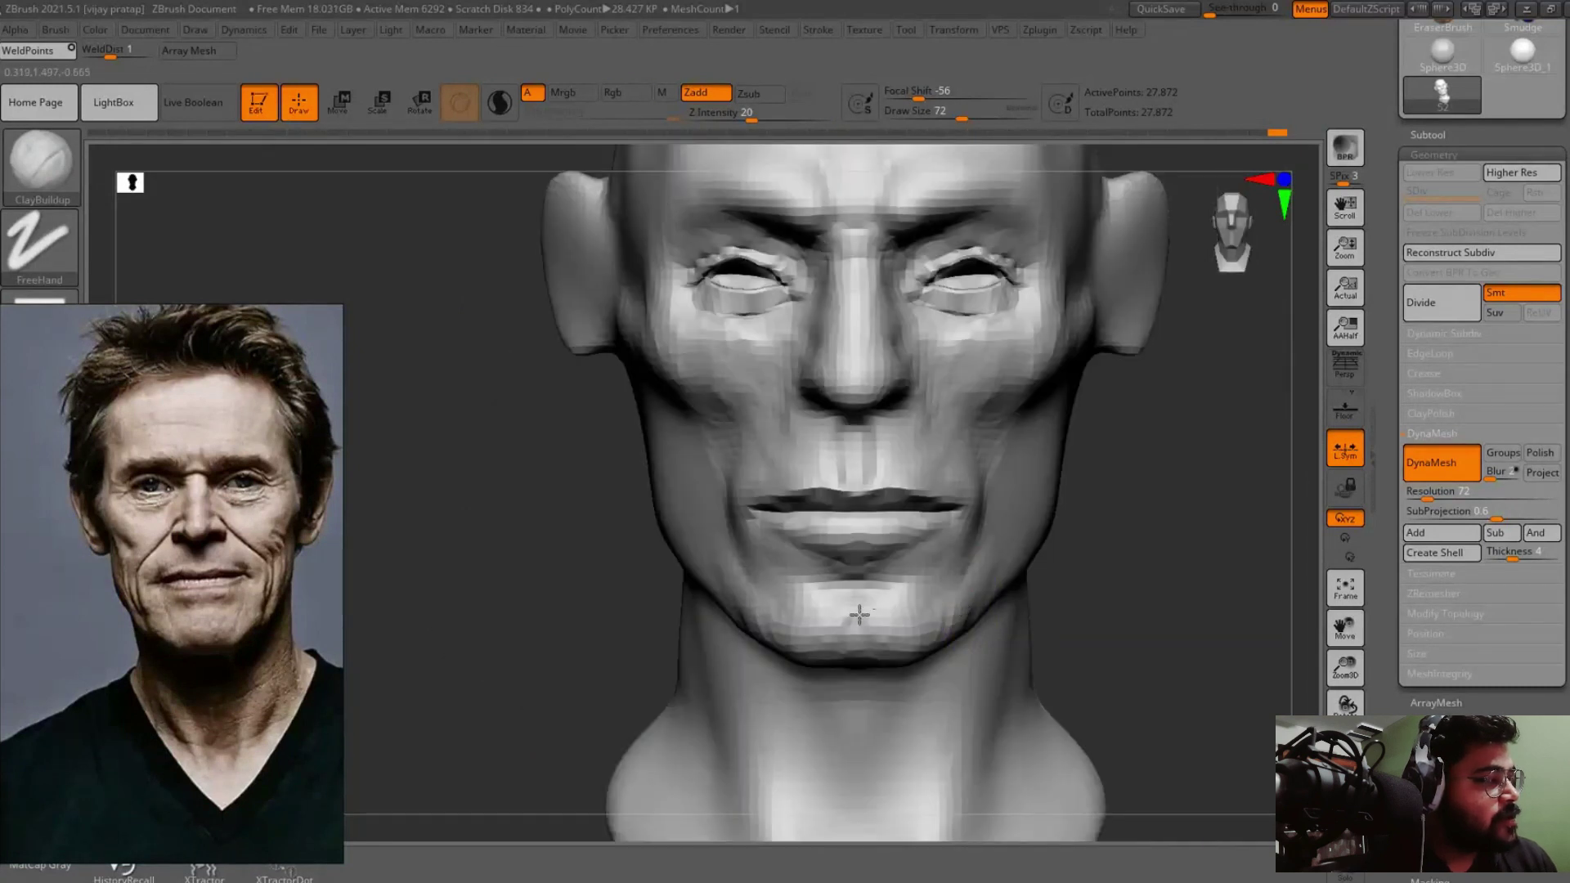
Define the nasolabial folds, cheek hollows and jaw muscles with the ClayBuildup brush at a draw size of 72.
{"action": "key", "text": "f"}
{"action": "left_click_drag", "start_coordinate": [1041, 543], "coordinate": [819, 427]}
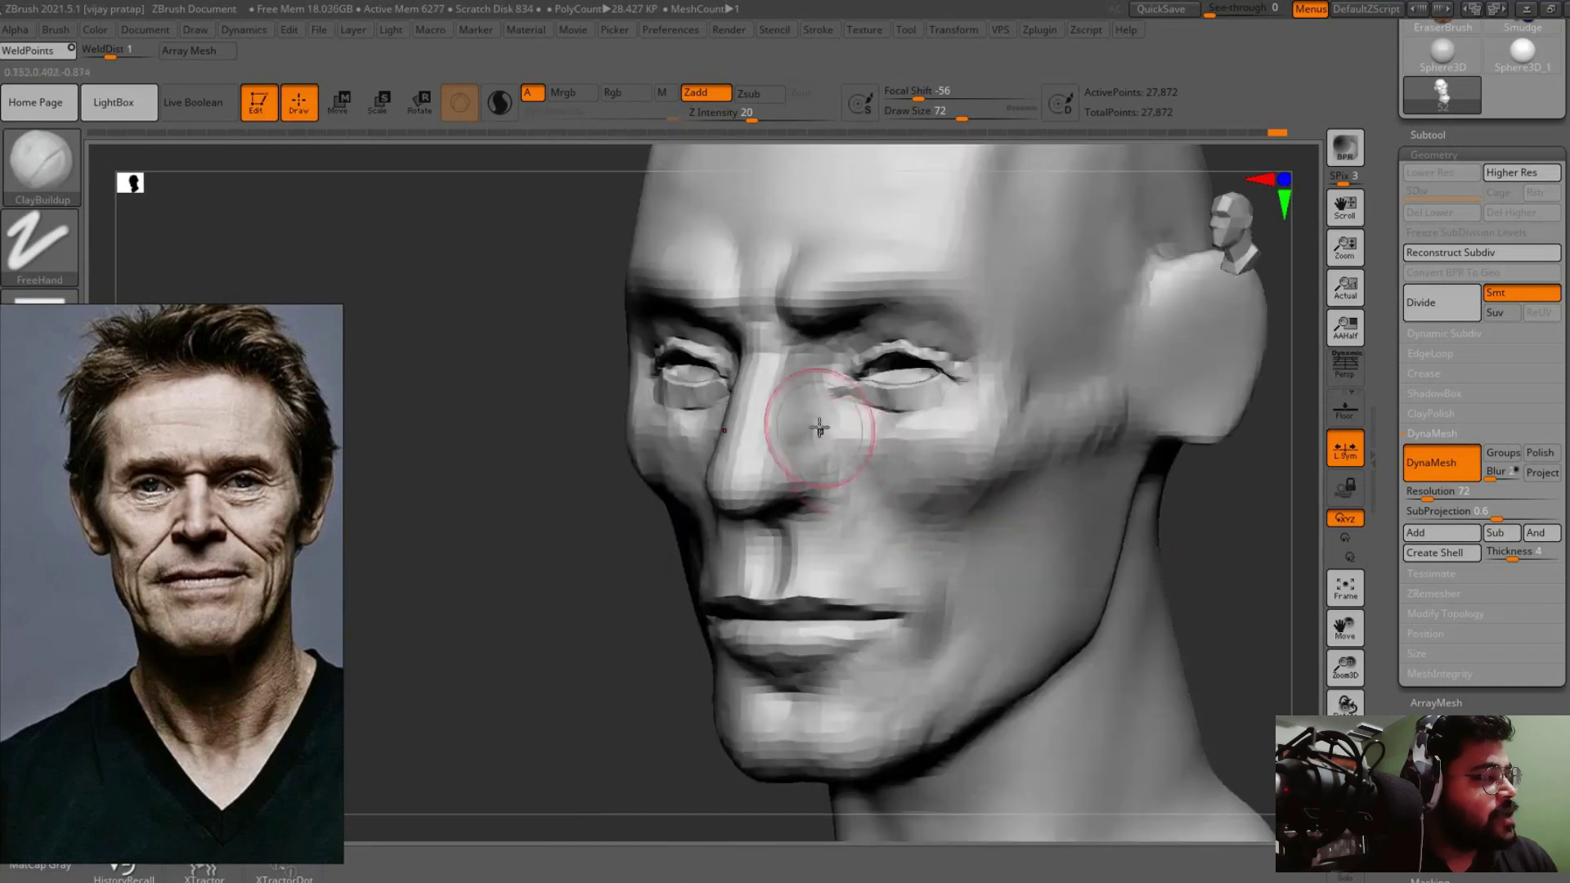
{"action": "key", "text": "f"}
{"action": "left_click_drag", "start_coordinate": [1211, 544], "coordinate": [809, 468]}
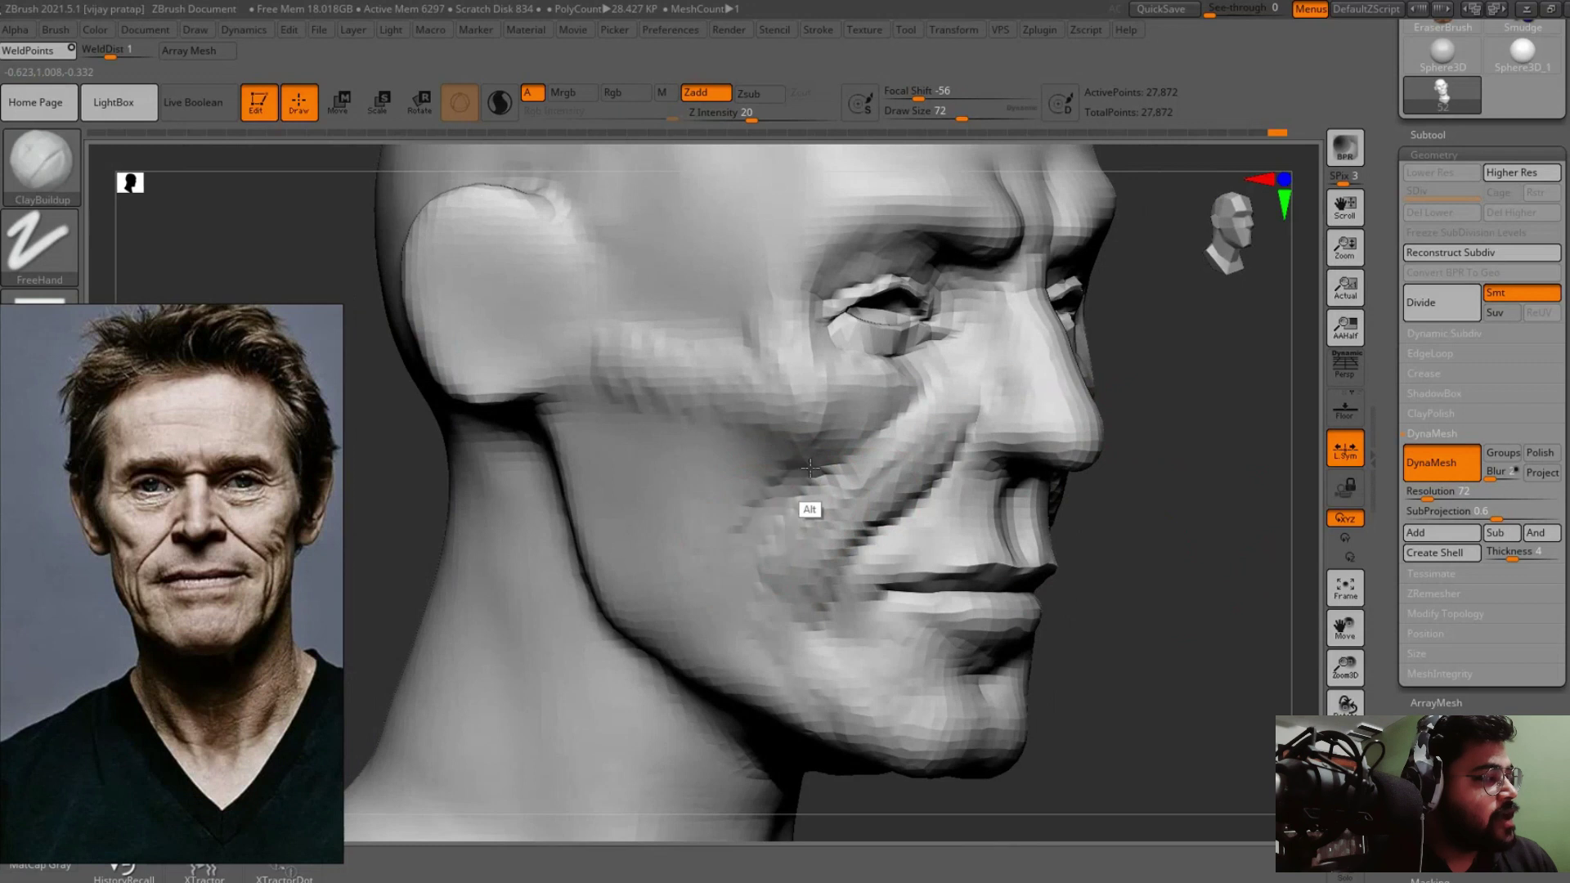
{"action": "key", "text": "f"}
{"action": "left_click_drag", "start_coordinate": [1104, 456], "coordinate": [1097, 521]}
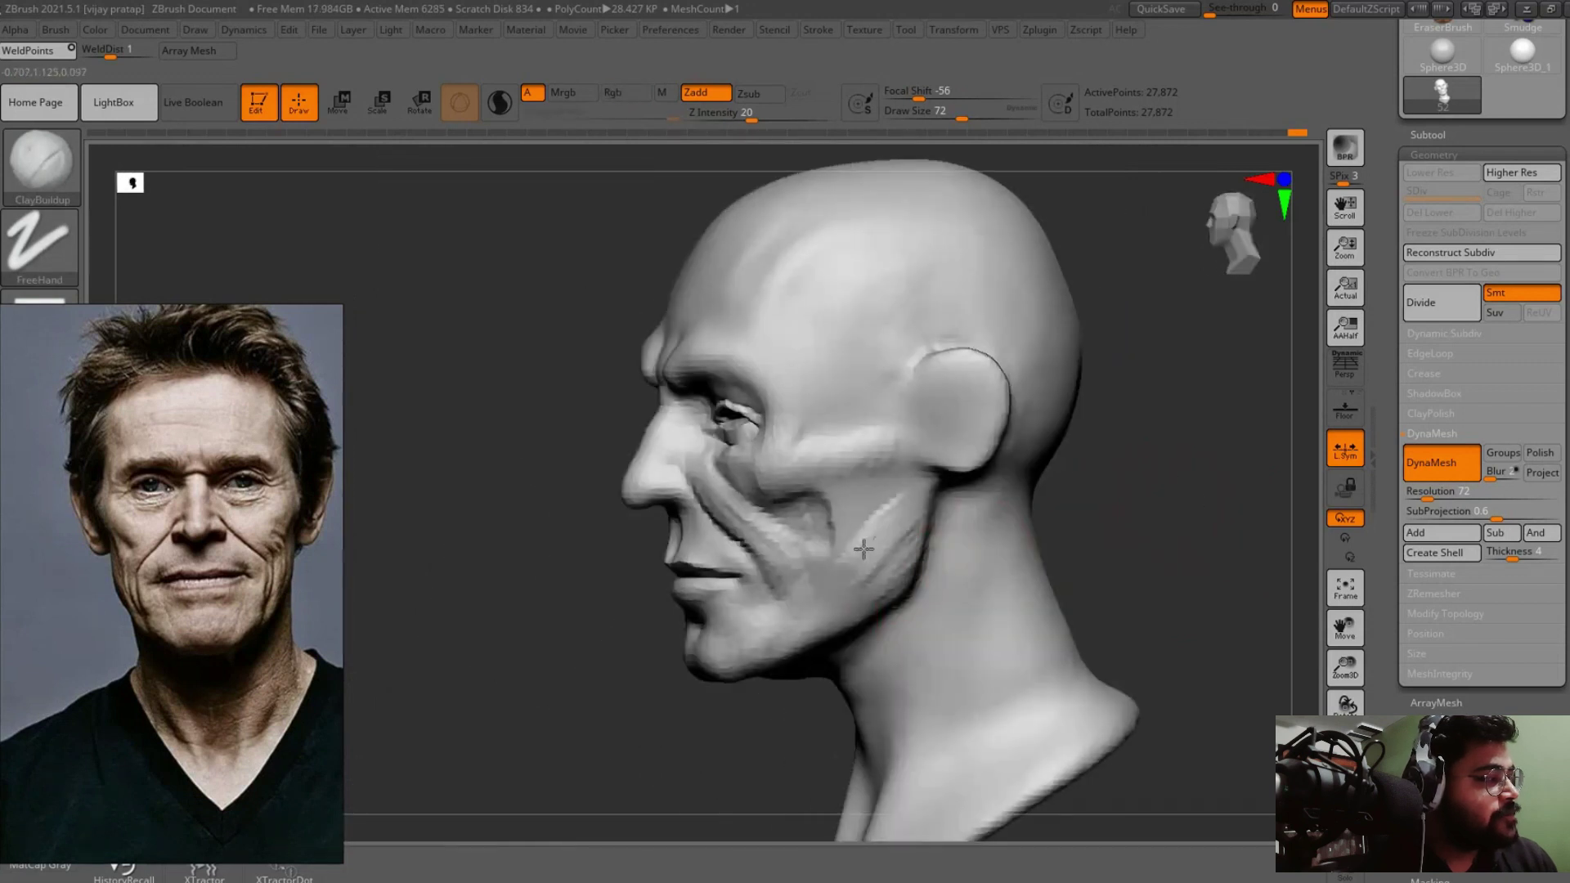
{"action": "mouse_move", "coordinate": [1229, 431]}
{"action": "left_mouse_down"}
{"action": "mouse_move", "coordinate": [940, 515]}
{"action": "mouse_move", "coordinate": [1096, 568]}
{"action": "left_mouse_up"}
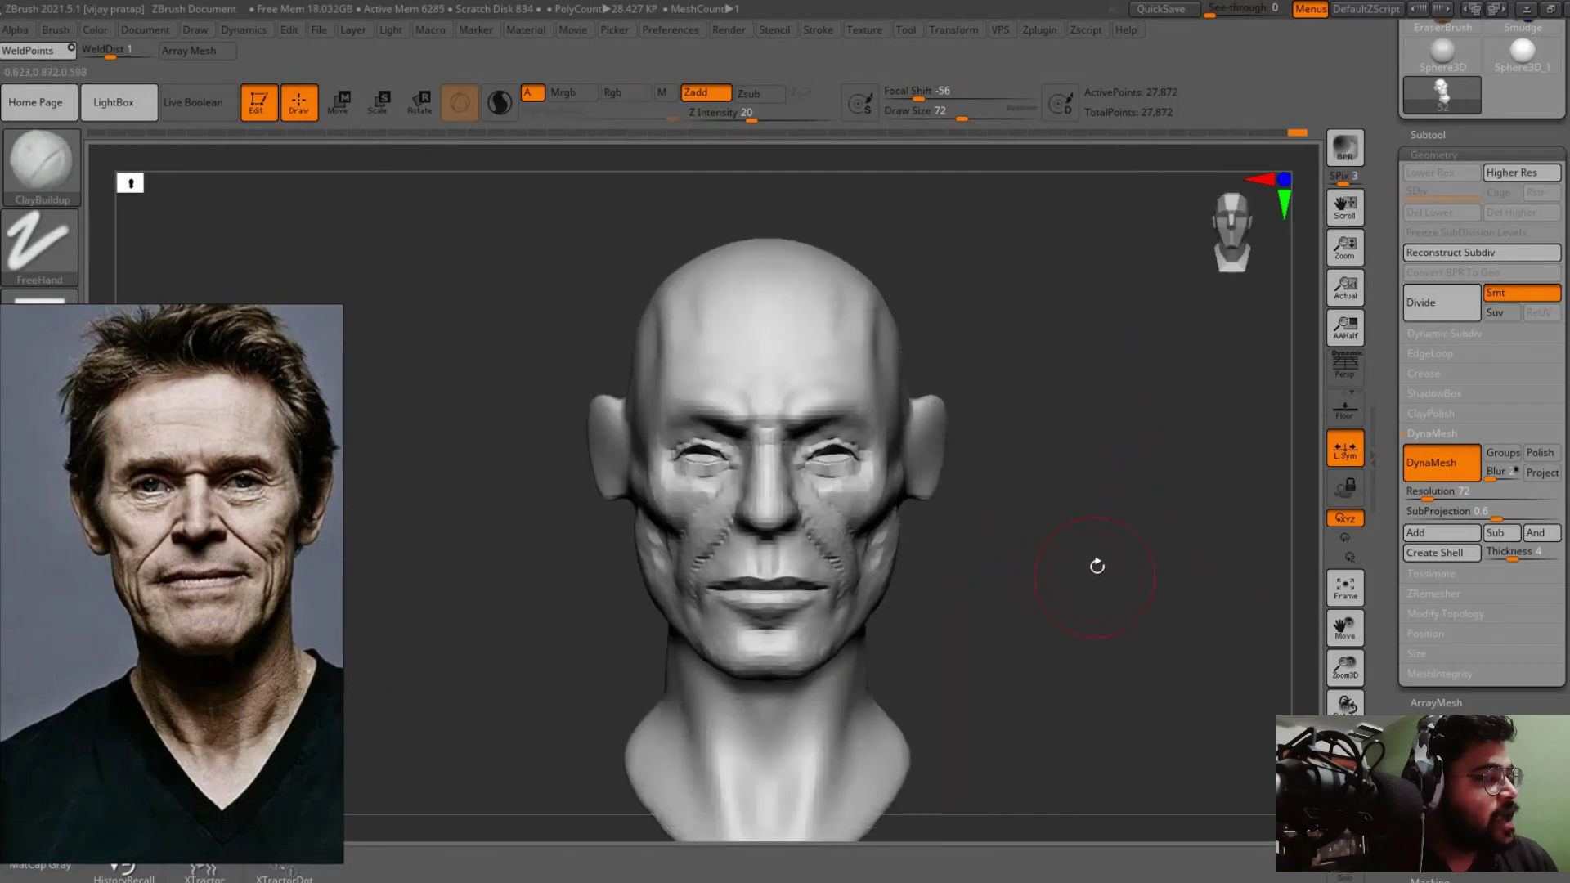
Switch to the Move brush at a draw size of 88 and save the head sculpt to disk.
{"action": "key", "text": "f"}
{"action": "key", "text": "b"}
{"action": "key", "text": "m"}
{"action": "key", "text": "v"}
{"action": "left_click_drag", "start_coordinate": [1004, 526], "coordinate": [1161, 581]}
{"action": "key", "text": "ctrl+s"}
{"action": "key", "text": "Return"}
{"action": "key", "text": "Return"}
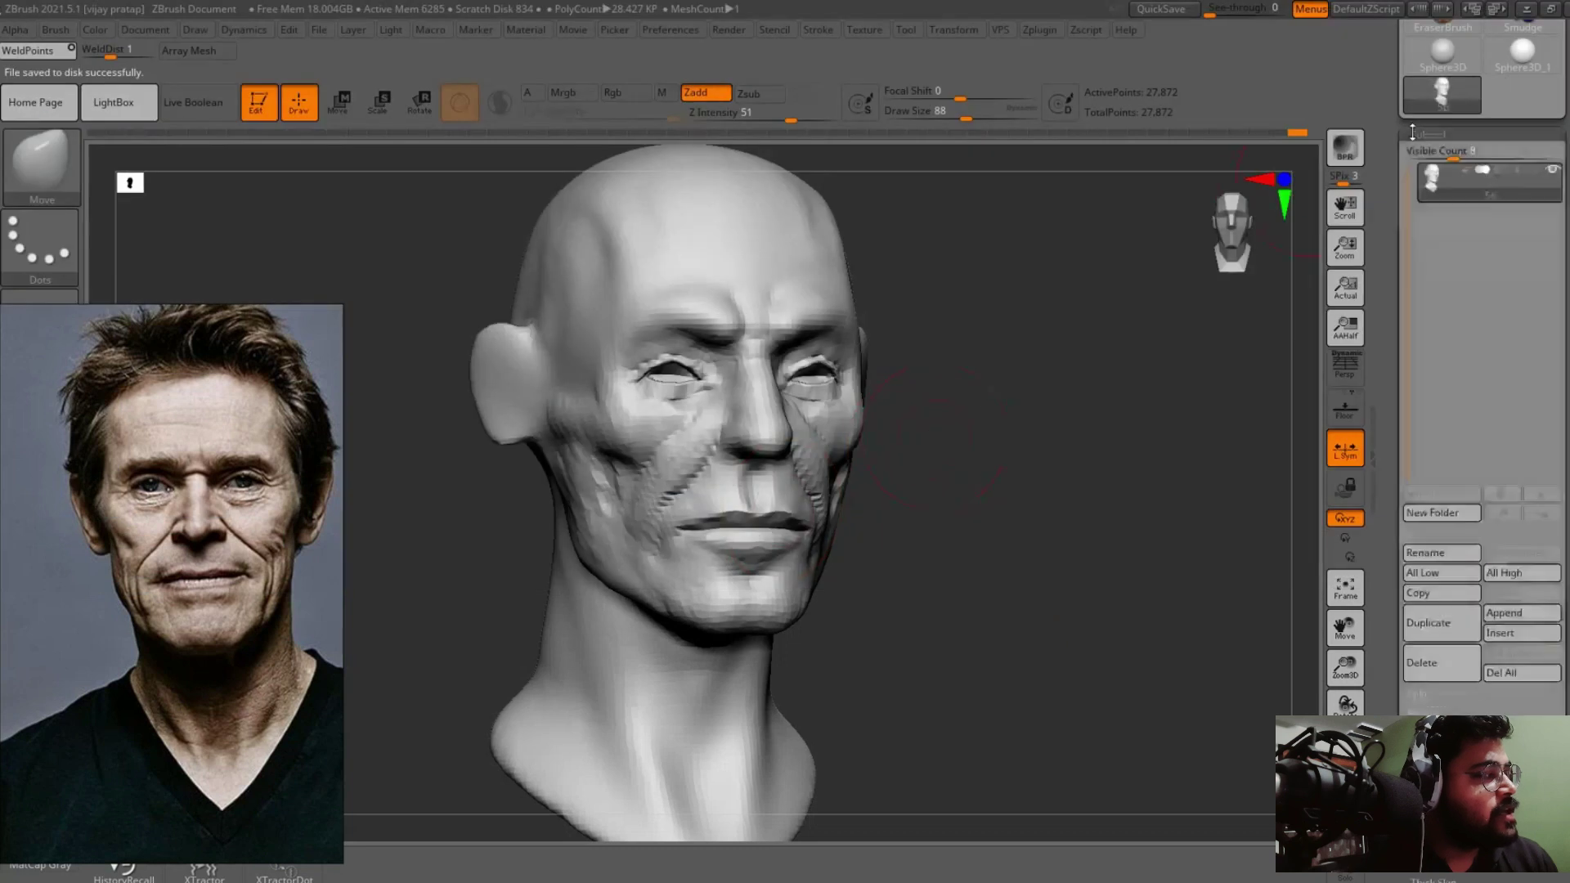
Sculpt the side neck muscle running from behind the ear to the base of the neck with the ClayBuildup brush.
{"action": "right_click_drag", "start_coordinate": [933, 435], "coordinate": [785, 613], "text": "ctrl"}
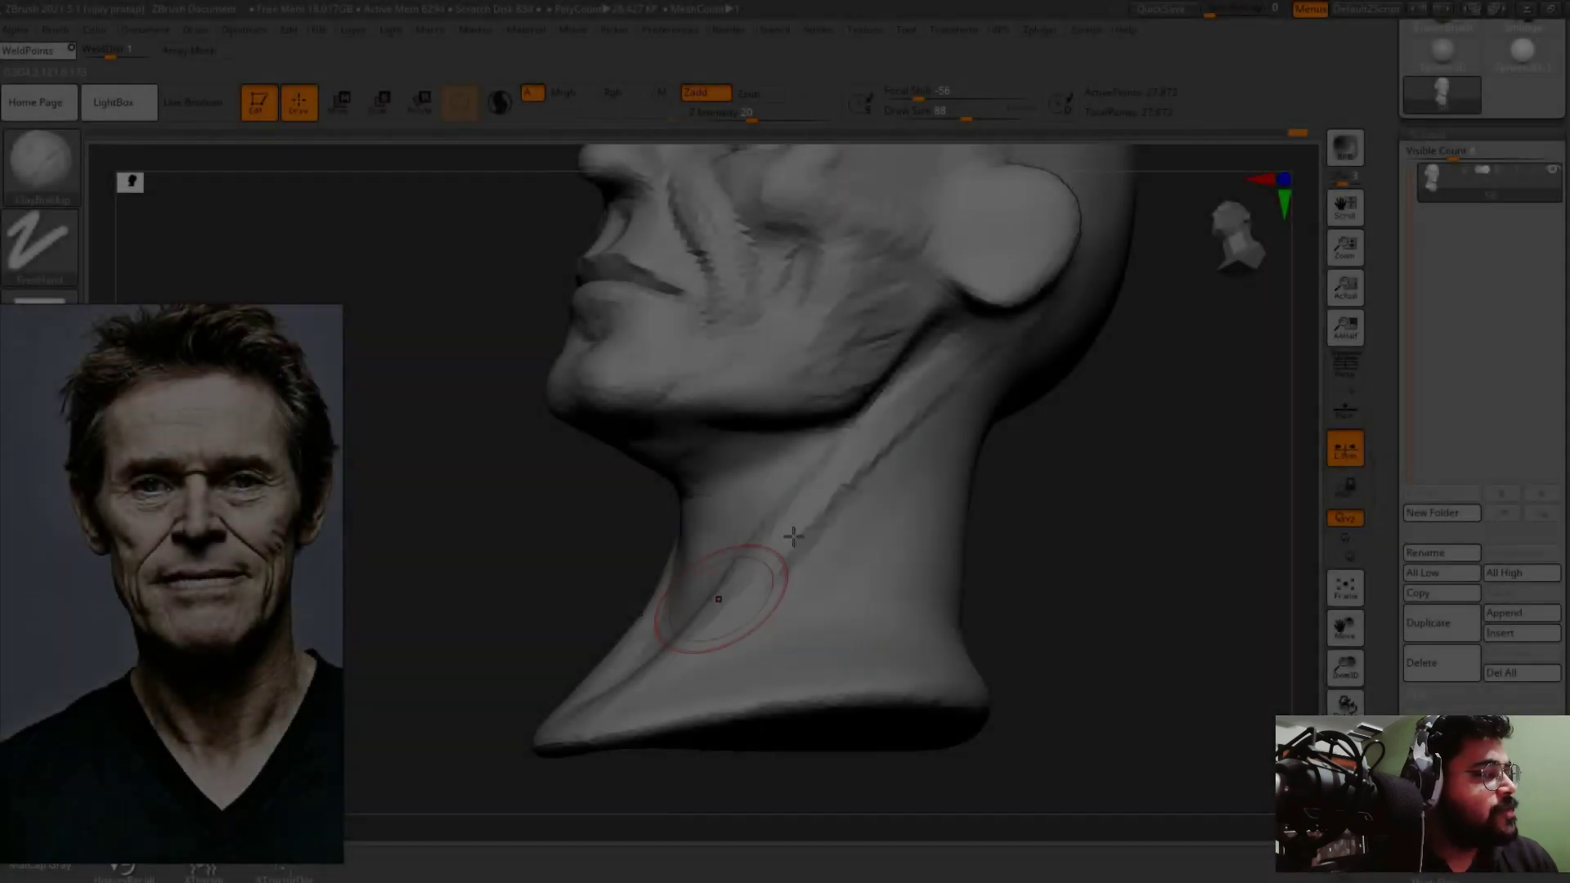
{"action": "mouse_move", "coordinate": [718, 614]}
{"action": "right_mouse_down"}
{"action": "mouse_move", "coordinate": [905, 551]}
{"action": "mouse_move", "coordinate": [792, 558]}
{"action": "mouse_move", "coordinate": [1062, 578]}
{"action": "mouse_move", "coordinate": [812, 528]}
{"action": "right_mouse_up"}
{"action": "mouse_move", "coordinate": [804, 619]}
{"action": "right_mouse_down"}
{"action": "mouse_move", "coordinate": [1044, 543]}
{"action": "mouse_move", "coordinate": [1126, 467]}
{"action": "mouse_move", "coordinate": [1126, 571]}
{"action": "mouse_move", "coordinate": [742, 497]}
{"action": "mouse_move", "coordinate": [754, 513]}
{"action": "right_mouse_up"}
{"action": "mouse_move", "coordinate": [1081, 426]}
{"action": "right_mouse_down"}
{"action": "mouse_move", "coordinate": [753, 490]}
{"action": "mouse_move", "coordinate": [1017, 466]}
{"action": "mouse_move", "coordinate": [1066, 597]}
{"action": "mouse_move", "coordinate": [1027, 352]}
{"action": "mouse_move", "coordinate": [1090, 420]}
{"action": "right_mouse_up"}
Switch to the Move brush for adjusting the shape of the head.
{"action": "key", "text": "b"}
{"action": "key", "text": "m"}
{"action": "key", "text": "v"}
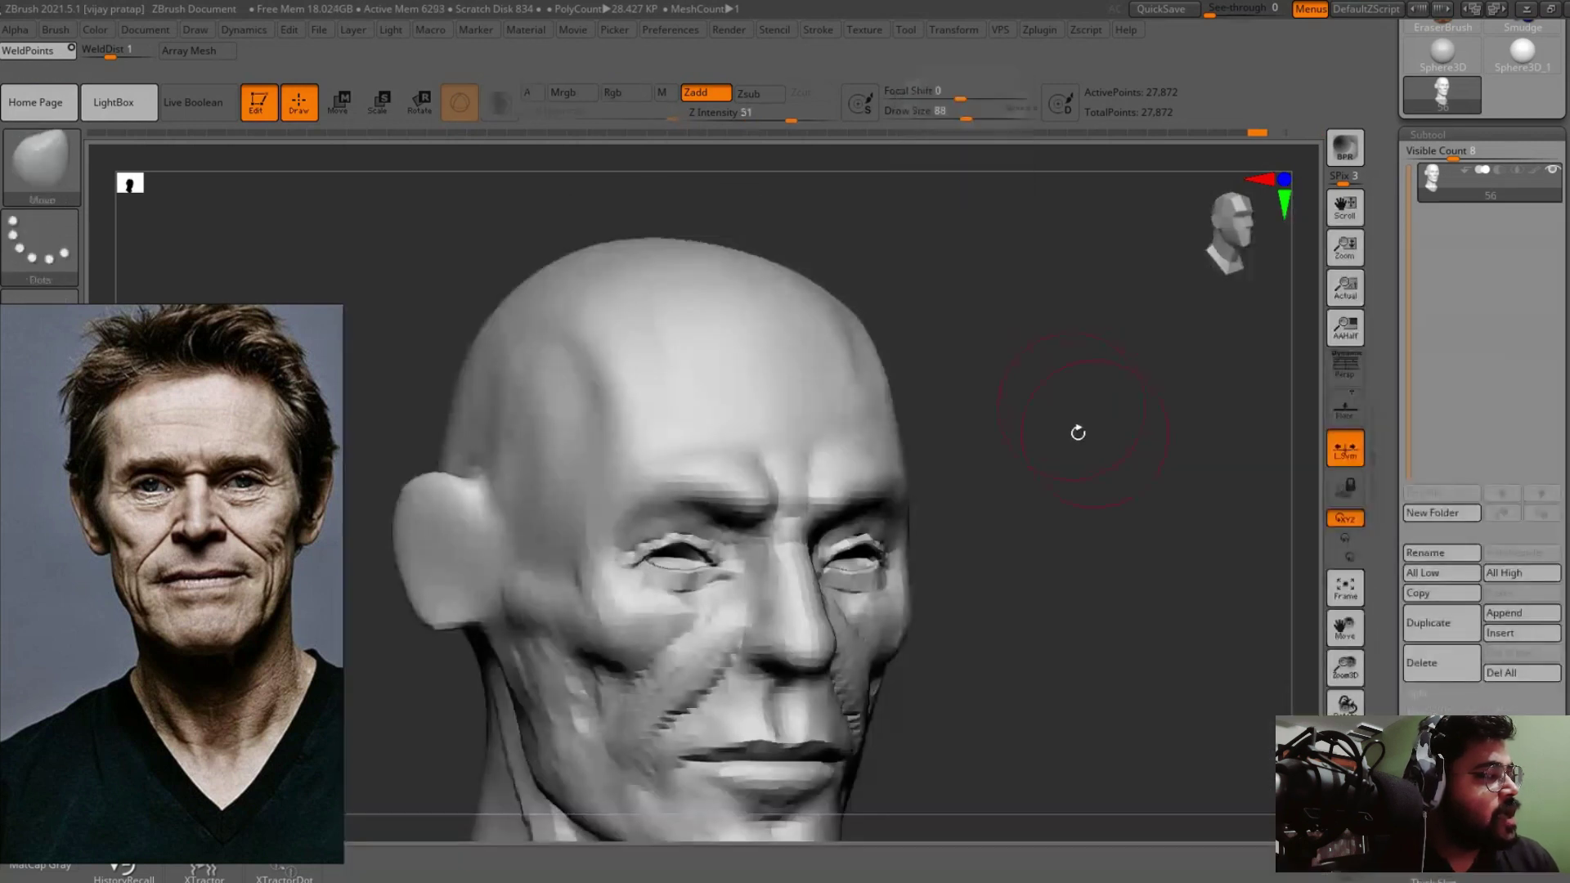